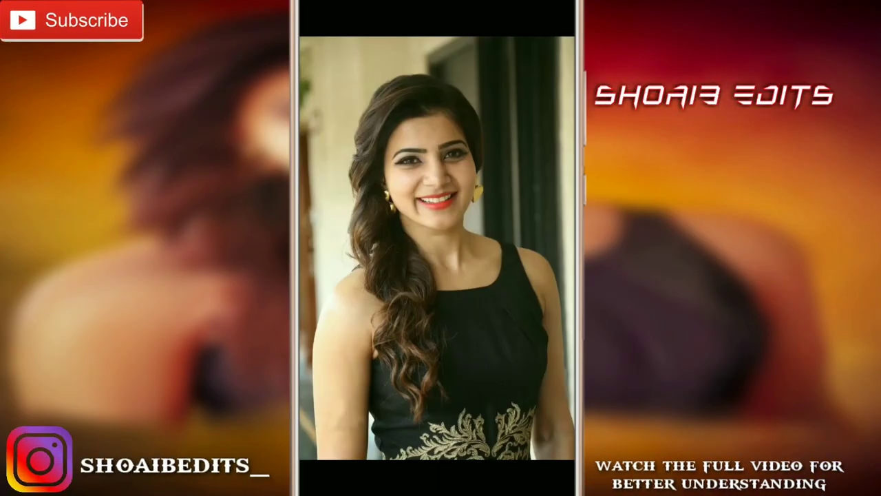
# Share the smiling woman's portrait from Gallery to Snapseed for editing.
pyautogui.click(527, 296)
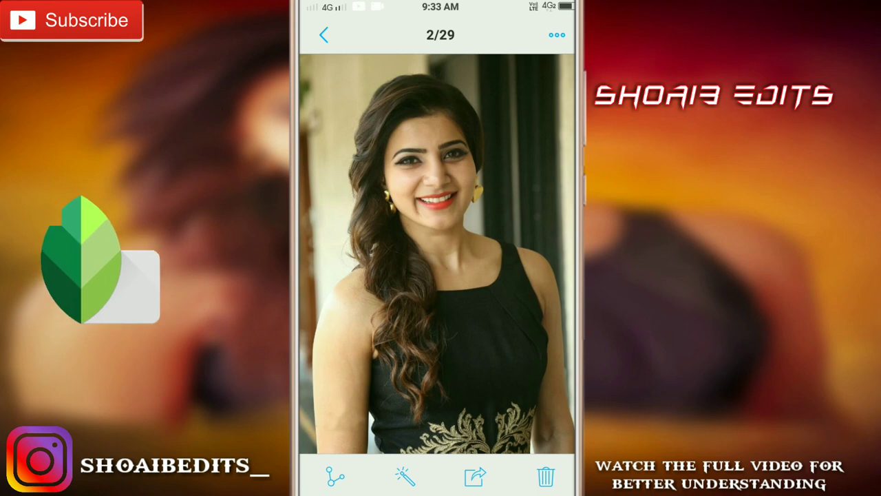
pyautogui.click(474, 477)
pyautogui.scroll(-5, 440, 275)
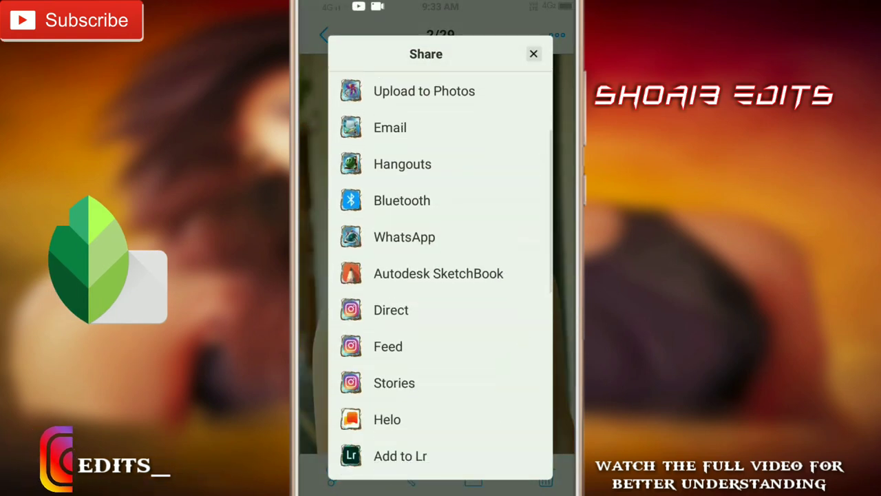
pyautogui.scroll(-2, 440, 275)
pyautogui.click(478, 374)
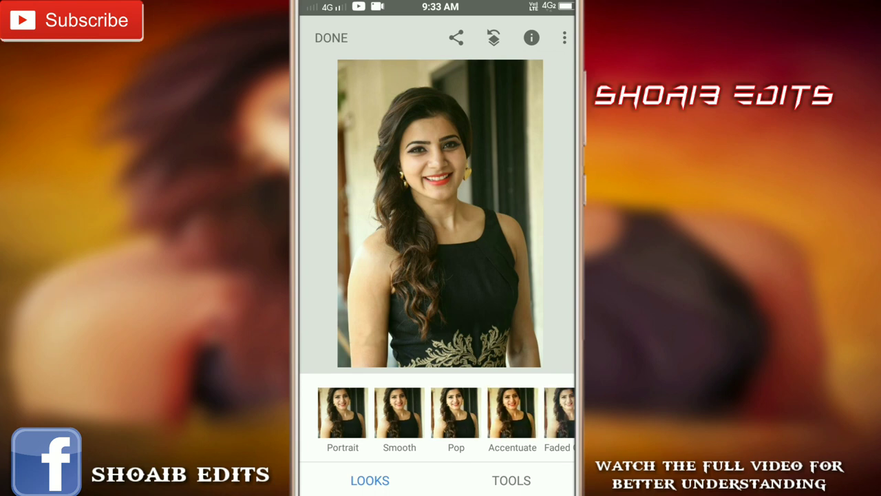
# Apply Tune Image with Brightness +27, Shadows +19 and Warmth +11.
pyautogui.click(511, 480)
pyautogui.click(334, 193)
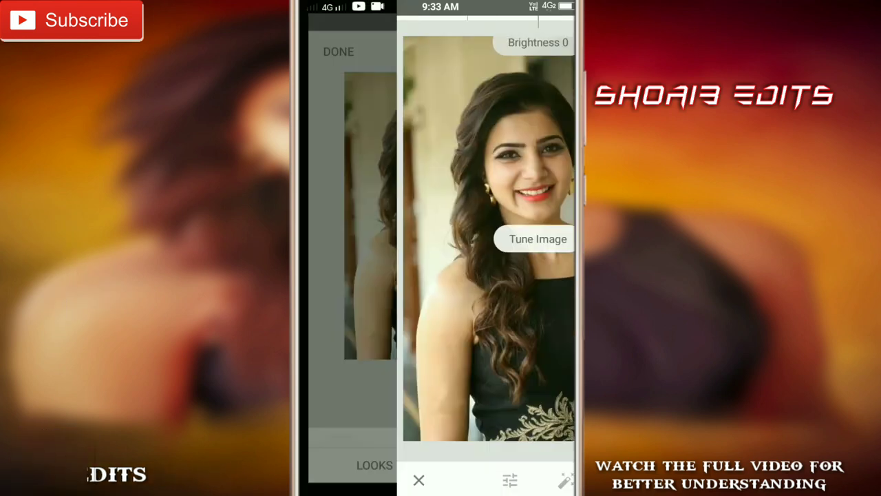
pyautogui.moveTo(420, 368)
pyautogui.mouseDown()
pyautogui.moveTo(475, 369)
pyautogui.moveTo(480, 380)
pyautogui.moveTo(459, 377)
pyautogui.moveTo(474, 367)
pyautogui.moveTo(457, 389)
pyautogui.moveTo(470, 359)
pyautogui.moveTo(456, 369)
pyautogui.moveTo(473, 356)
pyautogui.moveTo(470, 405)
pyautogui.mouseUp()
pyautogui.moveTo(453, 376); pyautogui.dragTo(464, 372)
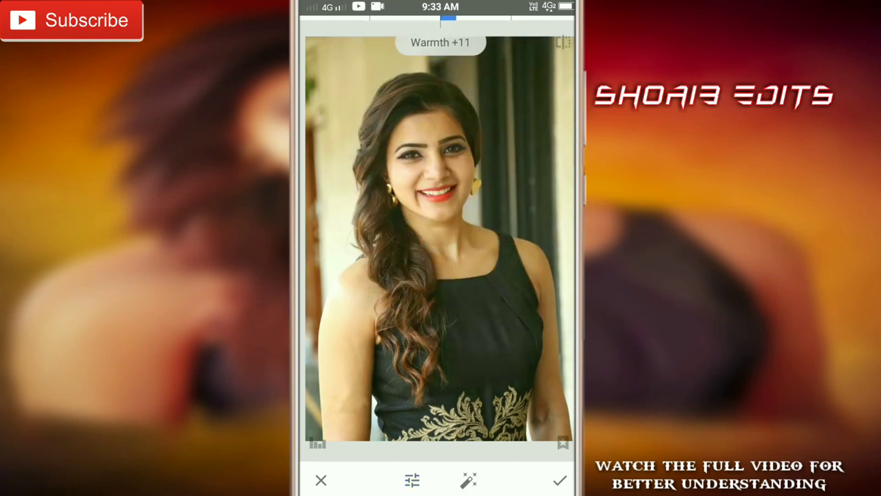
pyautogui.click(559, 479)
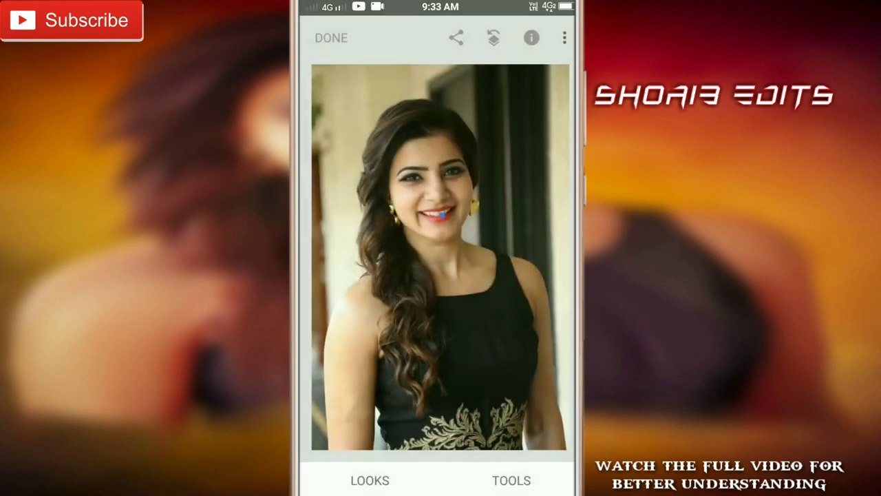
pyautogui.click(531, 479)
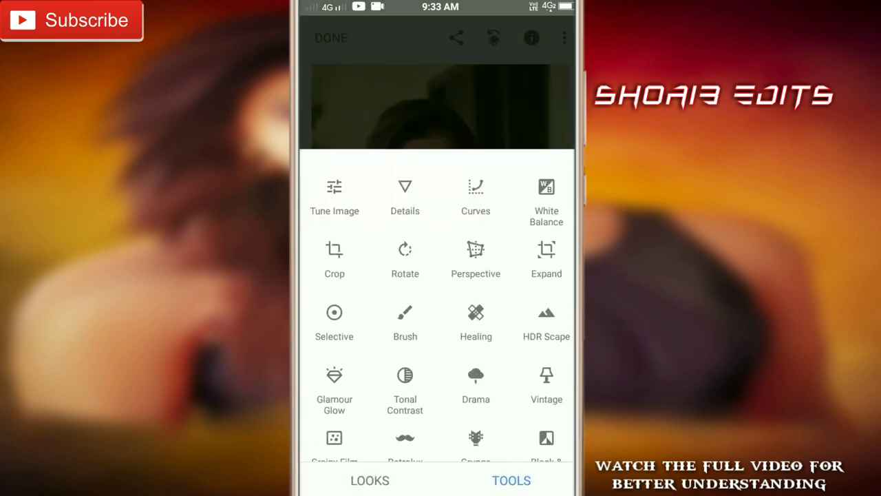
# Add a Selective point on the woman's face and raise its Brightness to +20.
pyautogui.click(334, 313)
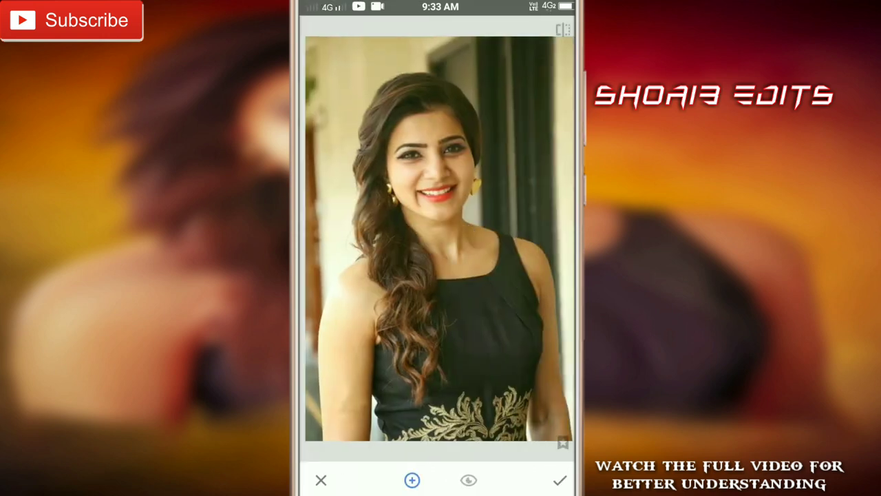
pyautogui.click(460, 165)
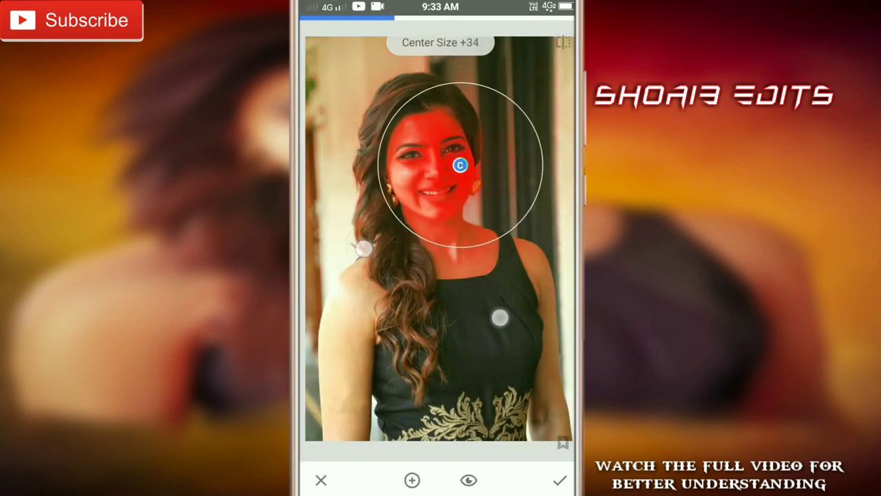
pyautogui.moveTo(472, 348); pyautogui.dragTo(483, 346)
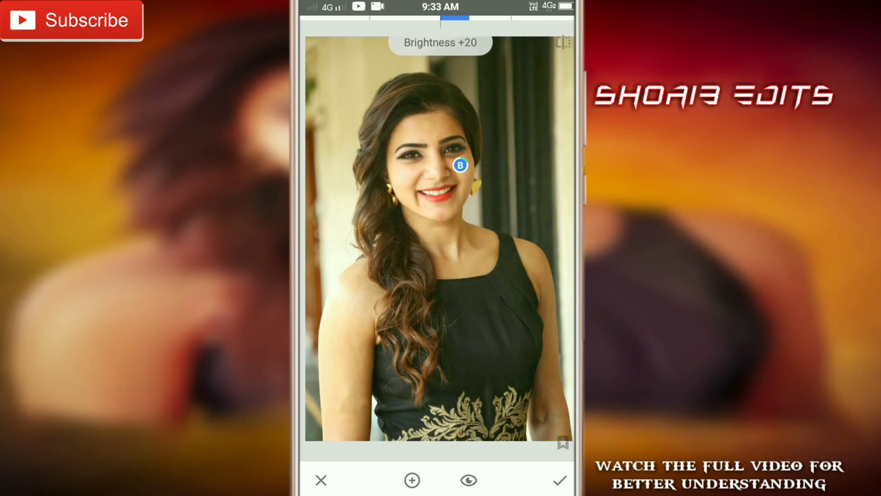
pyautogui.click(559, 480)
pyautogui.click(512, 480)
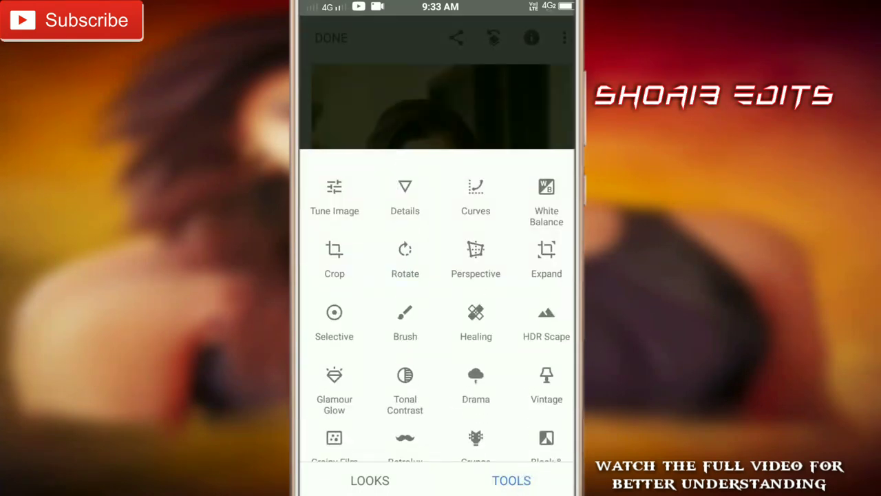
# Apply Details with Structure +62 and Sharpening +10.
pyautogui.click(404, 192)
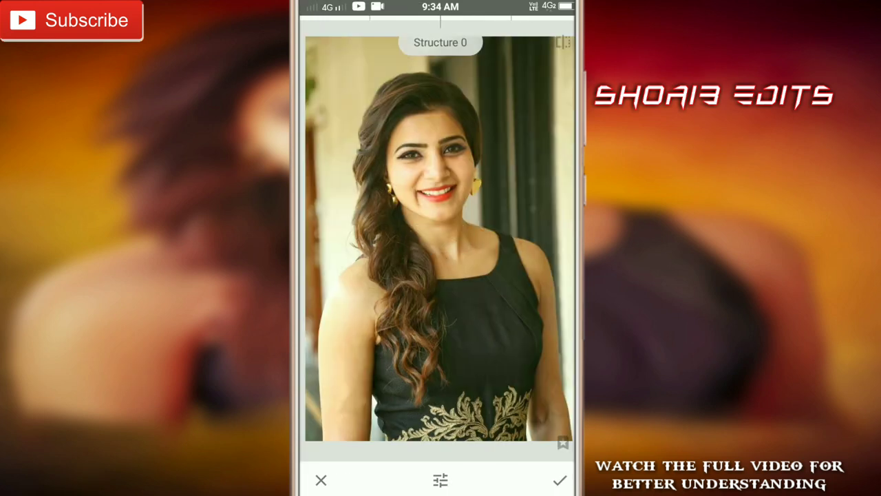
pyautogui.moveTo(443, 347)
pyautogui.mouseDown()
pyautogui.moveTo(506, 336)
pyautogui.moveTo(516, 343)
pyautogui.mouseUp()
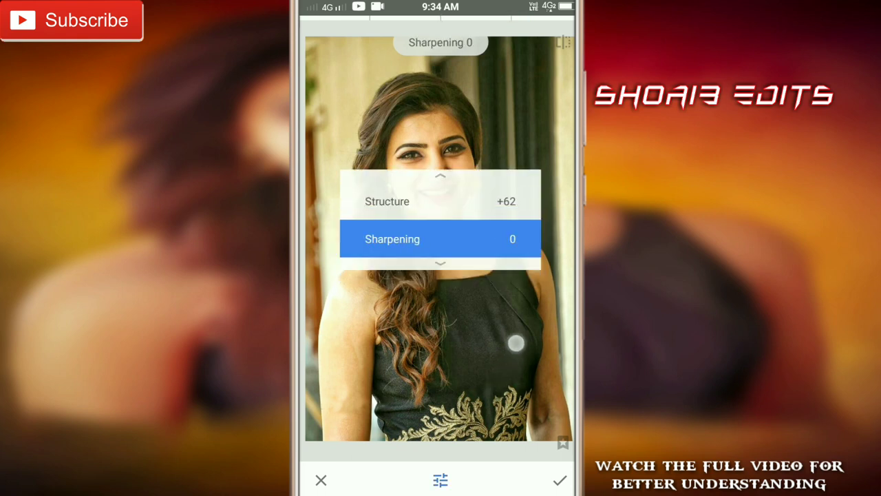
pyautogui.moveTo(475, 366); pyautogui.dragTo(479, 362)
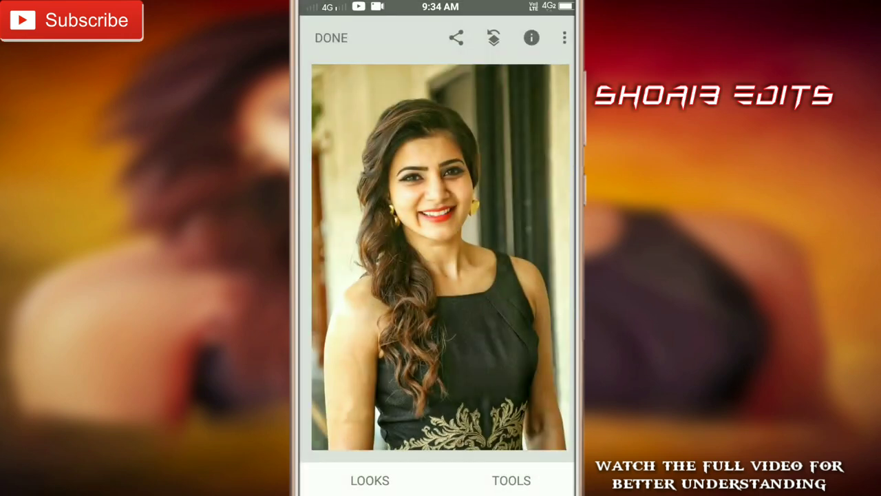
# Tweak Tune Image to Brightness +8 and Warmth +6, then save the photo to Gallery.
pyautogui.click(537, 482)
pyautogui.click(326, 177)
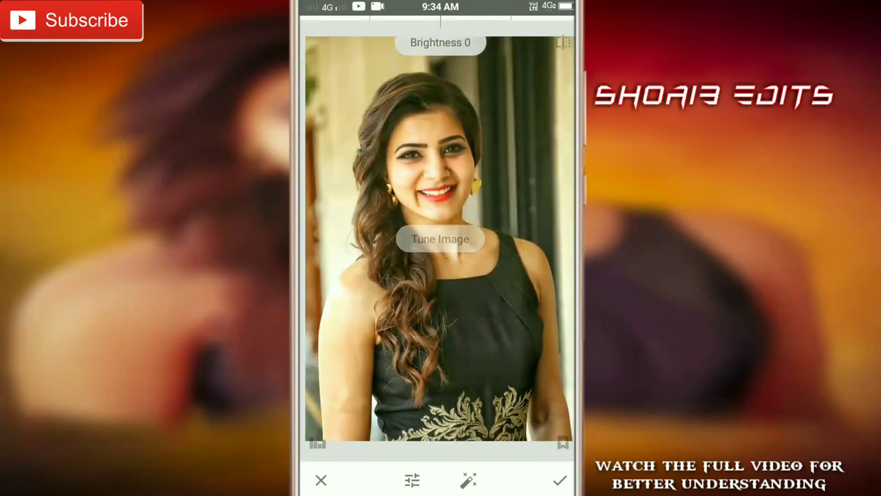
pyautogui.moveTo(460, 324)
pyautogui.mouseDown()
pyautogui.moveTo(470, 323)
pyautogui.moveTo(484, 344)
pyautogui.moveTo(461, 351)
pyautogui.moveTo(485, 335)
pyautogui.moveTo(452, 348)
pyautogui.moveTo(460, 349)
pyautogui.moveTo(452, 356)
pyautogui.moveTo(466, 356)
pyautogui.moveTo(441, 370)
pyautogui.moveTo(475, 362)
pyautogui.moveTo(452, 367)
pyautogui.moveTo(463, 384)
pyautogui.moveTo(454, 376)
pyautogui.mouseUp()
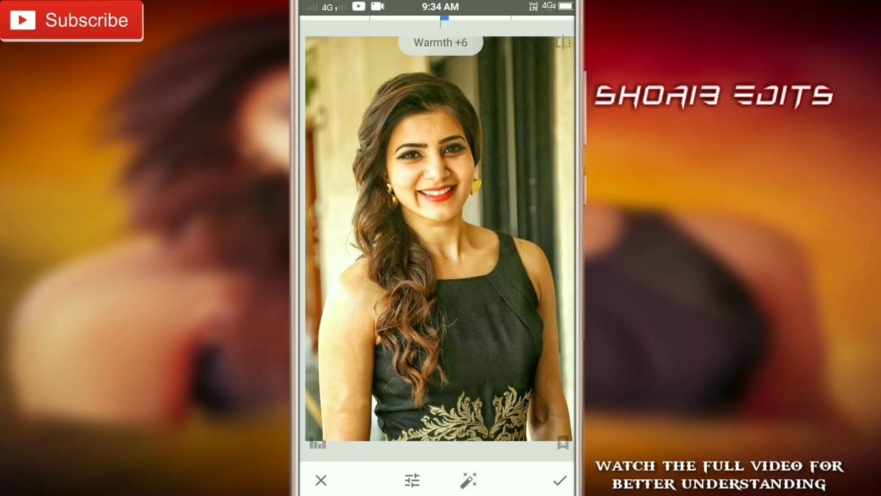
pyautogui.click(560, 479)
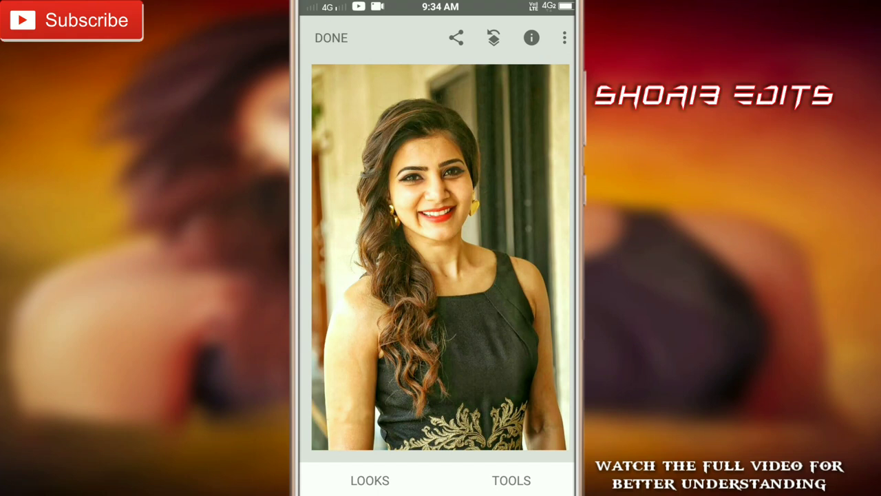
pyautogui.click(331, 38)
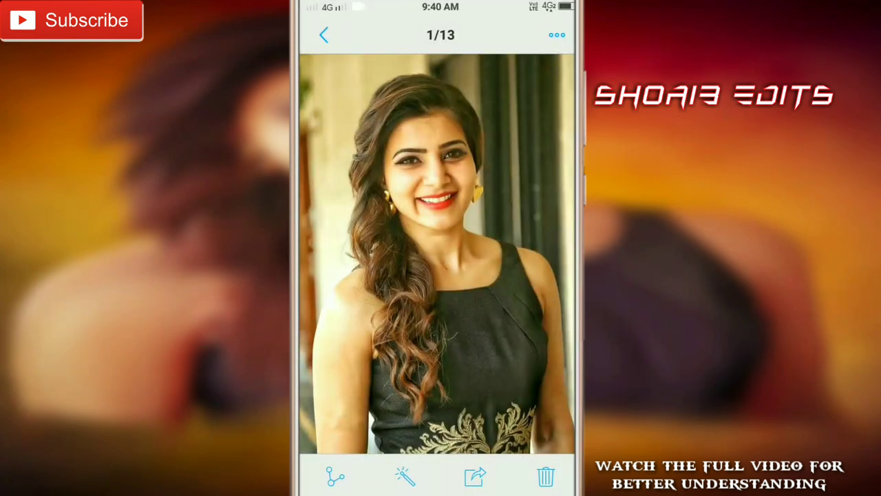
# Open the edited portrait in SketchBook and paint the background white with an enlarged brush.
pyautogui.click(475, 477)
pyautogui.click(432, 379)
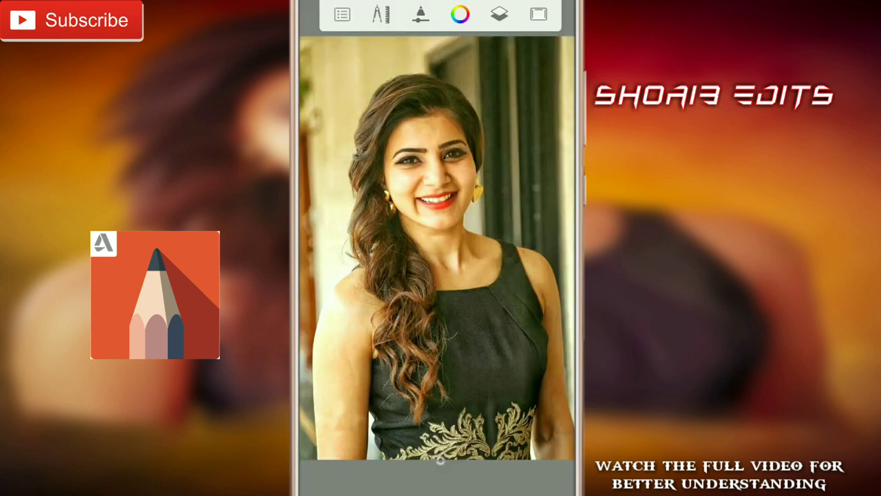
pyautogui.moveTo(440, 460)
pyautogui.mouseDown()
pyautogui.moveTo(501, 245)
pyautogui.moveTo(541, 240)
pyautogui.moveTo(502, 199)
pyautogui.moveTo(520, 209)
pyautogui.moveTo(478, 369)
pyautogui.mouseUp()
pyautogui.click(441, 459)
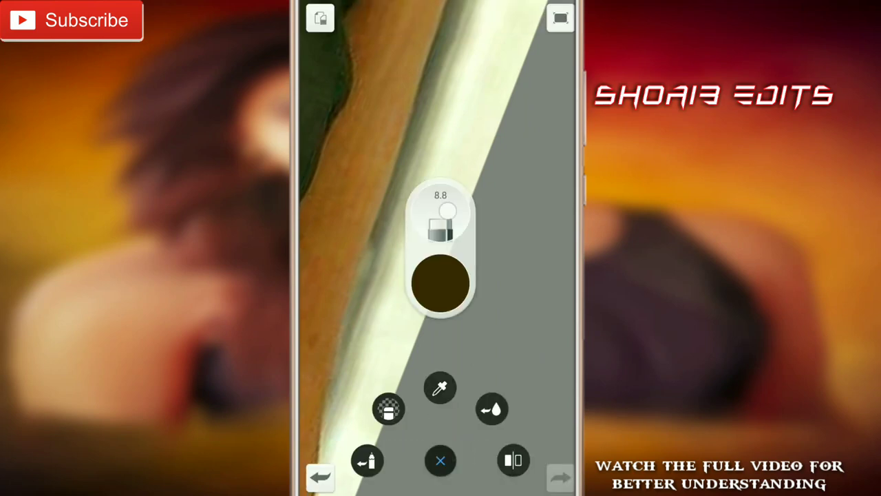
pyautogui.moveTo(440, 213); pyautogui.dragTo(515, 239)
pyautogui.moveTo(523, 138)
pyautogui.mouseDown()
pyautogui.moveTo(356, 331)
pyautogui.moveTo(355, 276)
pyautogui.moveTo(323, 323)
pyautogui.mouseUp()
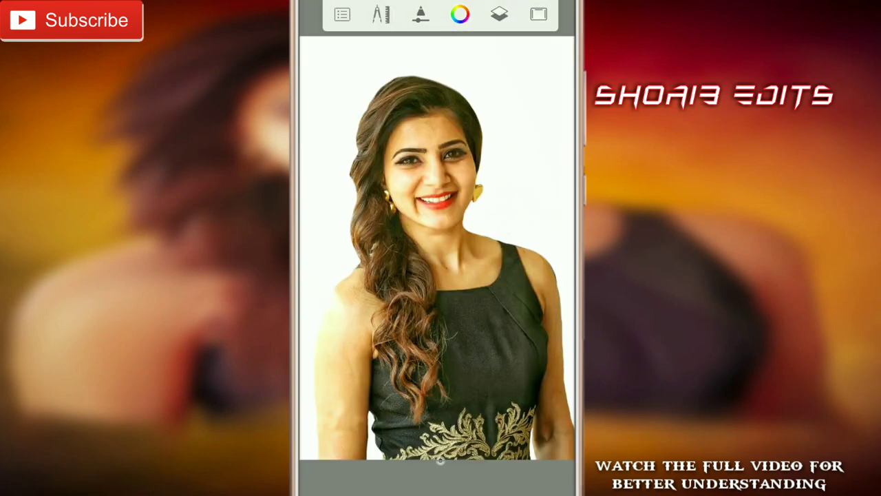
# Import the red-orange painted texture image and enlarge it to 127%.
pyautogui.click(390, 8)
pyautogui.click(438, 168)
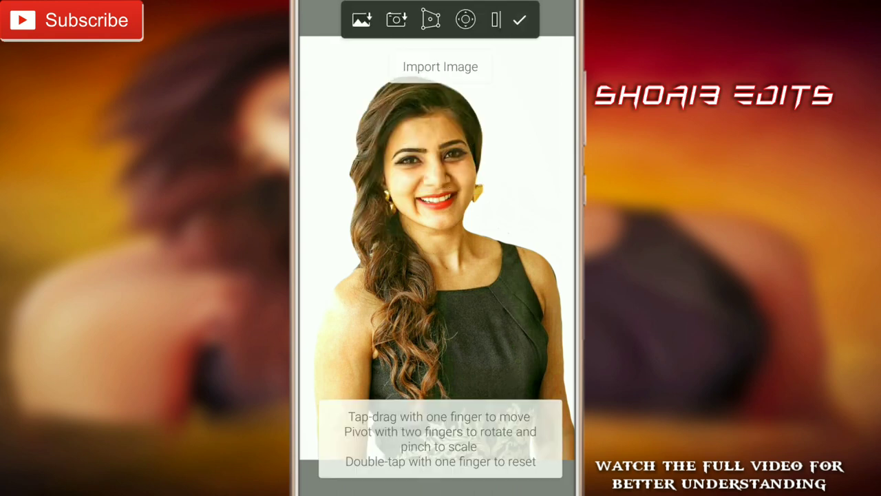
pyautogui.click(343, 19)
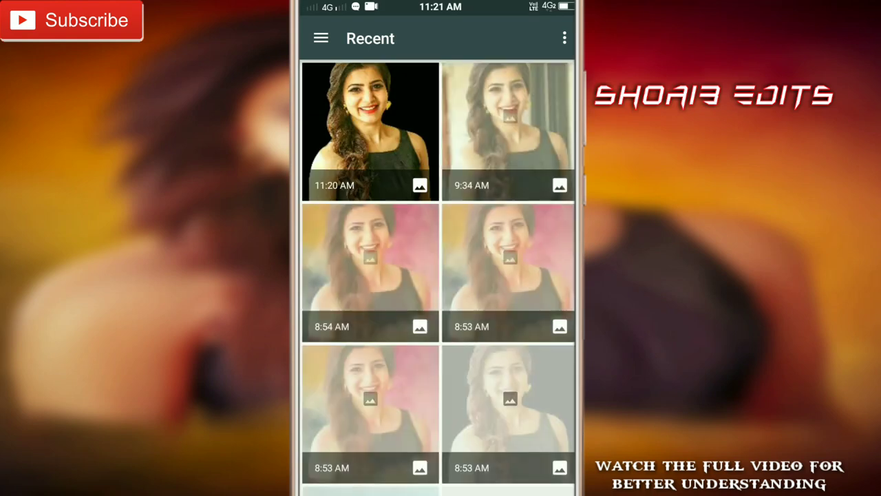
pyautogui.scroll(-2, 472, 255)
pyautogui.scroll(-5, 508, 156)
pyautogui.scroll(-4, 509, 156)
pyautogui.scroll(-2, 508, 155)
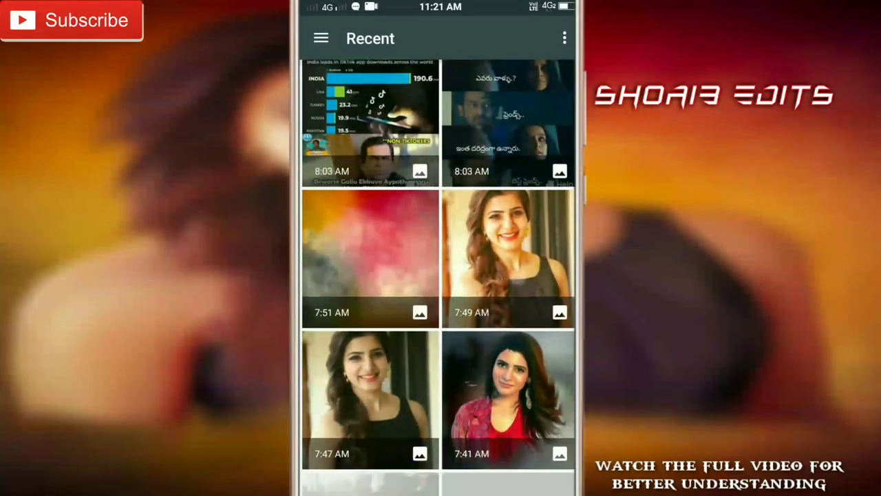
pyautogui.click(385, 276)
pyautogui.moveTo(492, 285); pyautogui.dragTo(512, 301)
pyautogui.click(538, 19)
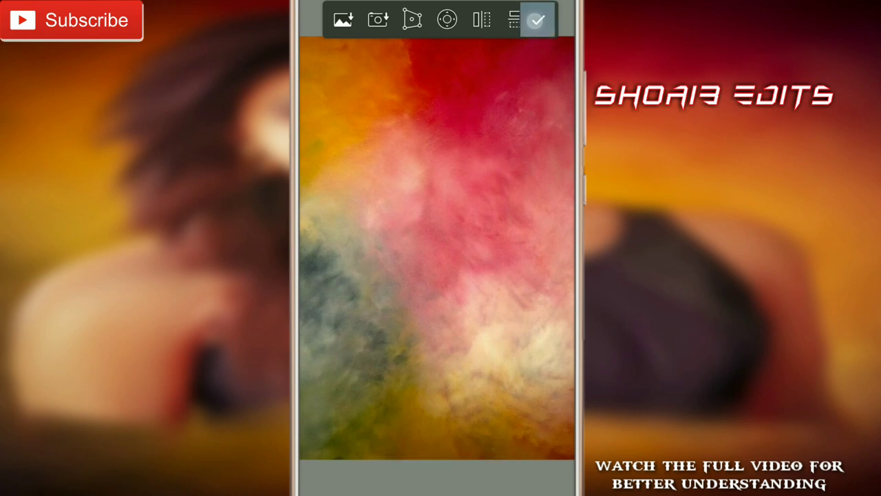
# Move the woman's layer above the texture layer.
pyautogui.moveTo(542, 271); pyautogui.dragTo(525, 259)
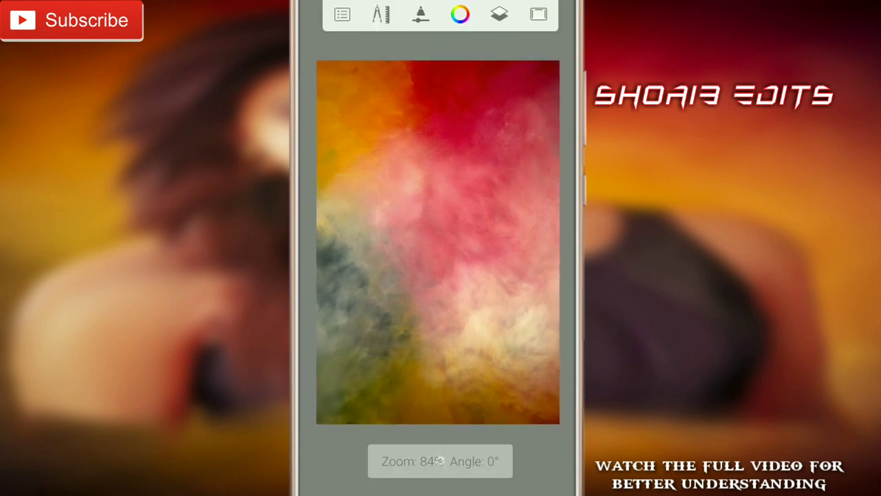
pyautogui.click(499, 14)
pyautogui.moveTo(556, 364); pyautogui.dragTo(549, 289)
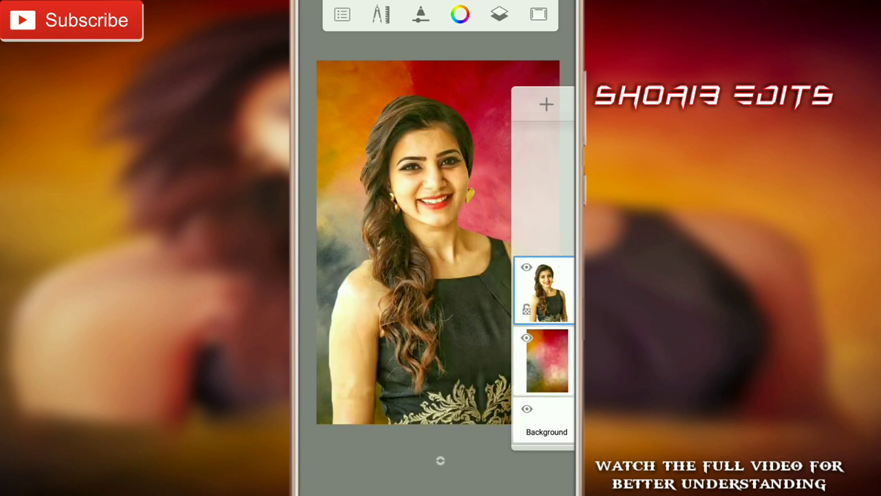
# Transform the woman's layer, scaling it down to about 92%.
pyautogui.click(321, 172)
pyautogui.moveTo(543, 281); pyautogui.dragTo(552, 280)
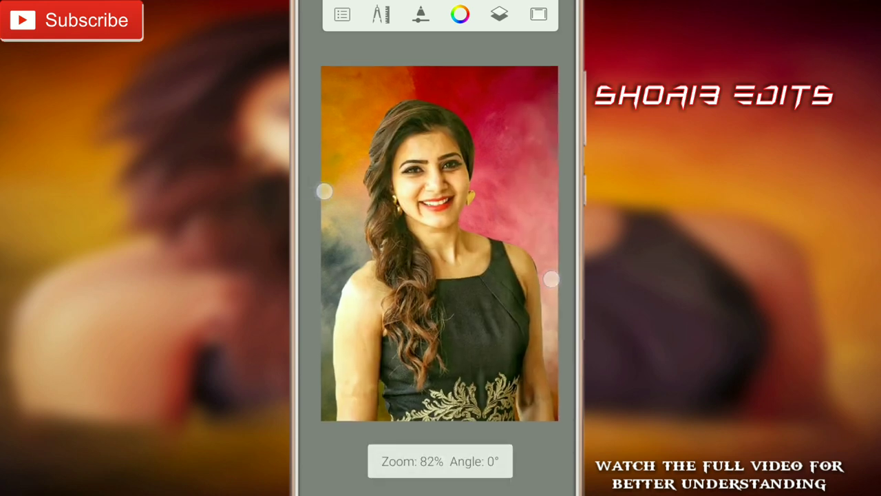
pyautogui.click(499, 14)
pyautogui.click(381, 14)
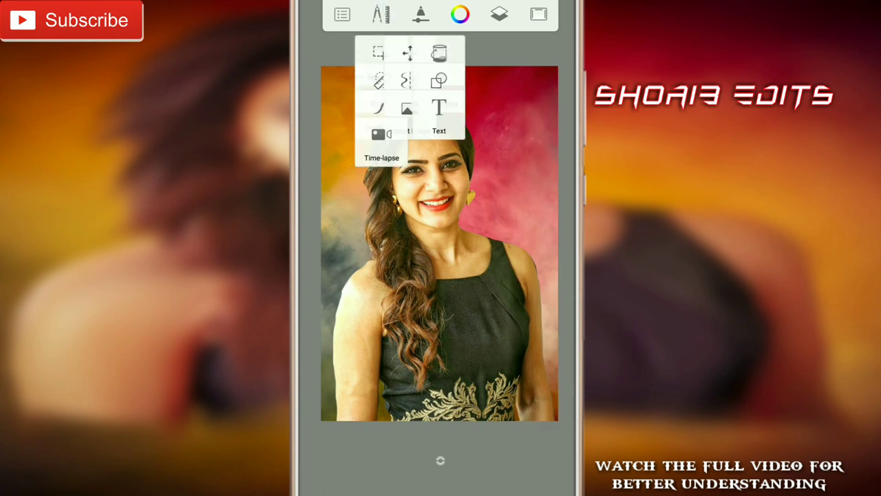
pyautogui.click(437, 60)
pyautogui.moveTo(521, 262); pyautogui.dragTo(548, 316)
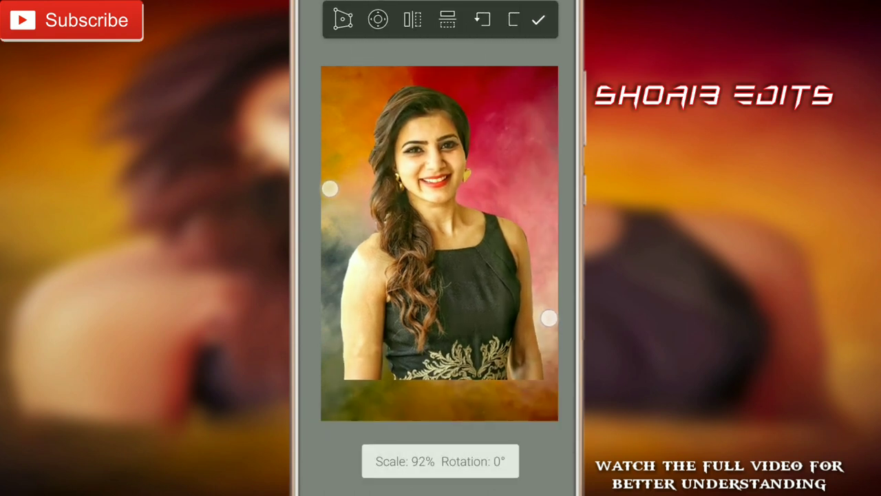
pyautogui.click(538, 20)
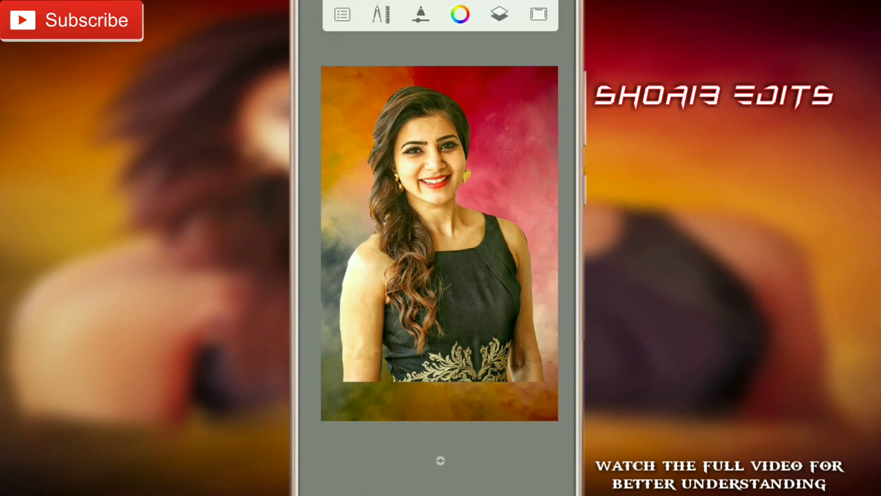
# Select the Smudge Round Bristle Brush from the brush library.
pyautogui.click(438, 467)
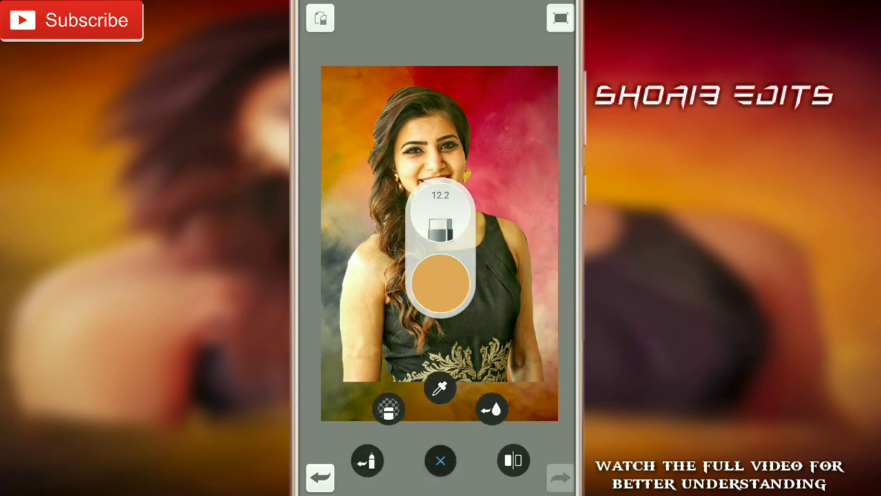
pyautogui.click(446, 296)
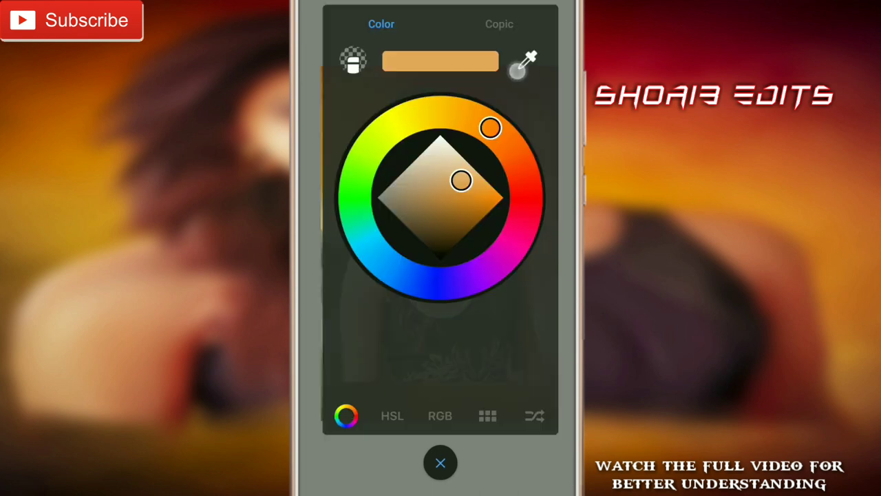
pyautogui.click(441, 463)
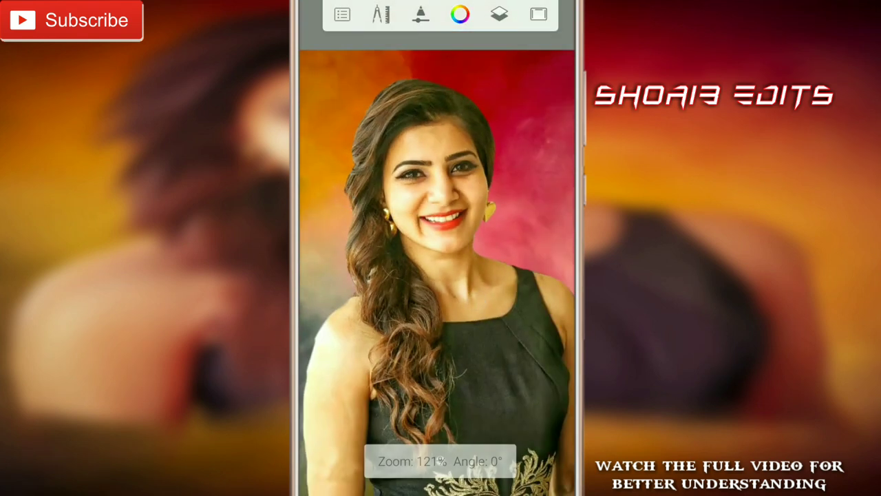
pyautogui.click(441, 461)
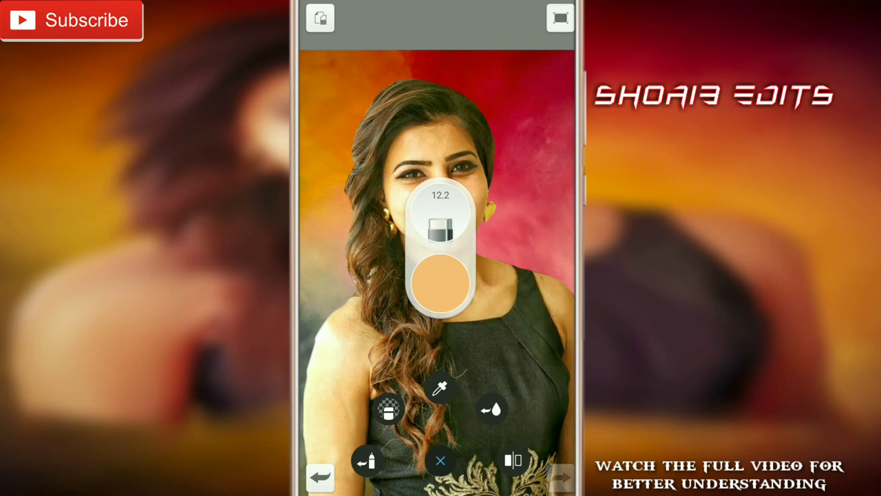
pyautogui.click(440, 219)
pyautogui.moveTo(495, 352); pyautogui.dragTo(503, 197)
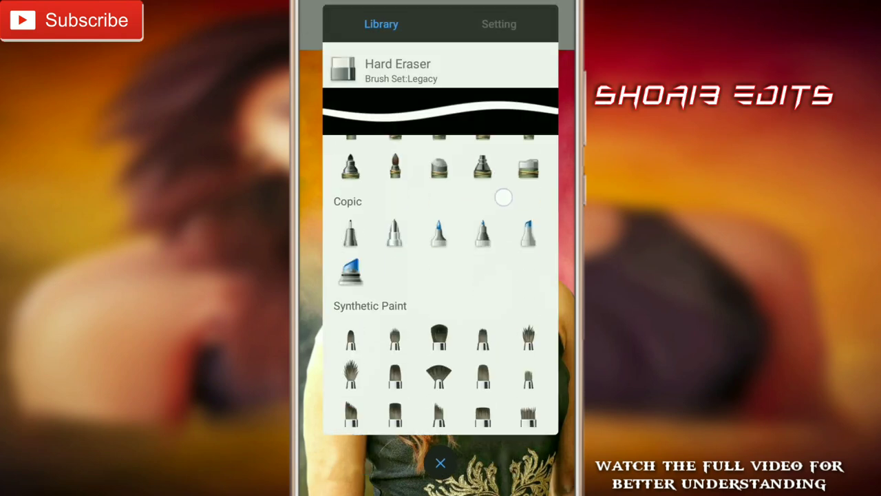
pyautogui.moveTo(515, 357); pyautogui.dragTo(515, 178)
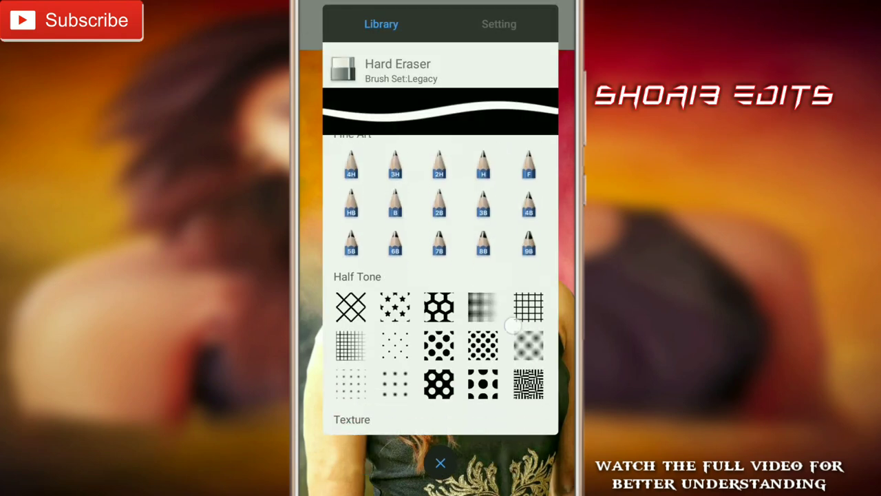
pyautogui.moveTo(516, 413); pyautogui.dragTo(515, 206)
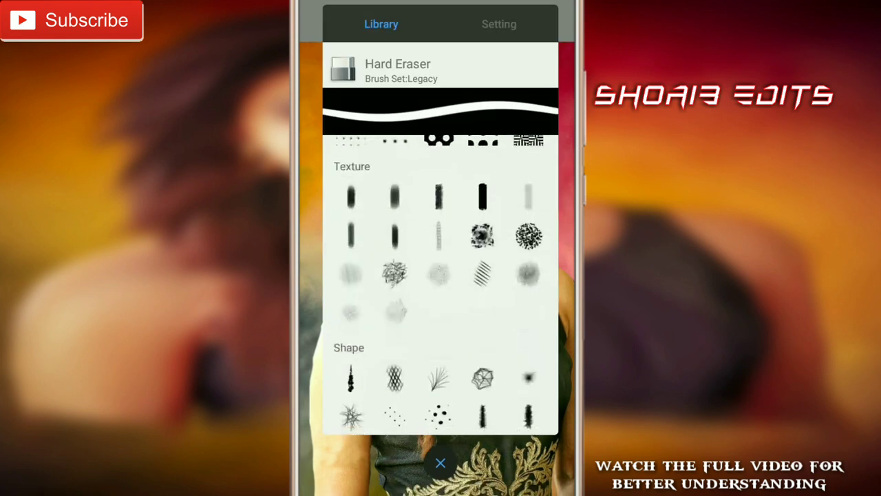
pyautogui.moveTo(496, 315); pyautogui.dragTo(521, 240)
pyautogui.moveTo(516, 300); pyautogui.dragTo(516, 292)
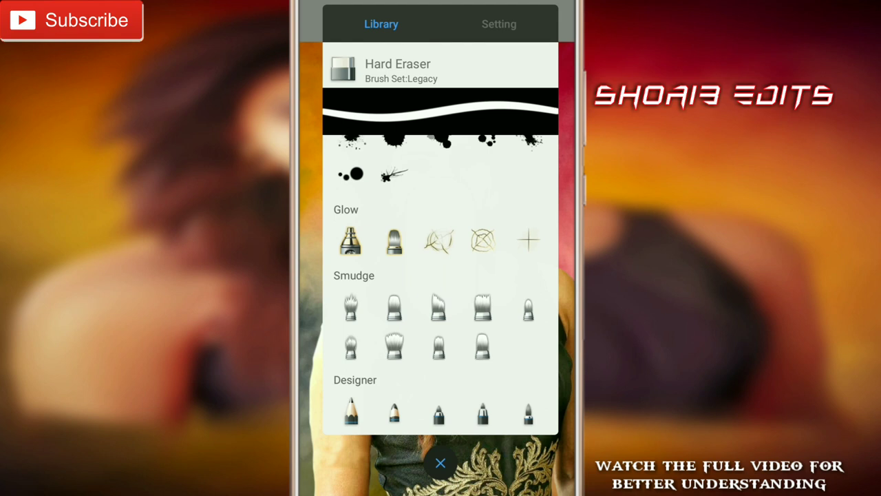
pyautogui.click(394, 344)
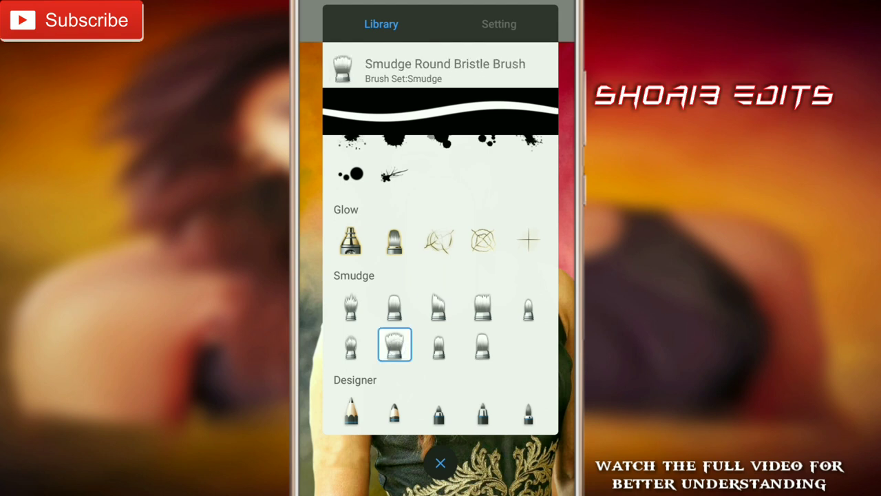
pyautogui.click(444, 458)
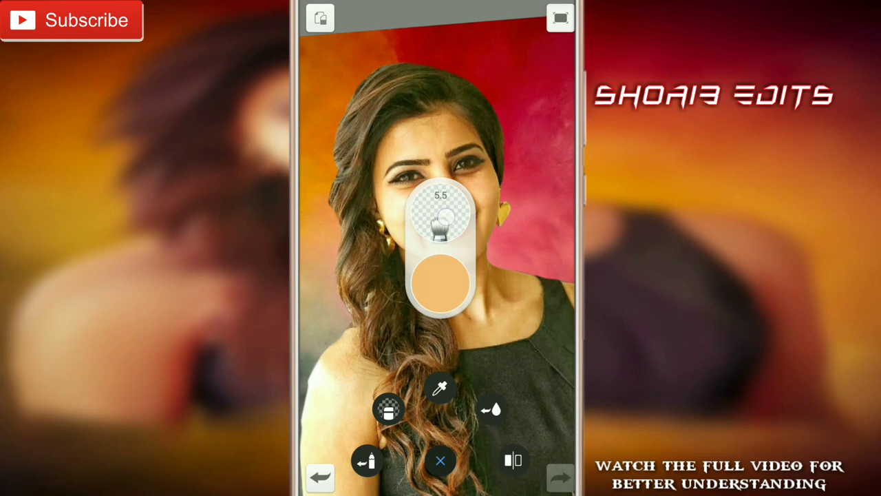
# Check the smudge brush settings: size 5.5, flow 2%, strength 30%.
pyautogui.click(440, 214)
pyautogui.click(527, 17)
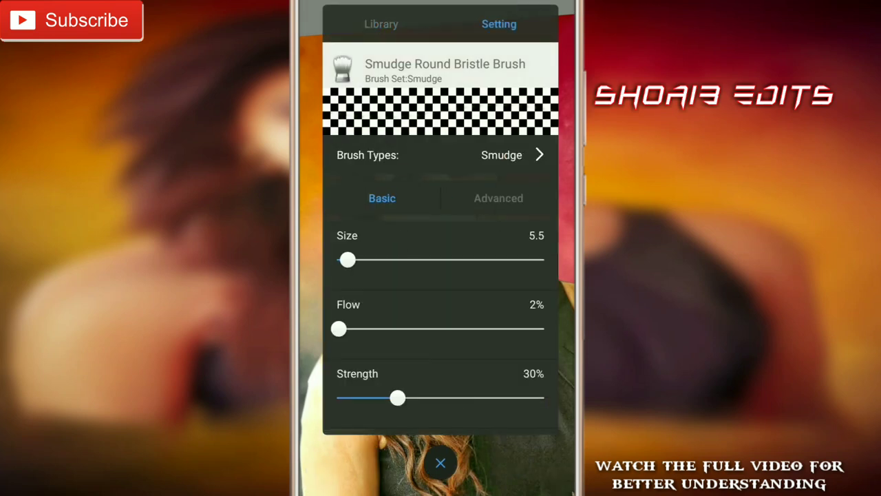
pyautogui.click(440, 463)
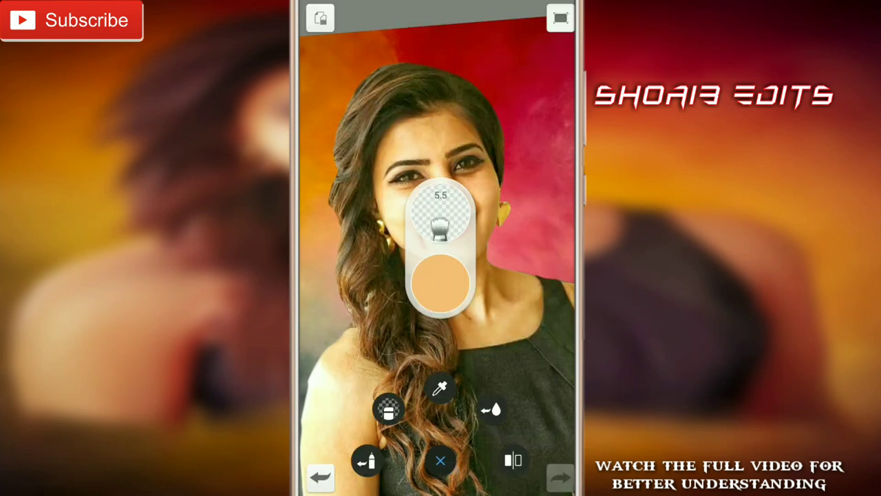
pyautogui.scroll(3, 441, 248)
pyautogui.scroll(3, 441, 247)
pyautogui.scroll(2, 440, 248)
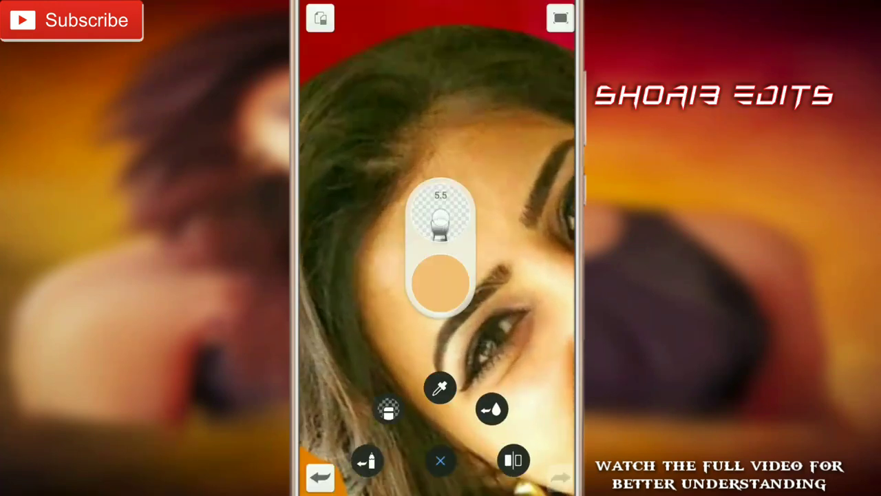
# Adjust the smudge brush size and zoom in toward the woman's face.
pyautogui.moveTo(440, 252); pyautogui.dragTo(441, 208)
pyautogui.scroll(2, 426, 251)
pyautogui.scroll(1, 424, 251)
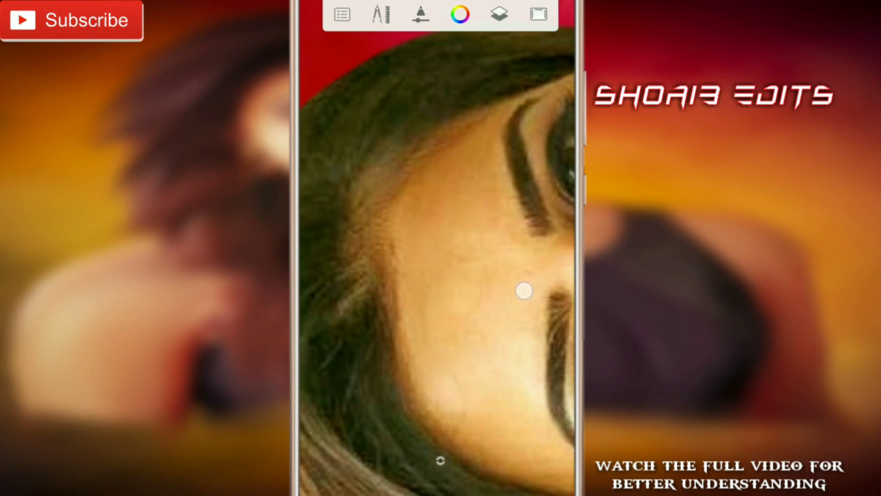
pyautogui.click(440, 460)
pyautogui.scroll(2, 440, 289)
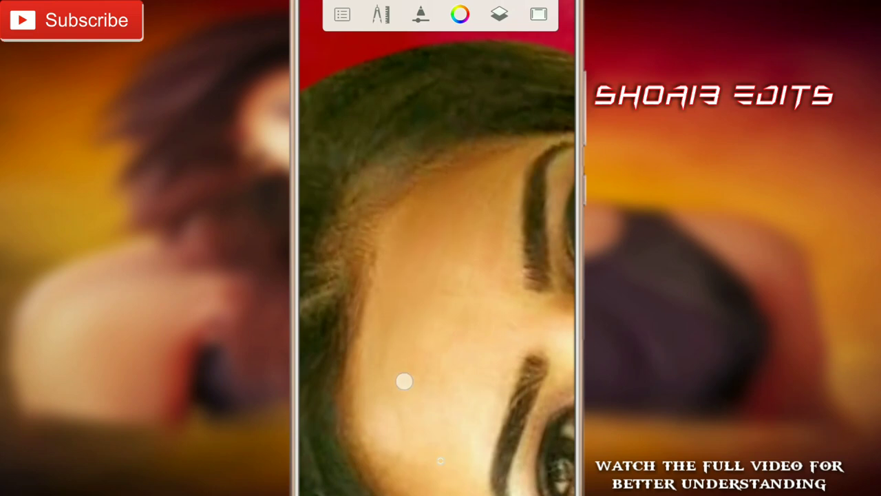
pyautogui.scroll(-3, 436, 275)
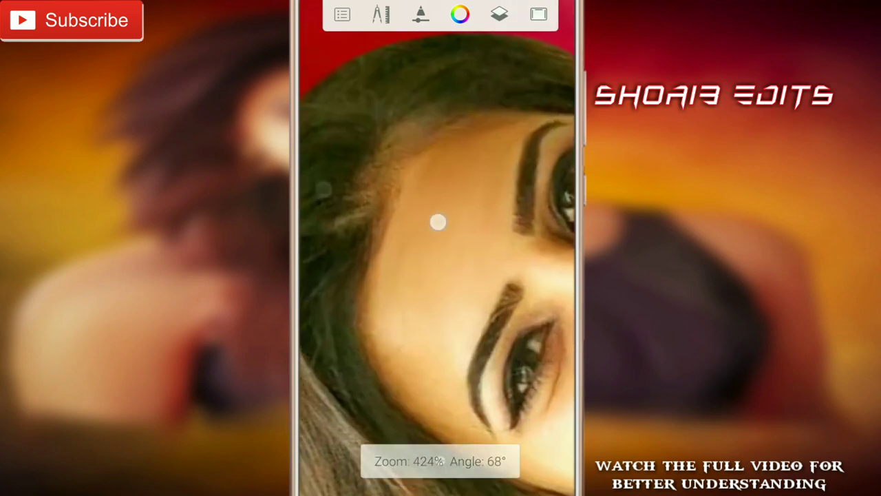
pyautogui.scroll(-2, 389, 304)
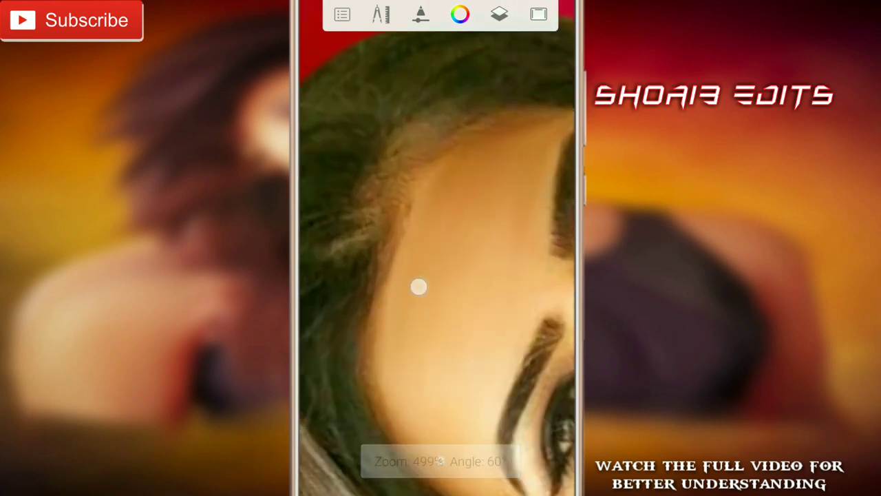
pyautogui.scroll(-2, 406, 303)
pyautogui.scroll(-2, 406, 303)
pyautogui.scroll(-3, 406, 314)
pyautogui.scroll(5, 406, 313)
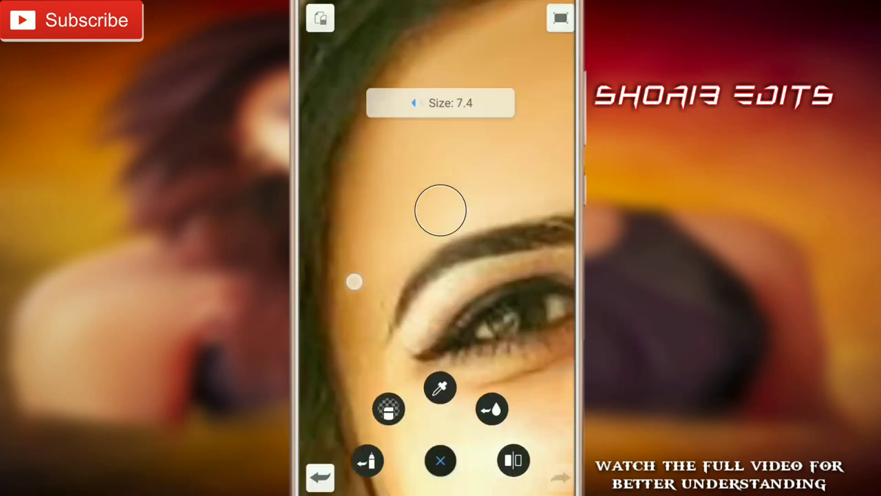
# Zoom and rotate the view so the eye and eyebrow appear upright and enlarged.
pyautogui.moveTo(393, 143); pyautogui.dragTo(338, 227)
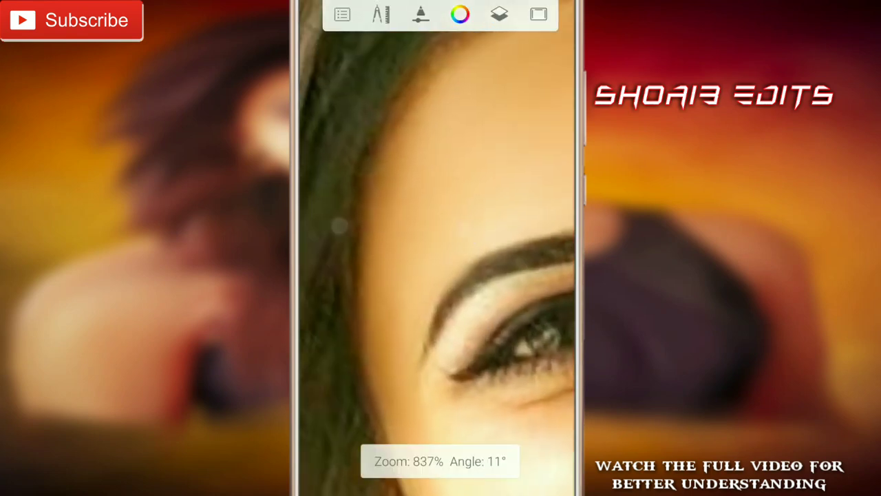
pyautogui.moveTo(364, 295); pyautogui.dragTo(428, 112)
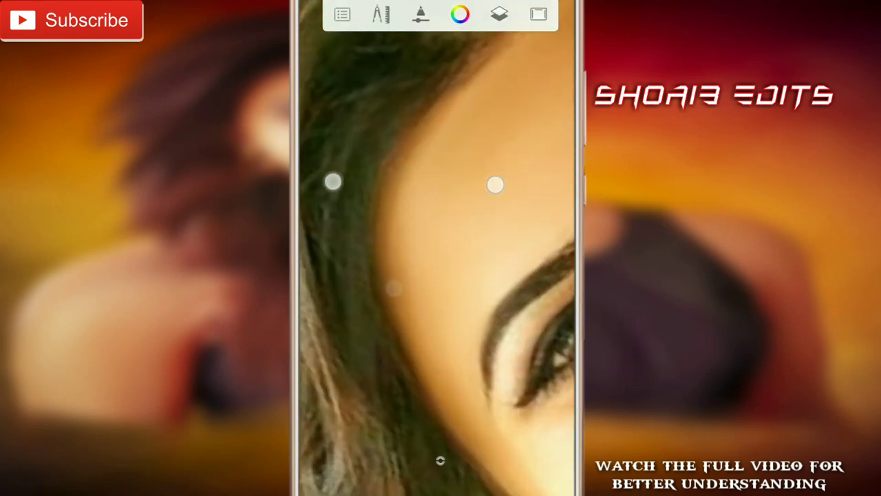
pyautogui.moveTo(379, 310)
pyautogui.mouseDown()
pyautogui.moveTo(458, 336)
pyautogui.moveTo(453, 219)
pyautogui.mouseUp()
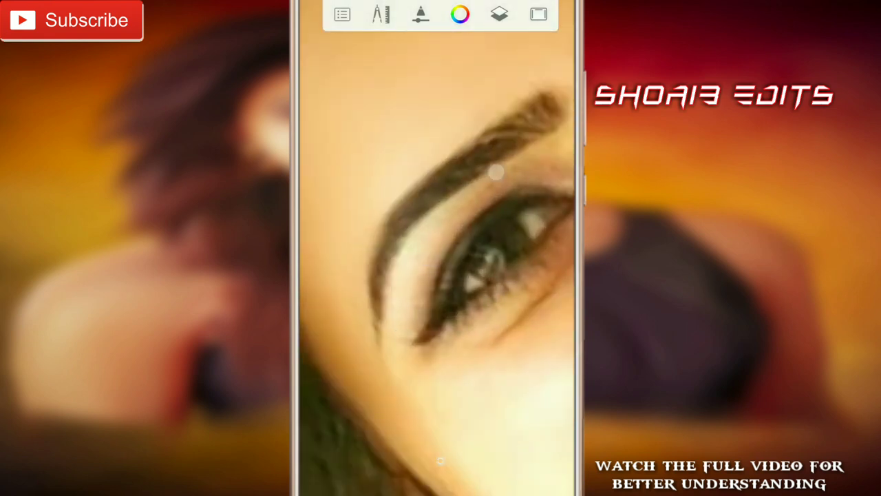
pyautogui.moveTo(495, 172); pyautogui.dragTo(550, 137)
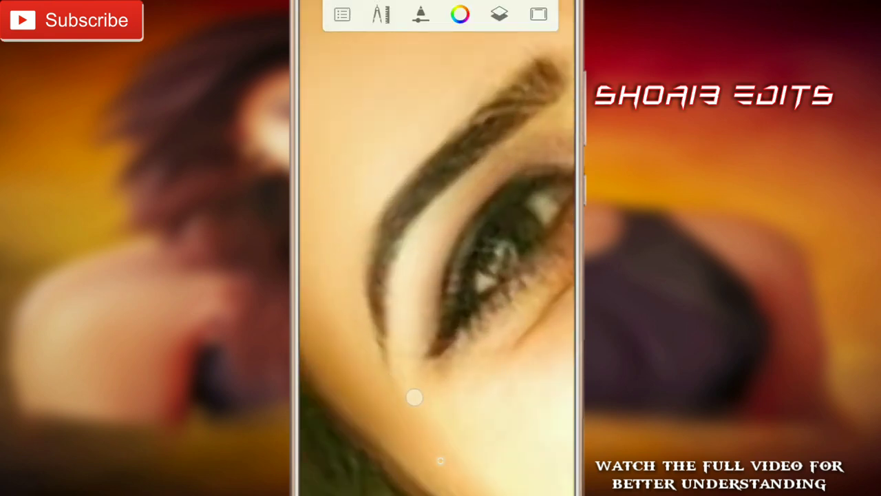
pyautogui.moveTo(462, 381); pyautogui.dragTo(452, 319)
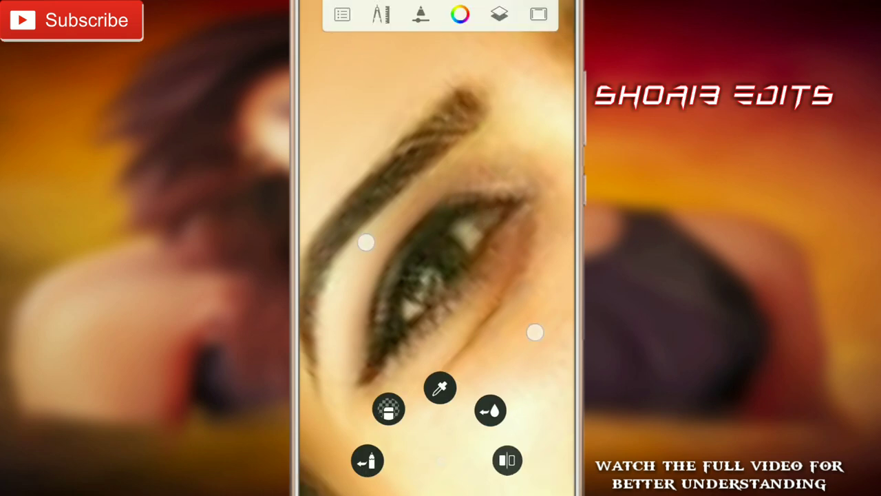
pyautogui.moveTo(531, 331); pyautogui.dragTo(522, 138)
pyautogui.moveTo(409, 381)
pyautogui.mouseDown()
pyautogui.moveTo(362, 261)
pyautogui.moveTo(428, 194)
pyautogui.mouseUp()
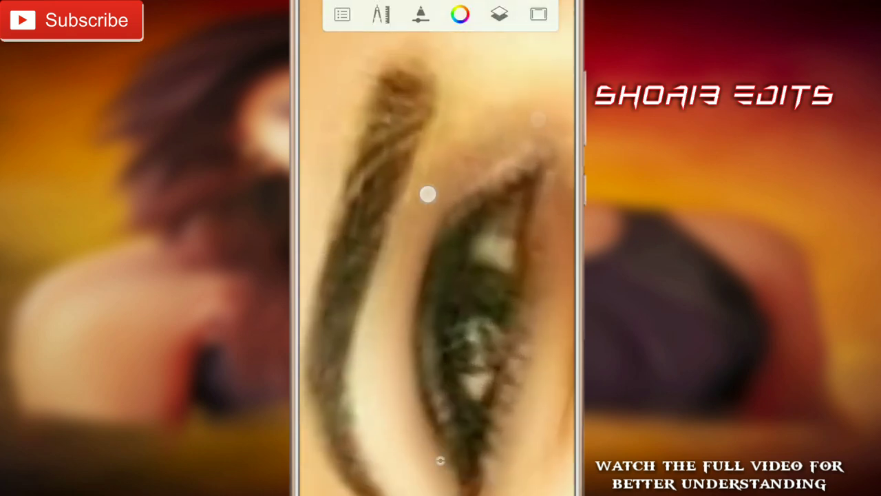
pyautogui.moveTo(475, 152); pyautogui.dragTo(450, 151)
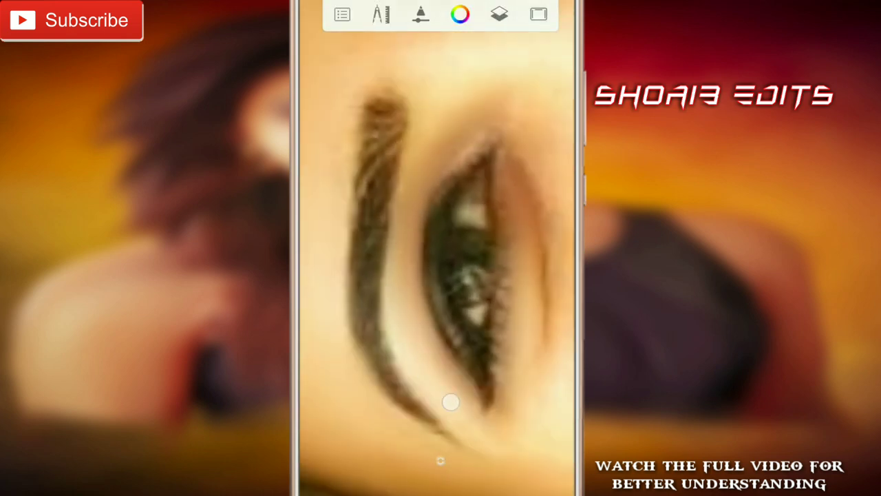
pyautogui.moveTo(530, 379); pyautogui.dragTo(488, 382)
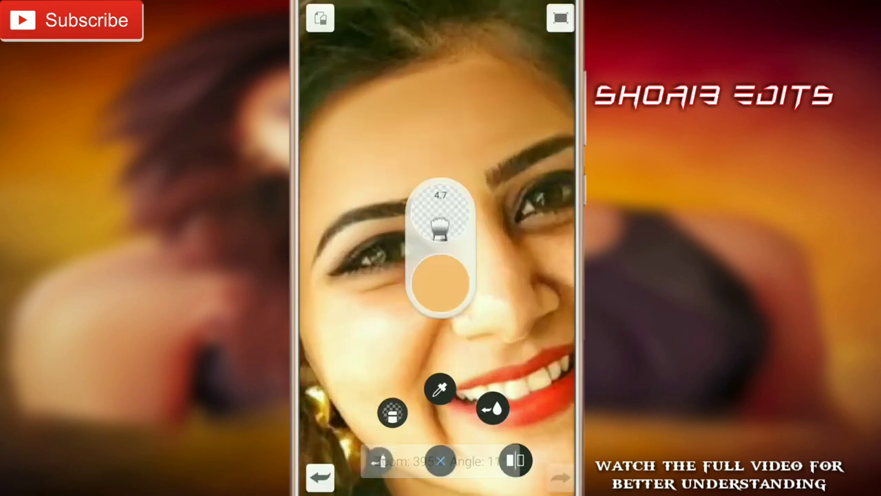
# Pinch-zoom and rotate the canvas to frame the face, nose and mouth.
pyautogui.moveTo(499, 305); pyautogui.dragTo(415, 377)
pyautogui.moveTo(439, 460); pyautogui.dragTo(368, 339)
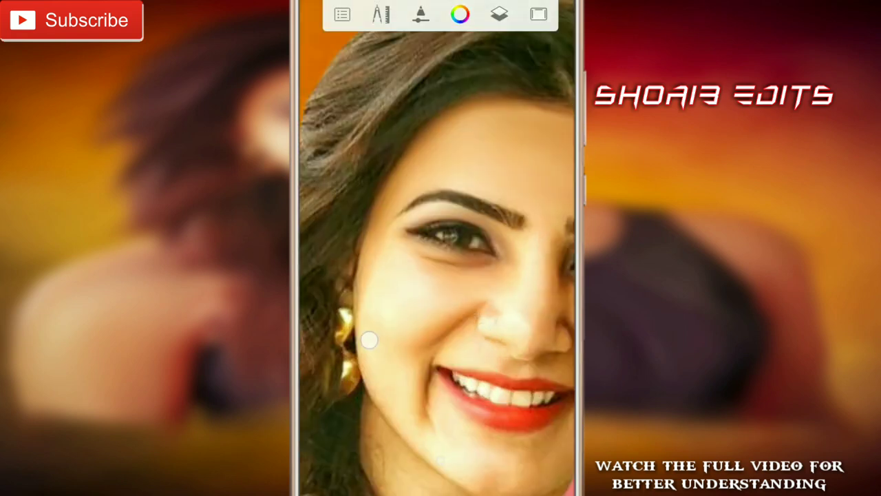
pyautogui.moveTo(390, 256)
pyautogui.mouseDown()
pyautogui.moveTo(430, 223)
pyautogui.moveTo(464, 402)
pyautogui.mouseUp()
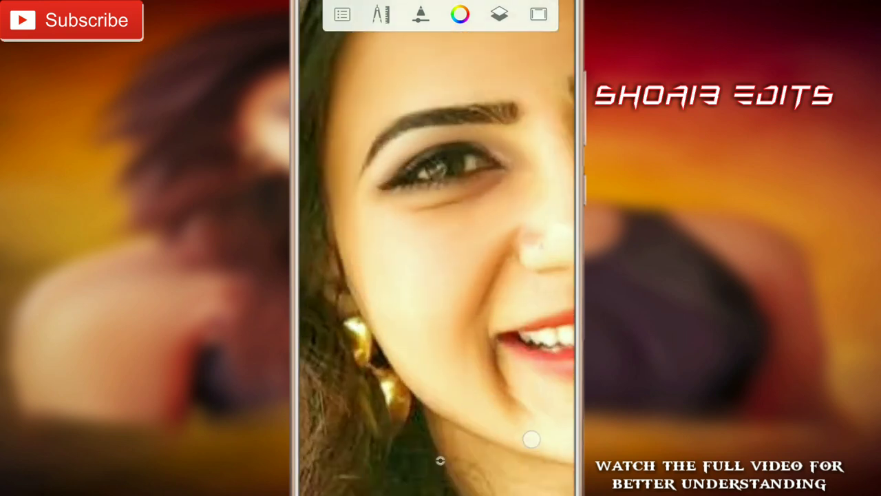
pyautogui.moveTo(531, 439); pyautogui.dragTo(482, 413)
pyautogui.moveTo(421, 321); pyautogui.dragTo(443, 406)
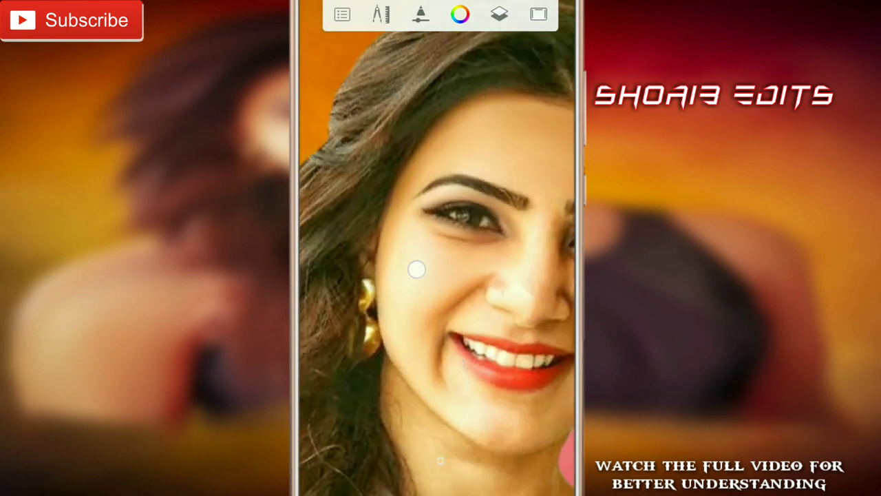
pyautogui.moveTo(480, 248); pyautogui.dragTo(527, 311)
pyautogui.moveTo(403, 273)
pyautogui.mouseDown()
pyautogui.moveTo(412, 354)
pyautogui.moveTo(438, 207)
pyautogui.mouseUp()
pyautogui.moveTo(384, 297); pyautogui.dragTo(392, 375)
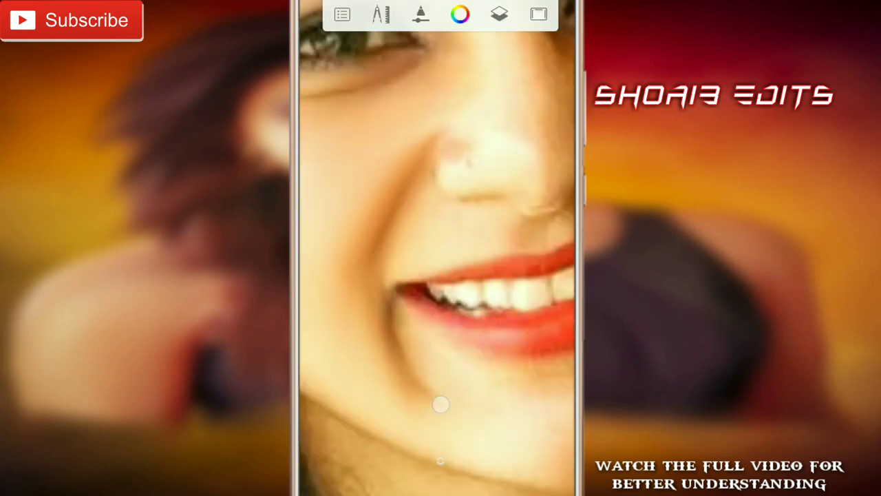
pyautogui.moveTo(441, 403); pyautogui.dragTo(474, 338)
# Reduce the smudge brush to size 3.8 and blend the nose, cheek and eye skin.
pyautogui.moveTo(357, 290)
pyautogui.mouseDown()
pyautogui.moveTo(441, 476)
pyautogui.moveTo(406, 315)
pyautogui.mouseUp()
pyautogui.moveTo(525, 207); pyautogui.dragTo(508, 206)
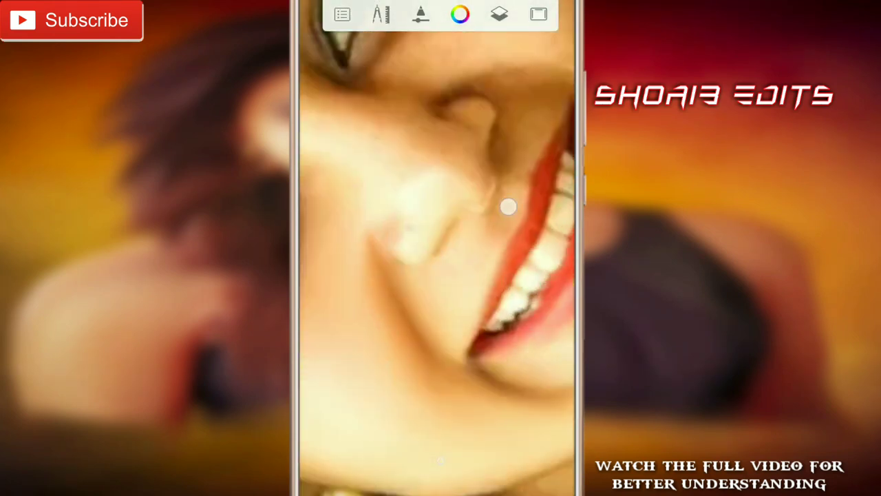
pyautogui.moveTo(399, 254); pyautogui.dragTo(324, 220)
pyautogui.moveTo(392, 288); pyautogui.dragTo(477, 257)
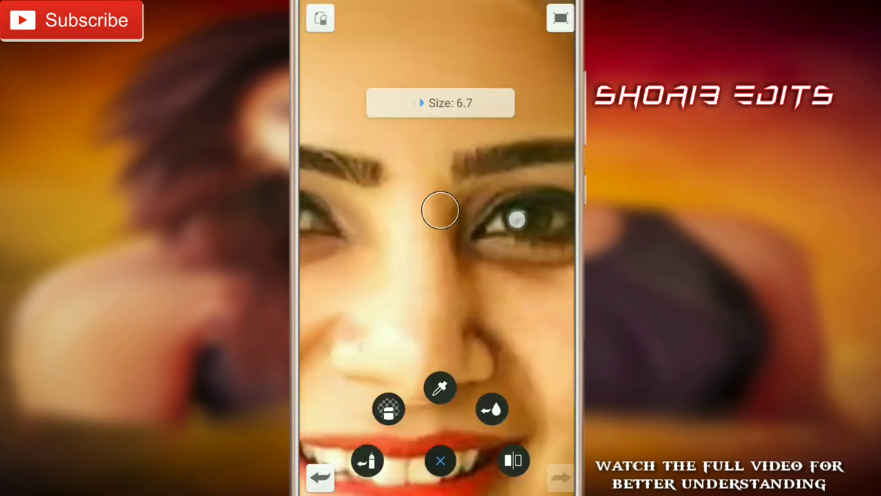
pyautogui.click(457, 333)
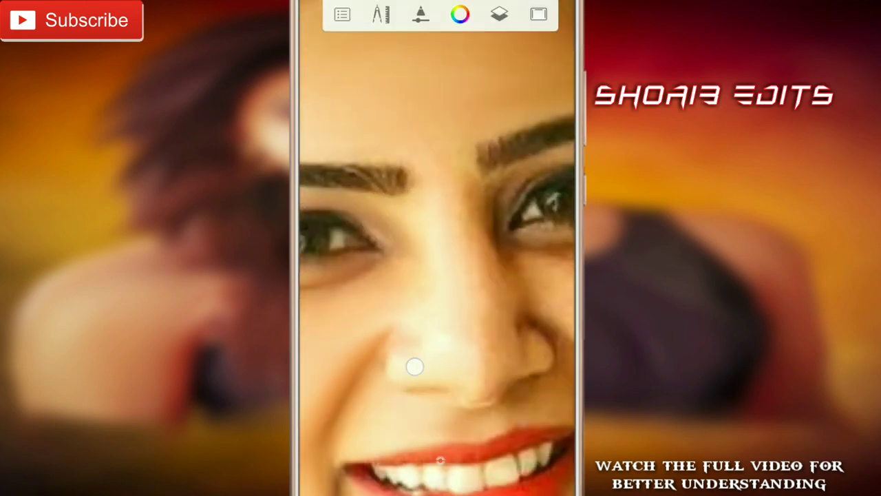
pyautogui.moveTo(358, 307)
pyautogui.mouseDown()
pyautogui.moveTo(428, 382)
pyautogui.moveTo(400, 250)
pyautogui.moveTo(365, 294)
pyautogui.mouseUp()
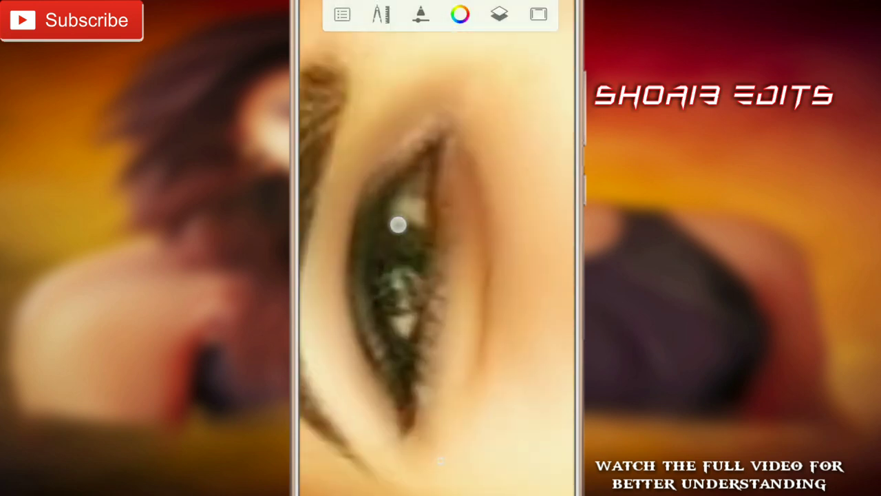
pyautogui.moveTo(432, 192)
pyautogui.mouseDown()
pyautogui.moveTo(440, 289)
pyautogui.moveTo(470, 159)
pyautogui.moveTo(484, 191)
pyautogui.mouseUp()
pyautogui.click(441, 403)
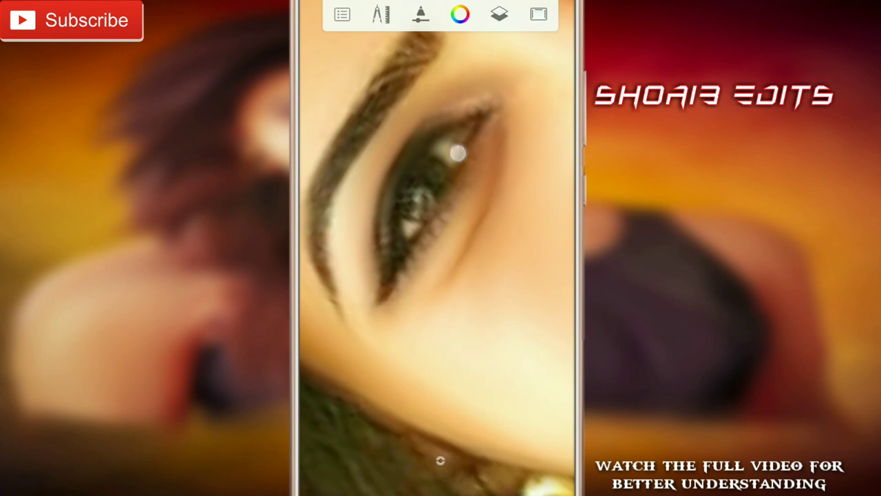
pyautogui.moveTo(389, 314); pyautogui.dragTo(344, 240)
# Smudge the skin around the nose, eyes and smile while rotating the view.
pyautogui.click(511, 220)
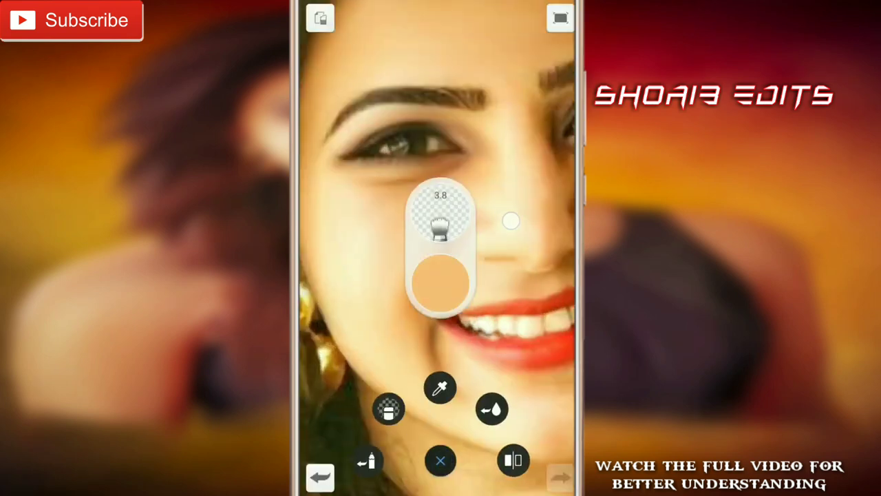
pyautogui.moveTo(511, 221)
pyautogui.mouseDown()
pyautogui.moveTo(513, 395)
pyautogui.moveTo(428, 217)
pyautogui.moveTo(350, 262)
pyautogui.moveTo(350, 226)
pyautogui.mouseUp()
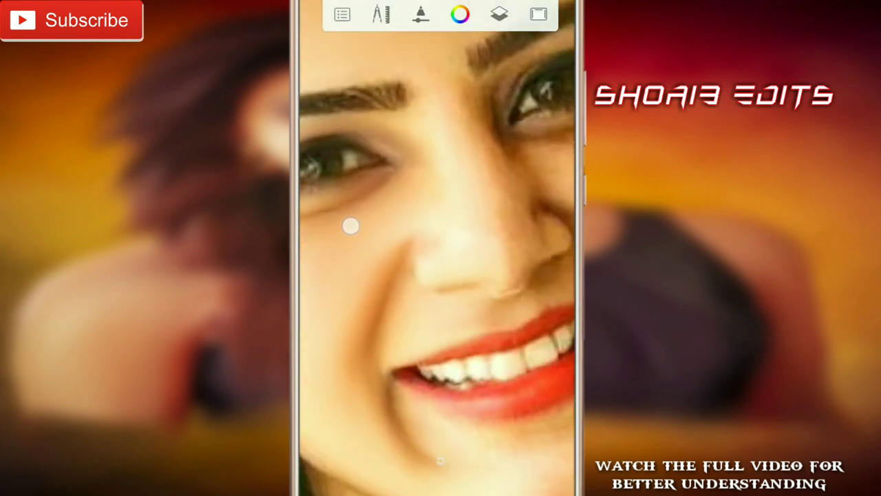
pyautogui.moveTo(482, 265); pyautogui.dragTo(537, 223)
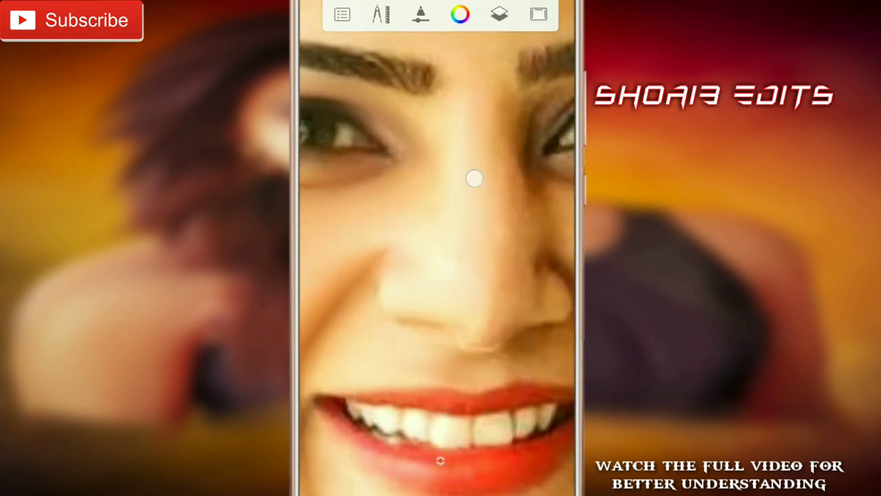
pyautogui.moveTo(562, 259); pyautogui.dragTo(448, 147)
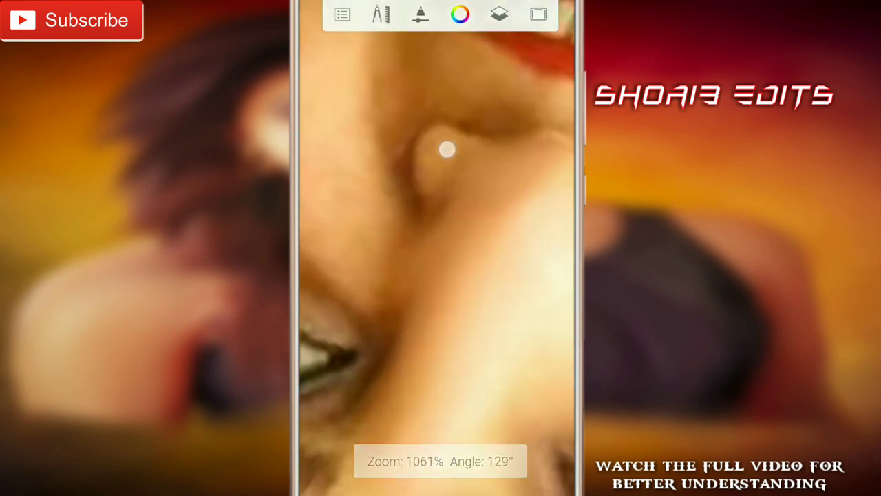
pyautogui.moveTo(413, 374); pyautogui.dragTo(434, 401)
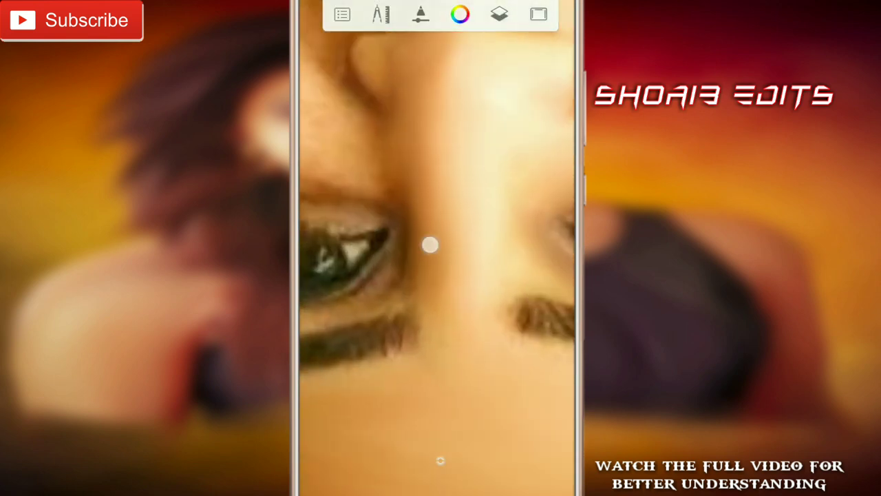
pyautogui.moveTo(429, 244); pyautogui.dragTo(443, 183)
pyautogui.moveTo(433, 444)
pyautogui.mouseDown()
pyautogui.moveTo(408, 358)
pyautogui.moveTo(393, 356)
pyautogui.mouseUp()
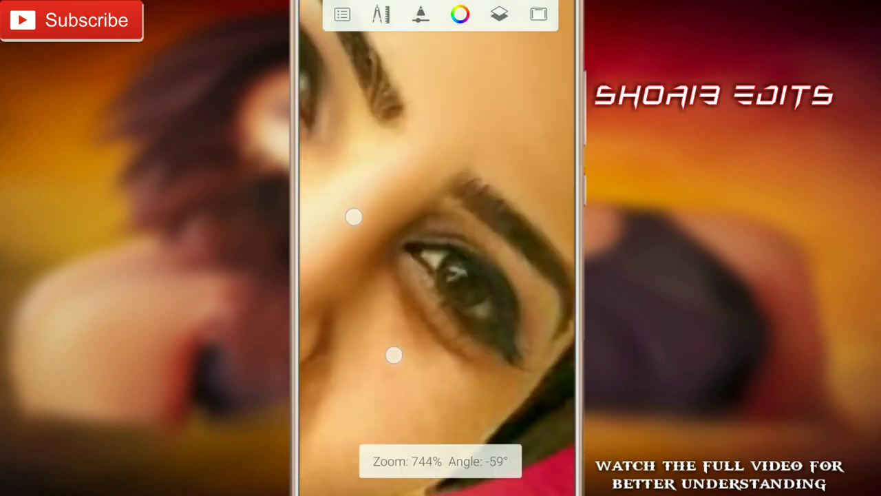
pyautogui.moveTo(351, 213); pyautogui.dragTo(404, 222)
pyautogui.moveTo(470, 232); pyautogui.dragTo(506, 212)
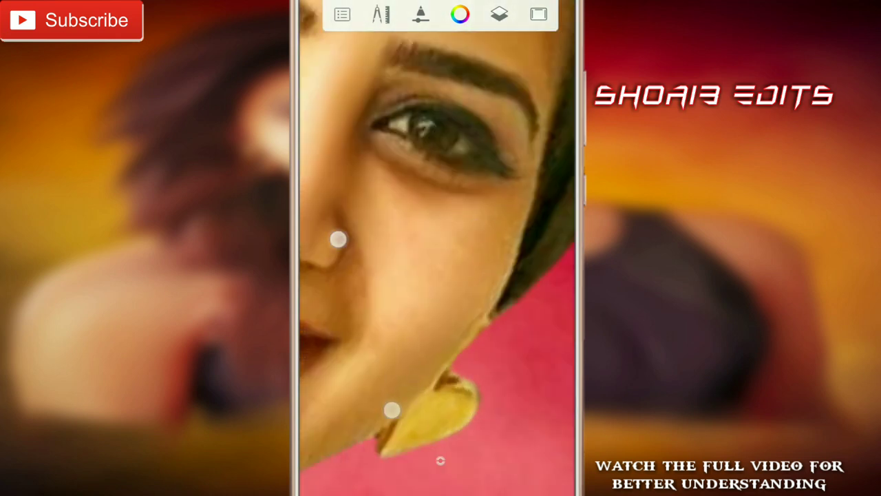
# Blend the eye, nose, earring and smile area with the face turned sideways.
pyautogui.moveTo(338, 215); pyautogui.dragTo(383, 254)
pyautogui.moveTo(392, 402); pyautogui.dragTo(418, 299)
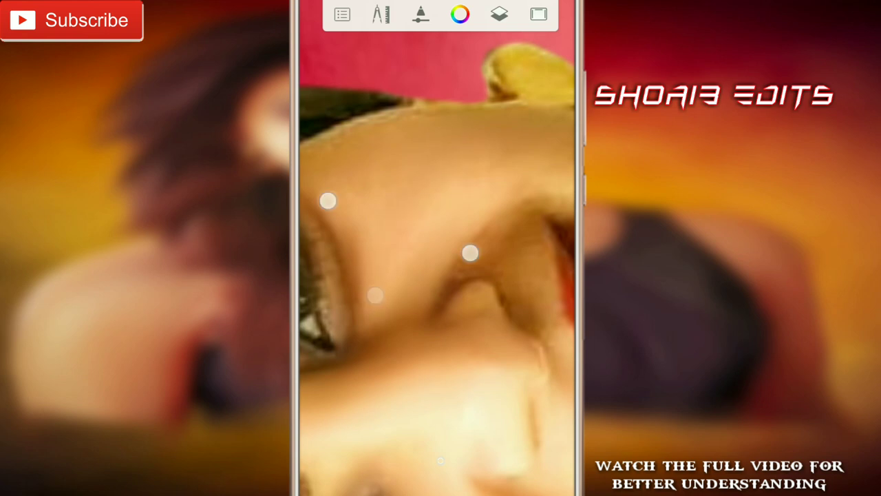
pyautogui.moveTo(470, 253); pyautogui.dragTo(440, 333)
pyautogui.moveTo(428, 245); pyautogui.dragTo(331, 239)
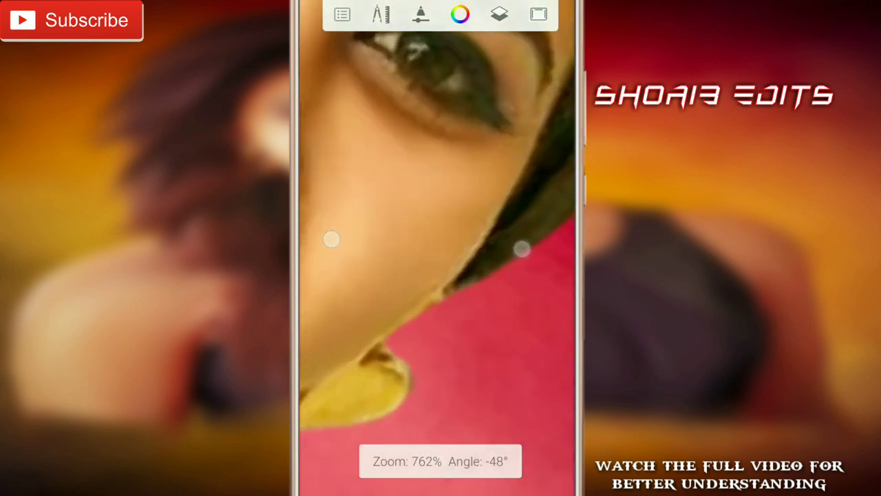
pyautogui.moveTo(438, 250)
pyautogui.mouseDown()
pyautogui.moveTo(432, 350)
pyautogui.moveTo(423, 258)
pyautogui.mouseUp()
pyautogui.moveTo(441, 460); pyautogui.dragTo(403, 458)
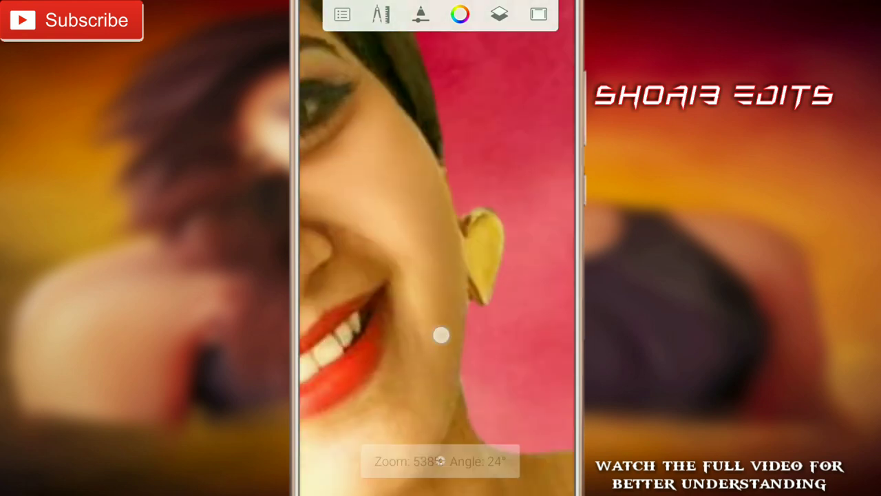
pyautogui.moveTo(402, 366); pyautogui.dragTo(428, 374)
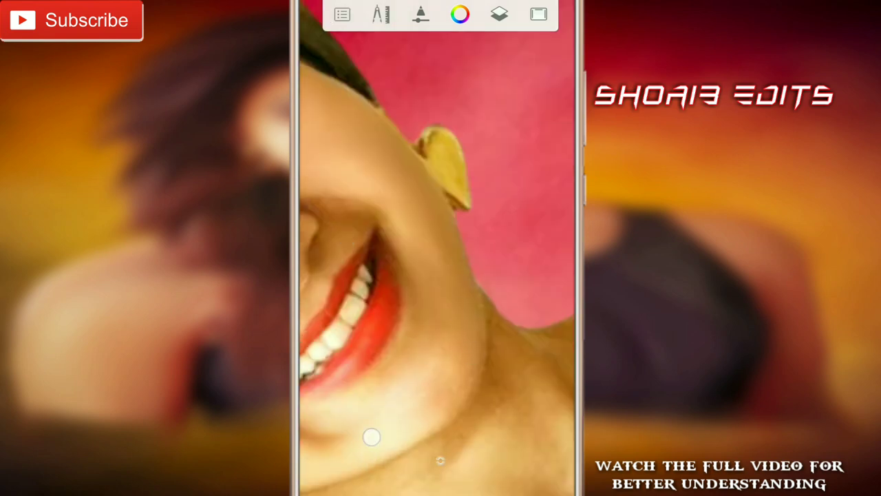
pyautogui.moveTo(422, 284); pyautogui.dragTo(377, 376)
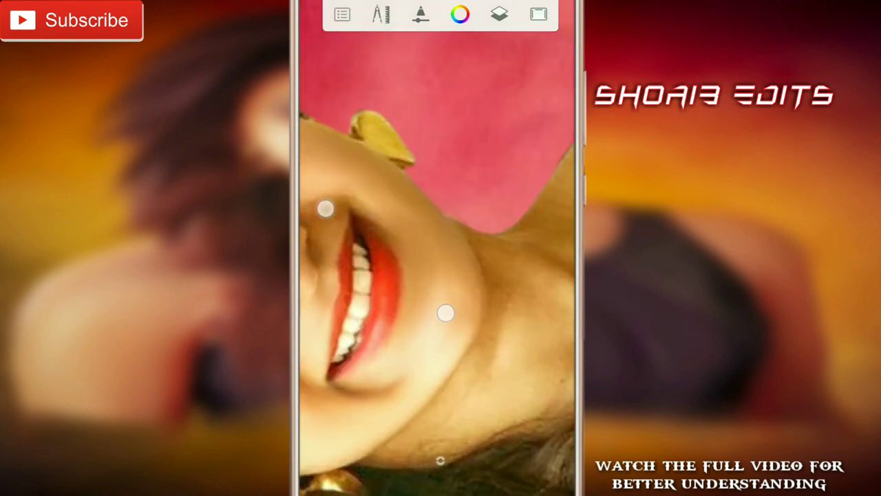
pyautogui.moveTo(445, 314)
pyautogui.mouseDown()
pyautogui.moveTo(427, 206)
pyautogui.moveTo(364, 277)
pyautogui.mouseUp()
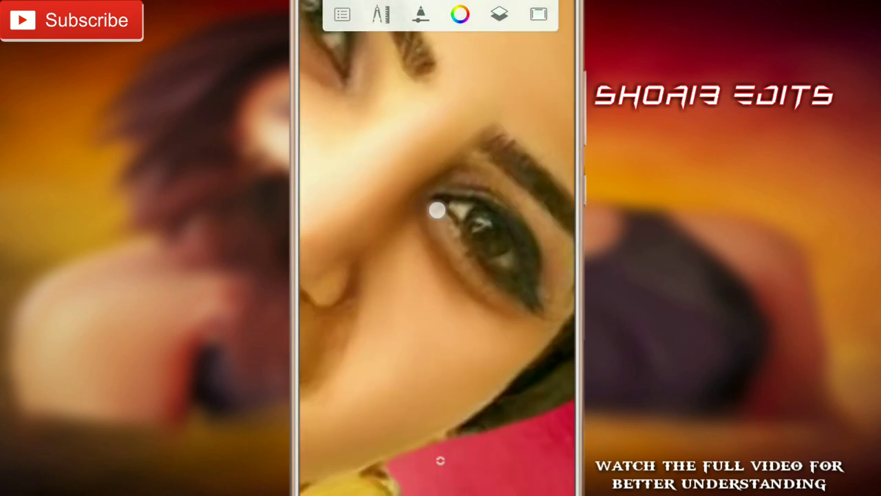
# Smooth the lips, chin and cheeks around the smile.
pyautogui.moveTo(437, 211); pyautogui.dragTo(367, 287)
pyautogui.moveTo(451, 146)
pyautogui.mouseDown()
pyautogui.moveTo(376, 283)
pyautogui.moveTo(366, 285)
pyautogui.moveTo(376, 373)
pyautogui.mouseUp()
pyautogui.moveTo(415, 429)
pyautogui.mouseDown()
pyautogui.moveTo(348, 240)
pyautogui.moveTo(368, 258)
pyautogui.moveTo(338, 236)
pyautogui.moveTo(490, 140)
pyautogui.moveTo(424, 353)
pyautogui.mouseUp()
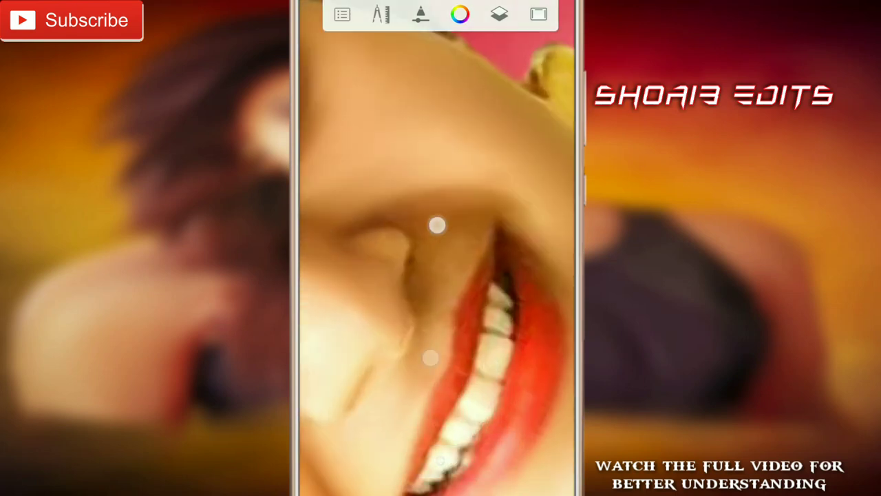
pyautogui.moveTo(454, 257); pyautogui.dragTo(417, 398)
pyautogui.moveTo(419, 321)
pyautogui.mouseDown()
pyautogui.moveTo(381, 218)
pyautogui.moveTo(469, 155)
pyautogui.mouseUp()
pyautogui.moveTo(429, 355)
pyautogui.mouseDown()
pyautogui.moveTo(494, 174)
pyautogui.moveTo(467, 293)
pyautogui.mouseUp()
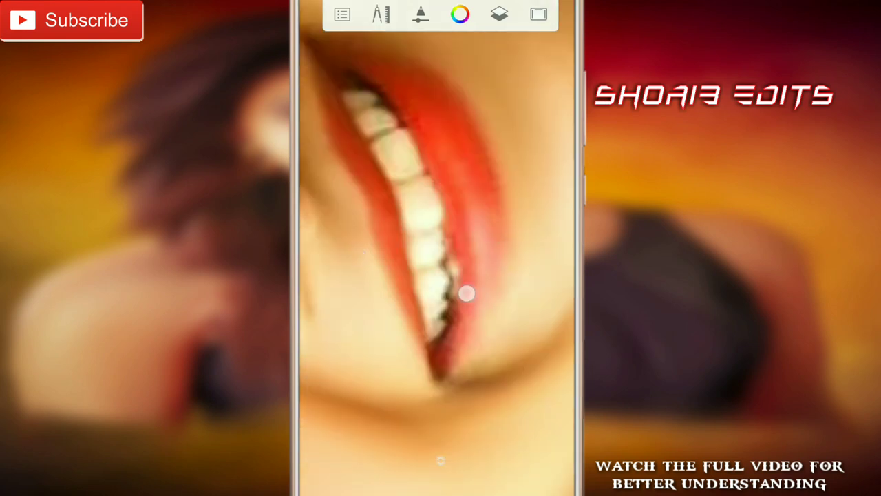
pyautogui.moveTo(482, 174); pyautogui.dragTo(513, 285)
pyautogui.moveTo(324, 232); pyautogui.dragTo(461, 171)
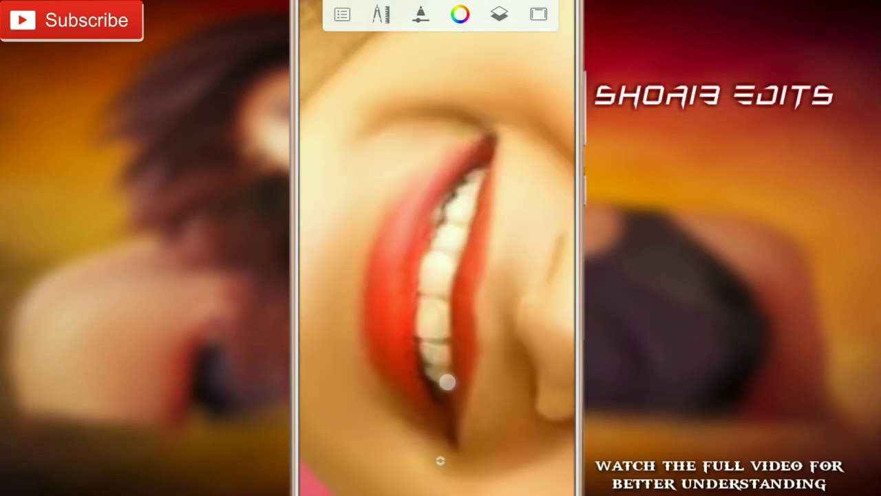
pyautogui.moveTo(444, 379); pyautogui.dragTo(499, 238)
pyautogui.moveTo(379, 261)
pyautogui.mouseDown()
pyautogui.moveTo(406, 169)
pyautogui.moveTo(376, 298)
pyautogui.moveTo(401, 249)
pyautogui.moveTo(389, 342)
pyautogui.mouseUp()
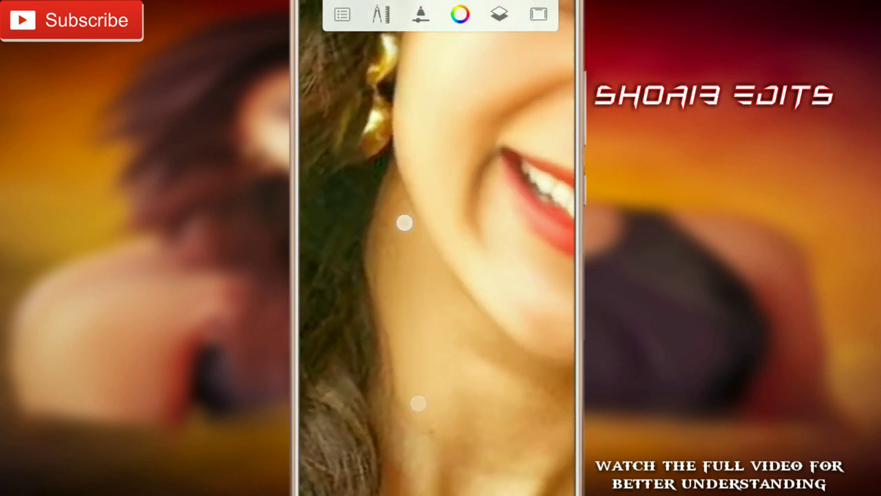
# Smudge the neck and shoulder skin smooth.
pyautogui.moveTo(404, 222)
pyautogui.mouseDown()
pyautogui.moveTo(364, 289)
pyautogui.moveTo(431, 220)
pyautogui.moveTo(493, 220)
pyautogui.moveTo(437, 351)
pyautogui.moveTo(456, 287)
pyautogui.moveTo(478, 337)
pyautogui.moveTo(468, 183)
pyautogui.moveTo(502, 298)
pyautogui.moveTo(496, 164)
pyautogui.mouseUp()
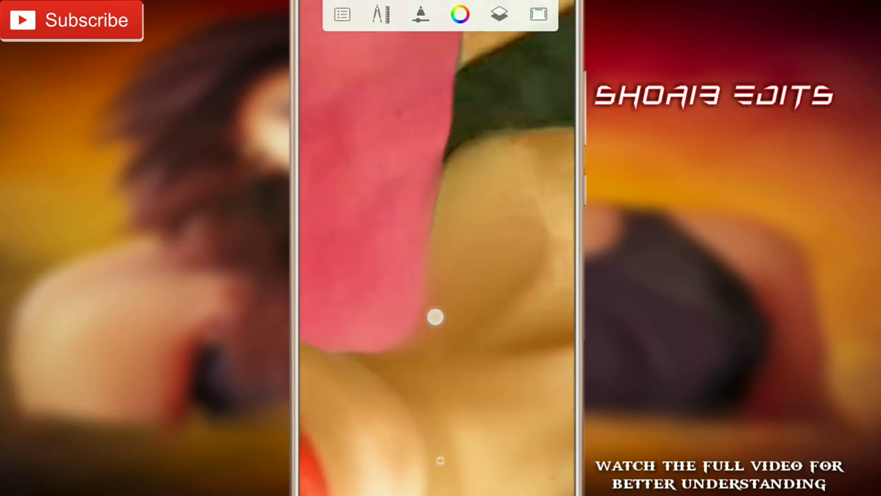
pyautogui.moveTo(435, 317)
pyautogui.mouseDown()
pyautogui.moveTo(450, 351)
pyautogui.moveTo(431, 246)
pyautogui.mouseUp()
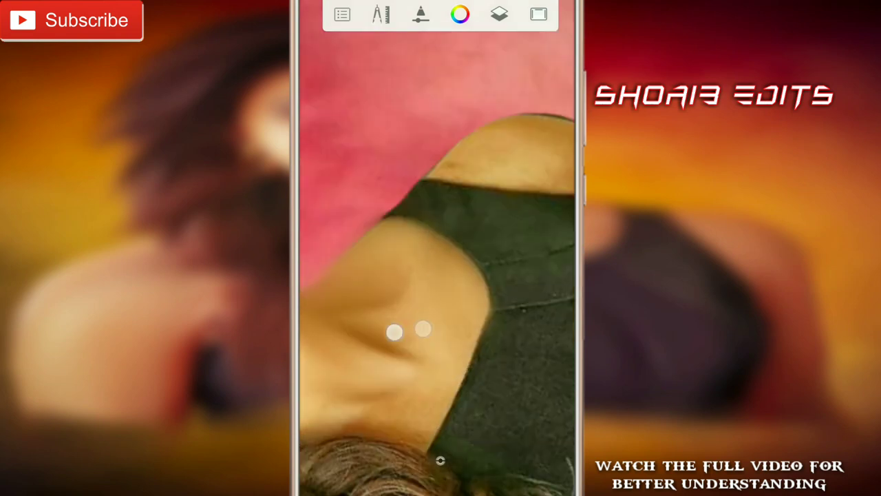
pyautogui.moveTo(456, 309)
pyautogui.mouseDown()
pyautogui.moveTo(486, 249)
pyautogui.moveTo(417, 418)
pyautogui.mouseUp()
pyautogui.moveTo(392, 445)
pyautogui.mouseDown()
pyautogui.moveTo(428, 362)
pyautogui.moveTo(403, 374)
pyautogui.moveTo(512, 365)
pyautogui.moveTo(537, 386)
pyautogui.mouseUp()
pyautogui.click(385, 415)
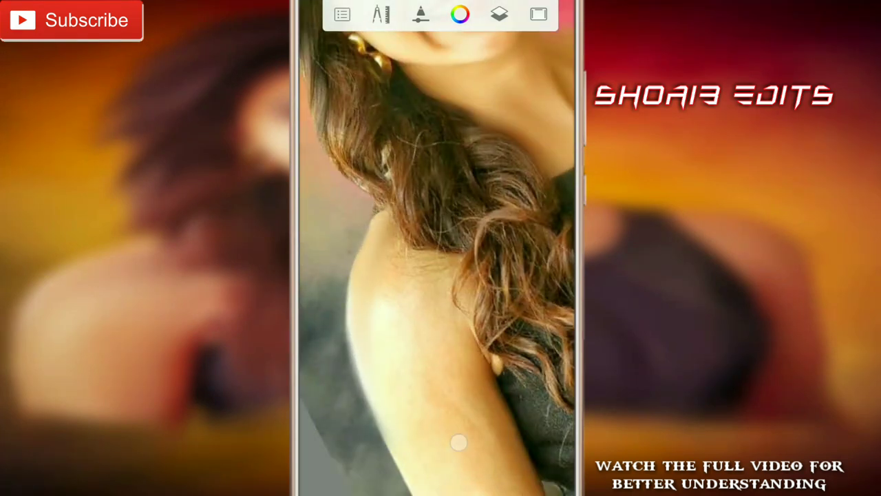
pyautogui.moveTo(392, 323); pyautogui.dragTo(397, 398)
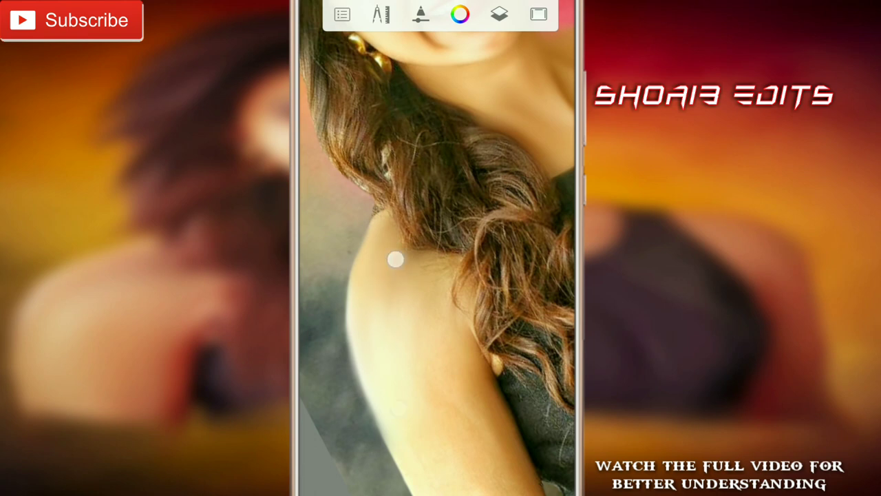
# Blend the arm edge against the pink background, then view the whole canvas.
pyautogui.moveTo(395, 259)
pyautogui.mouseDown()
pyautogui.moveTo(492, 222)
pyautogui.moveTo(420, 340)
pyautogui.moveTo(424, 403)
pyautogui.moveTo(411, 342)
pyautogui.mouseUp()
pyautogui.moveTo(464, 177); pyautogui.dragTo(436, 161)
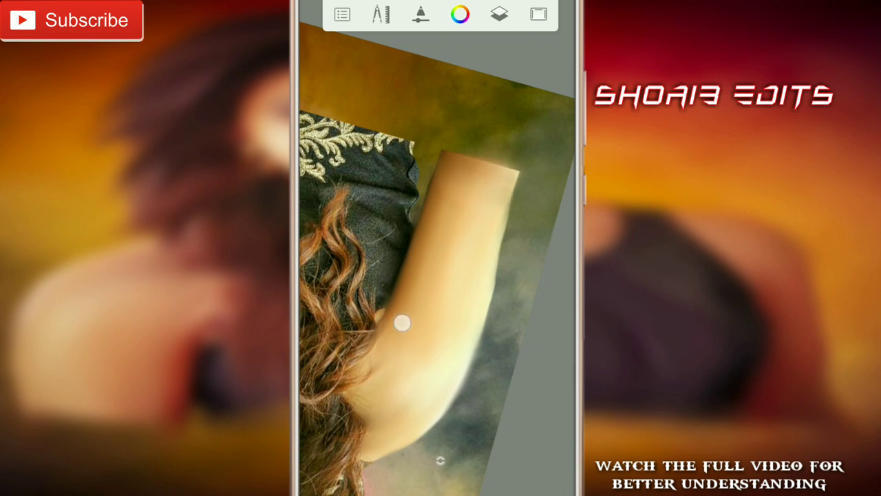
pyautogui.moveTo(470, 331)
pyautogui.mouseDown()
pyautogui.moveTo(489, 261)
pyautogui.moveTo(401, 319)
pyautogui.moveTo(430, 427)
pyautogui.mouseUp()
pyautogui.moveTo(420, 225)
pyautogui.mouseDown()
pyautogui.moveTo(347, 229)
pyautogui.moveTo(413, 350)
pyautogui.moveTo(401, 203)
pyautogui.mouseUp()
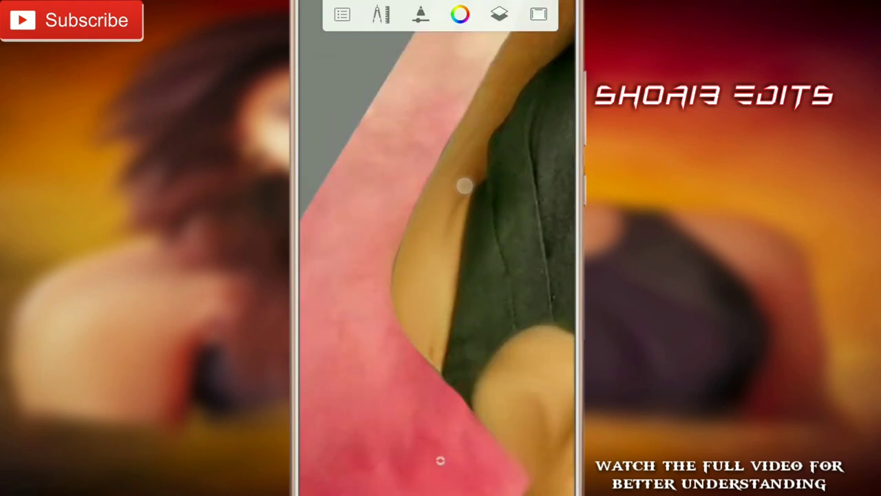
pyautogui.moveTo(438, 242)
pyautogui.mouseDown()
pyautogui.moveTo(458, 291)
pyautogui.moveTo(516, 226)
pyautogui.mouseUp()
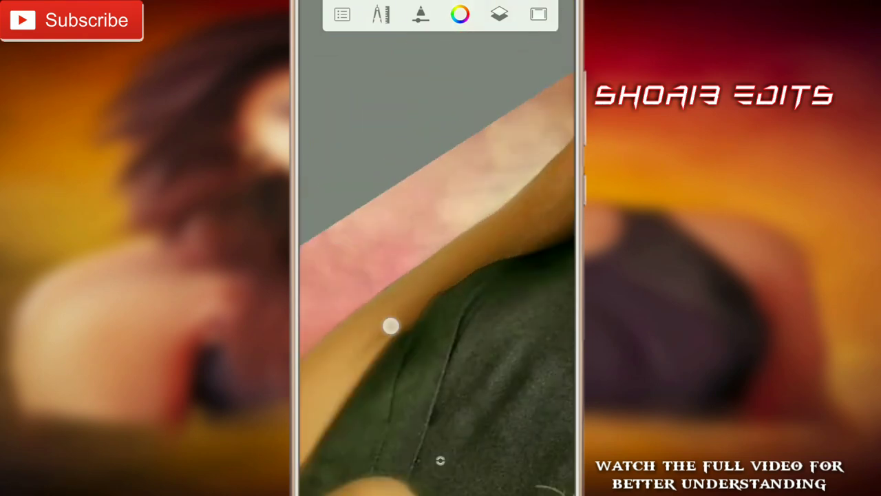
pyautogui.moveTo(365, 228)
pyautogui.mouseDown()
pyautogui.moveTo(447, 250)
pyautogui.moveTo(397, 200)
pyautogui.moveTo(392, 372)
pyautogui.mouseUp()
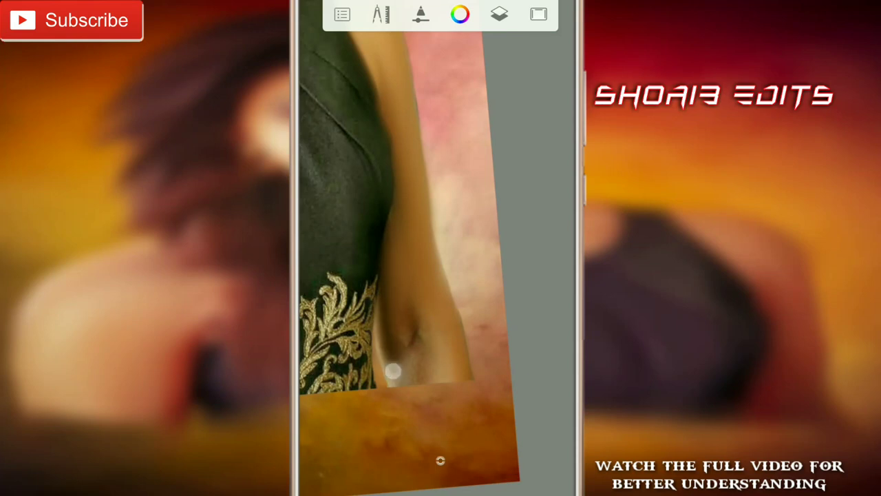
pyautogui.moveTo(406, 259)
pyautogui.mouseDown()
pyautogui.moveTo(369, 354)
pyautogui.moveTo(351, 264)
pyautogui.moveTo(378, 338)
pyautogui.moveTo(347, 260)
pyautogui.moveTo(321, 255)
pyautogui.moveTo(338, 224)
pyautogui.moveTo(344, 236)
pyautogui.moveTo(351, 226)
pyautogui.moveTo(365, 275)
pyautogui.moveTo(347, 264)
pyautogui.moveTo(322, 205)
pyautogui.mouseUp()
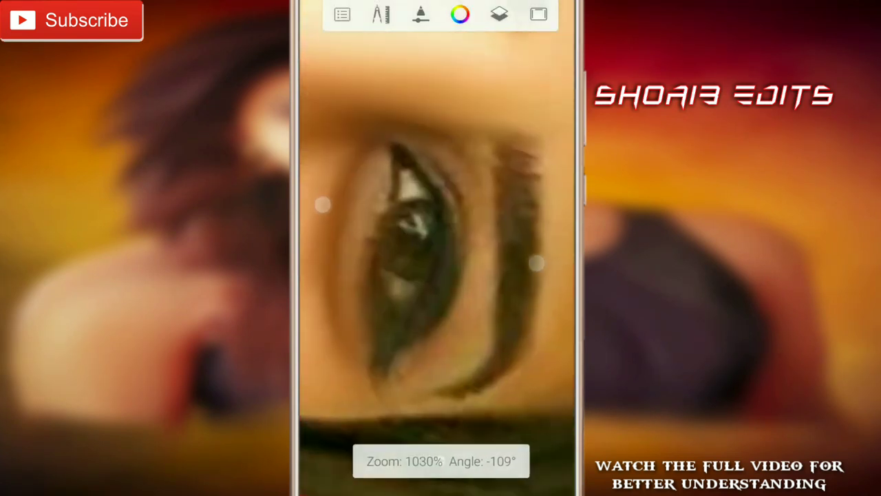
pyautogui.moveTo(362, 366)
pyautogui.mouseDown()
pyautogui.moveTo(419, 363)
pyautogui.moveTo(407, 352)
pyautogui.mouseUp()
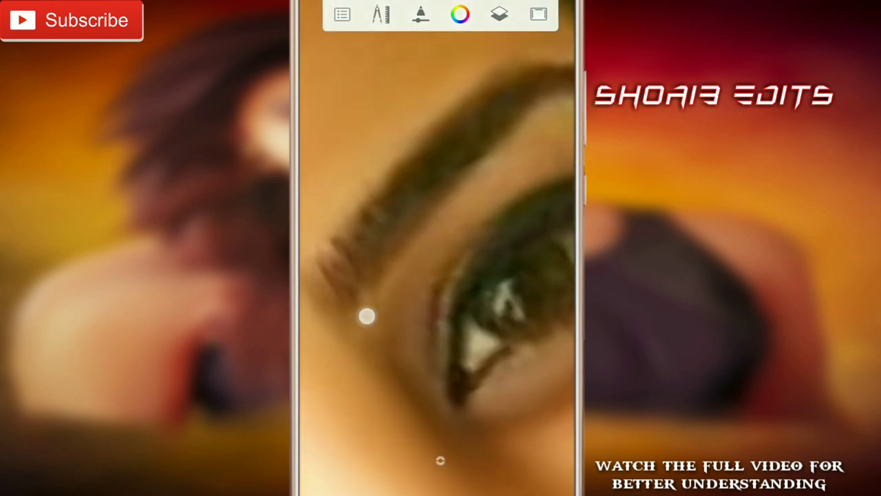
pyautogui.moveTo(486, 259); pyautogui.dragTo(494, 189)
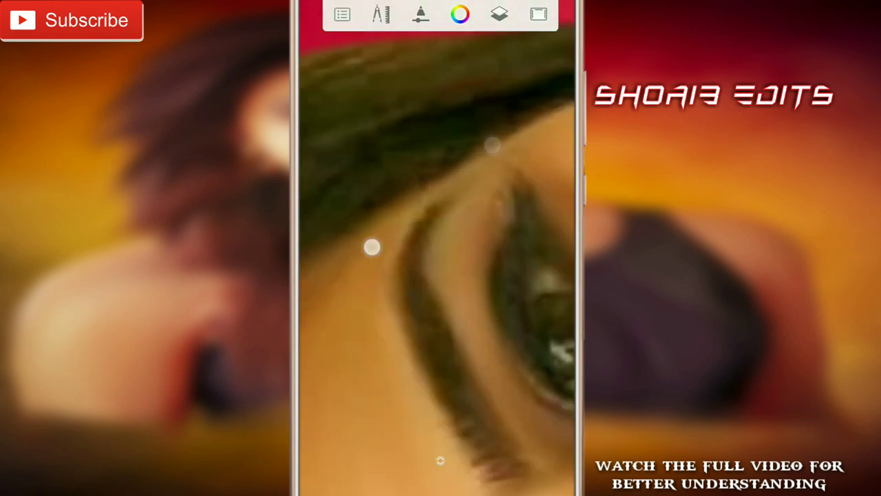
pyautogui.moveTo(372, 247); pyautogui.dragTo(406, 312)
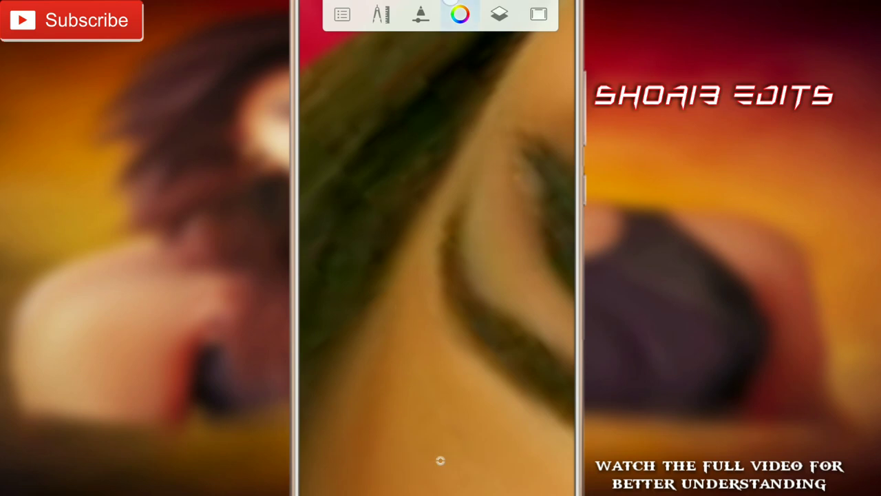
pyautogui.moveTo(531, 65); pyautogui.dragTo(447, 243)
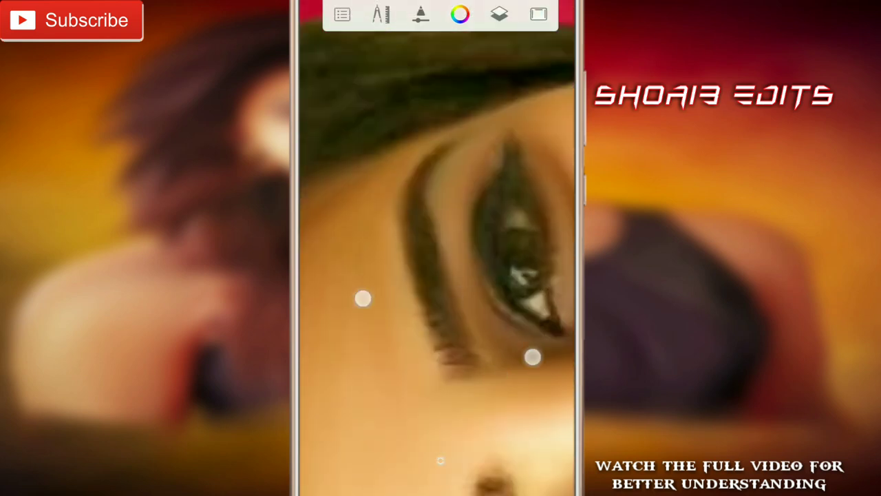
pyautogui.moveTo(363, 298)
pyautogui.mouseDown()
pyautogui.moveTo(409, 206)
pyautogui.moveTo(448, 429)
pyautogui.moveTo(374, 267)
pyautogui.moveTo(501, 267)
pyautogui.moveTo(514, 417)
pyautogui.moveTo(349, 236)
pyautogui.moveTo(361, 248)
pyautogui.moveTo(328, 195)
pyautogui.mouseUp()
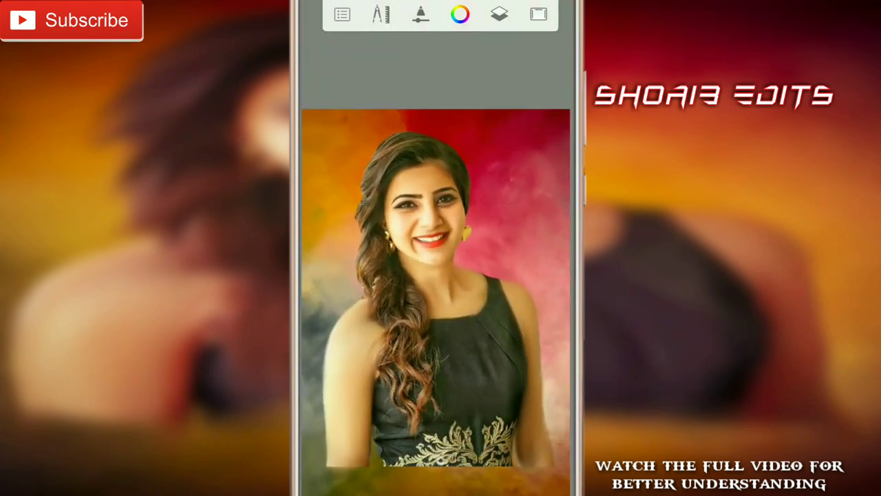
# Choose the Smudge Round Bristle Brush with low flow and 30% strength in Brush Properties.
pyautogui.click(440, 462)
pyautogui.click(366, 461)
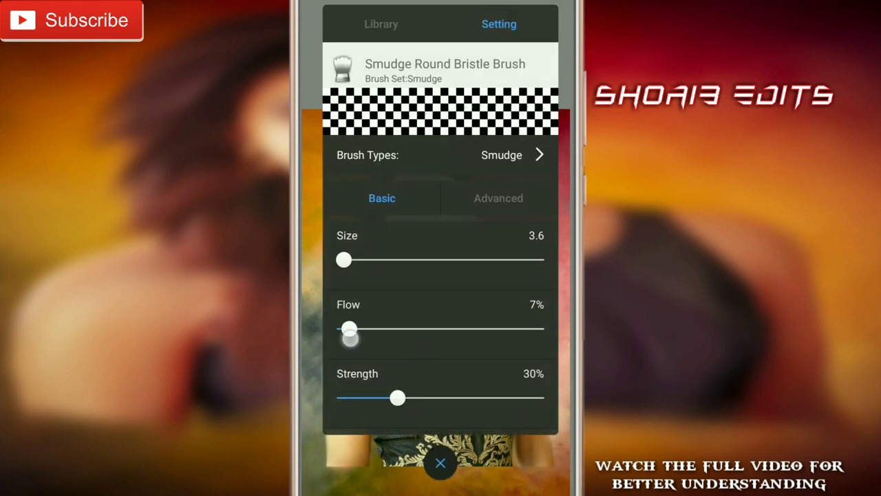
pyautogui.click(441, 462)
pyautogui.scroll(5, 441, 309)
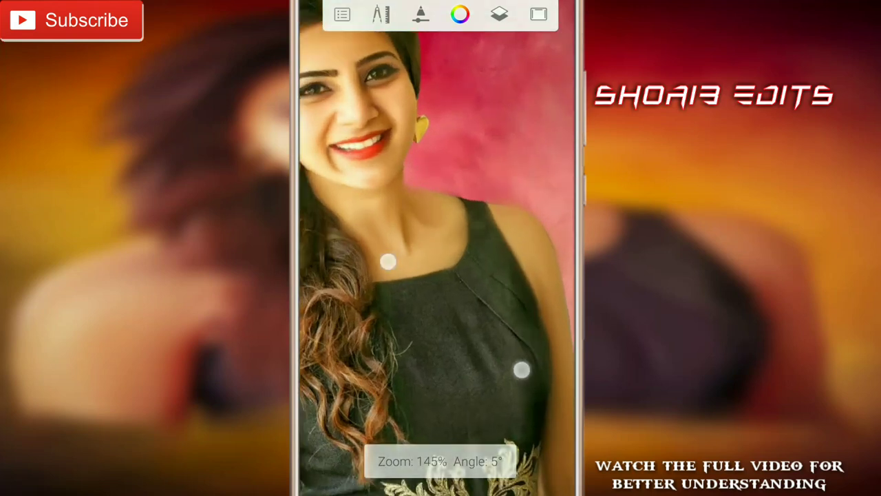
# Adjust the smudge brush size through 2.6 and 3.6, settling on 9.8.
pyautogui.click(440, 460)
pyautogui.moveTo(441, 275); pyautogui.dragTo(401, 250)
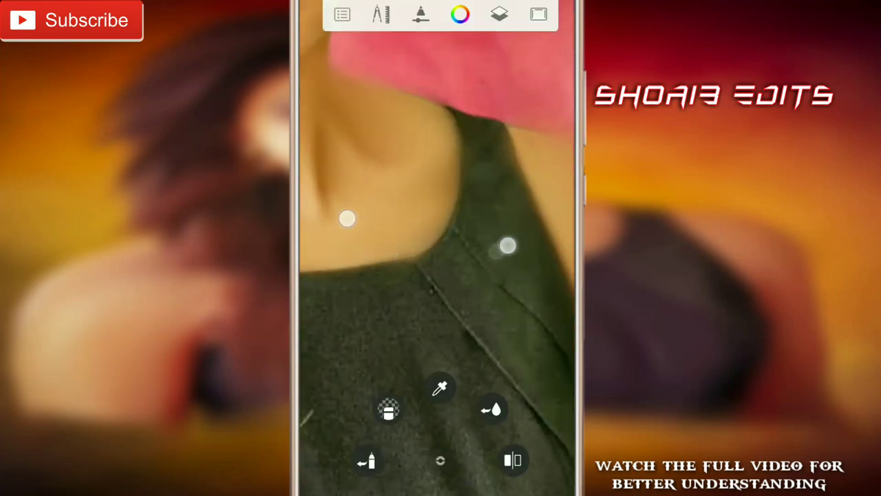
pyautogui.scroll(2, 426, 234)
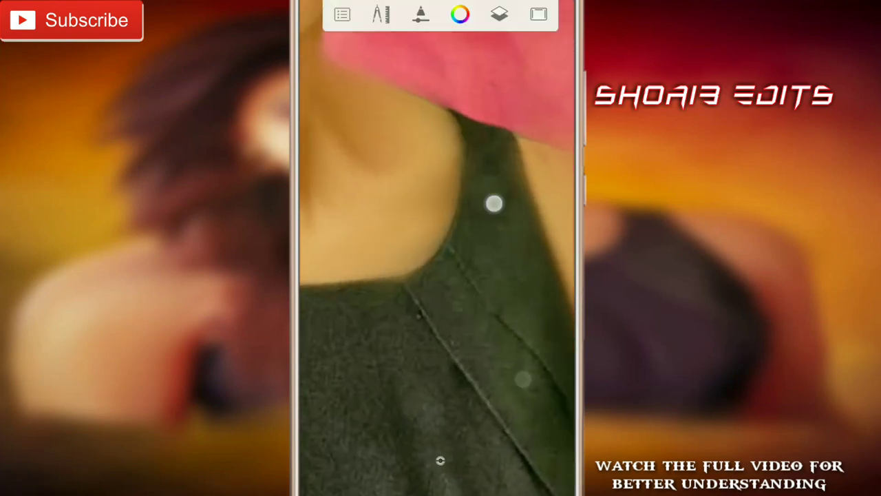
pyautogui.scroll(3, 441, 296)
pyautogui.moveTo(441, 460); pyautogui.dragTo(492, 216)
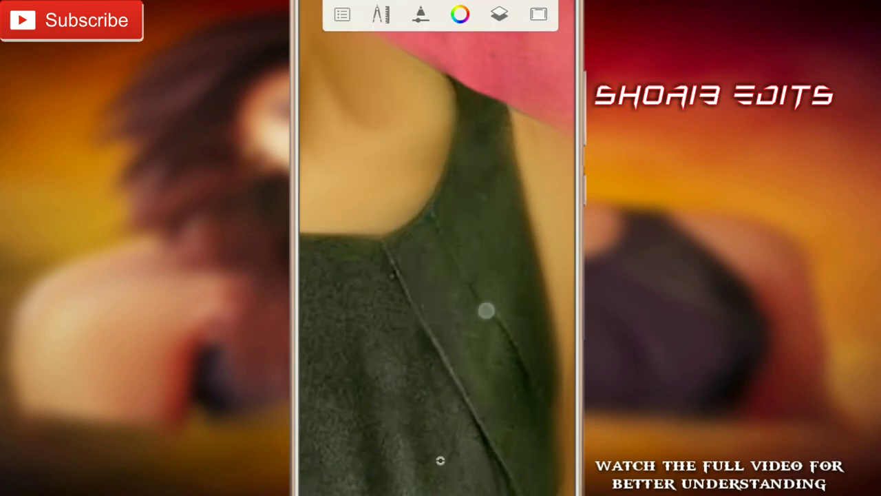
pyautogui.scroll(-3, 441, 310)
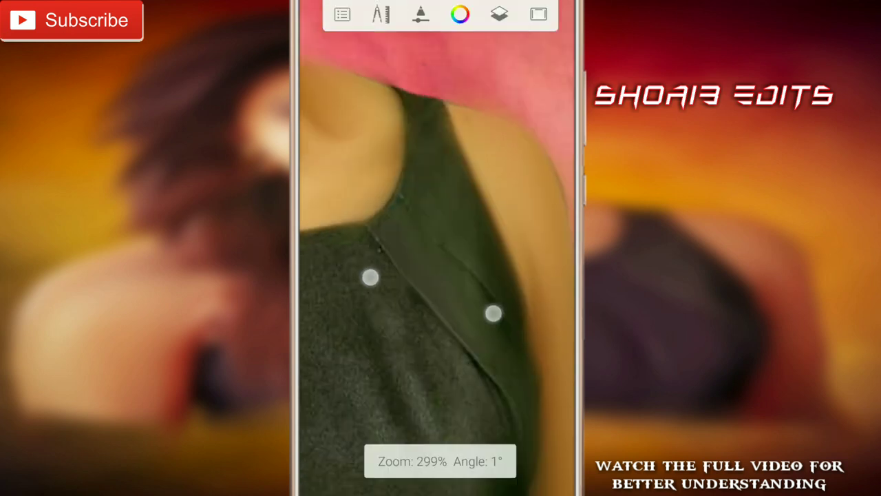
pyautogui.scroll(-3, 441, 310)
pyautogui.moveTo(441, 460); pyautogui.dragTo(513, 214)
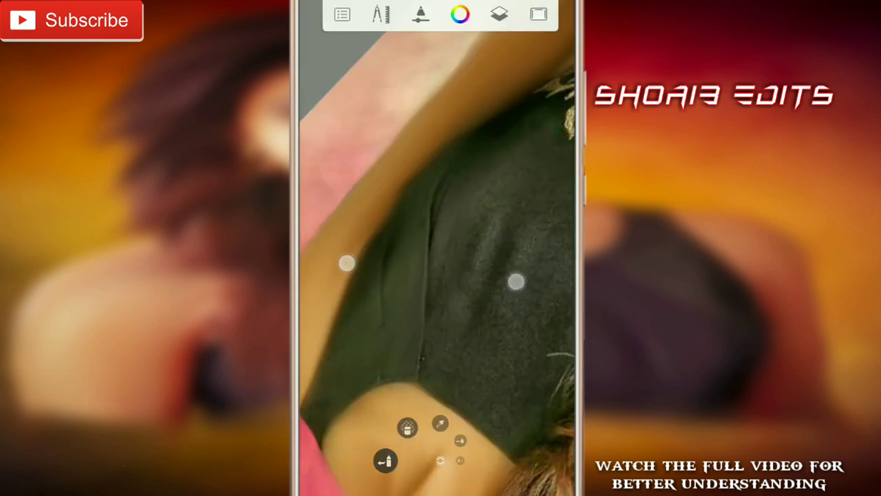
pyautogui.scroll(3, 454, 248)
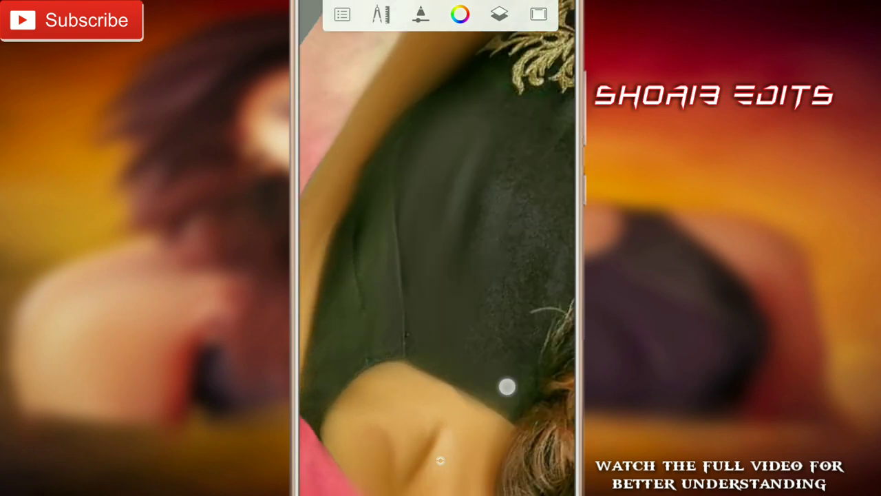
# Zoom in on the dark dress and smudge its neckline and bottom edge.
pyautogui.moveTo(529, 130)
pyautogui.mouseDown()
pyautogui.moveTo(456, 334)
pyautogui.moveTo(454, 214)
pyautogui.moveTo(415, 171)
pyautogui.moveTo(369, 250)
pyautogui.moveTo(431, 289)
pyautogui.moveTo(472, 238)
pyautogui.moveTo(550, 277)
pyautogui.moveTo(454, 348)
pyautogui.moveTo(393, 246)
pyautogui.mouseUp()
pyautogui.moveTo(475, 321)
pyautogui.mouseDown()
pyautogui.moveTo(457, 292)
pyautogui.moveTo(409, 346)
pyautogui.moveTo(431, 256)
pyautogui.moveTo(447, 310)
pyautogui.moveTo(360, 275)
pyautogui.mouseUp()
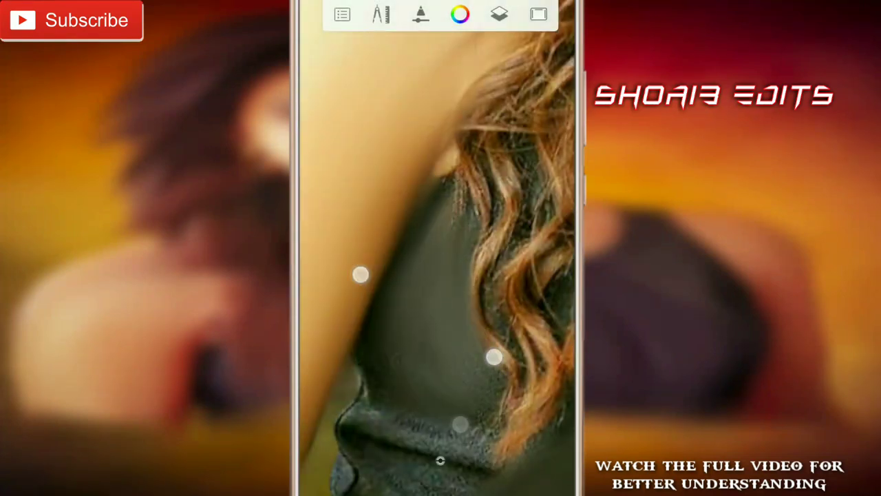
pyautogui.moveTo(495, 357); pyautogui.dragTo(458, 285)
pyautogui.moveTo(490, 388)
pyautogui.mouseDown()
pyautogui.moveTo(375, 395)
pyautogui.moveTo(431, 447)
pyautogui.mouseUp()
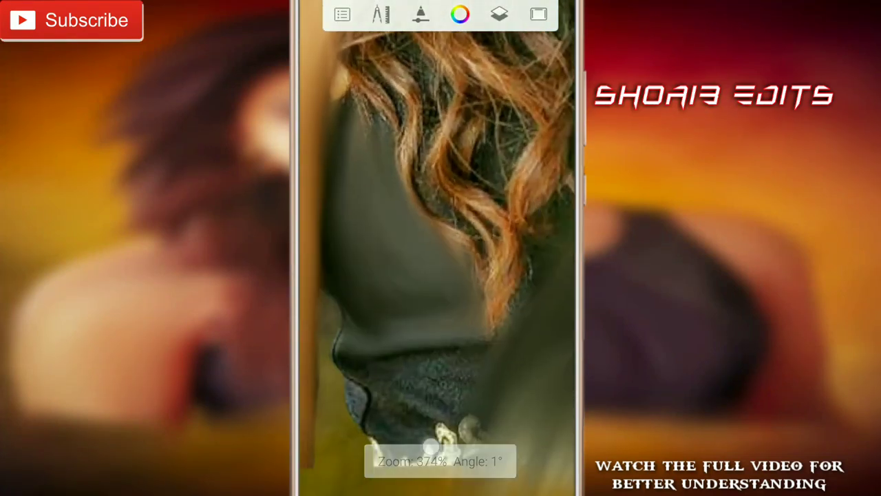
pyautogui.click(374, 368)
pyautogui.moveTo(485, 344)
pyautogui.mouseDown()
pyautogui.moveTo(491, 324)
pyautogui.moveTo(480, 410)
pyautogui.moveTo(334, 378)
pyautogui.moveTo(390, 315)
pyautogui.moveTo(389, 263)
pyautogui.moveTo(402, 364)
pyautogui.moveTo(477, 280)
pyautogui.moveTo(475, 271)
pyautogui.moveTo(493, 268)
pyautogui.mouseUp()
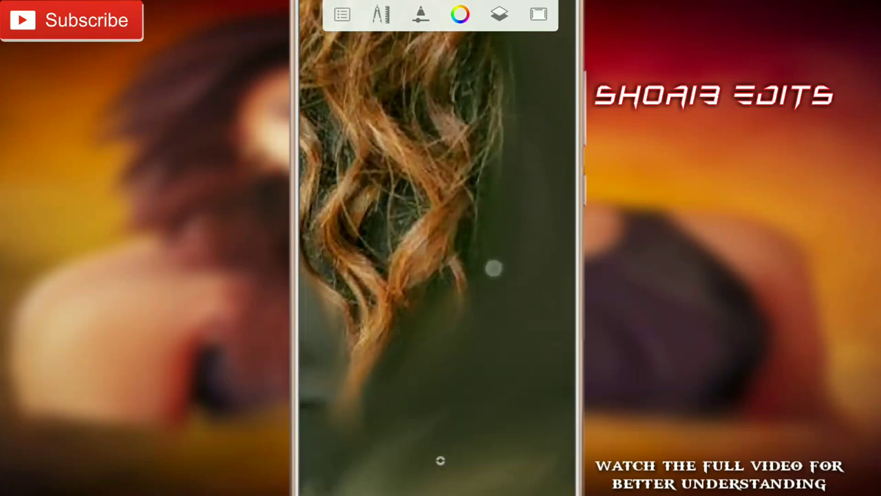
pyautogui.moveTo(487, 177)
pyautogui.mouseDown()
pyautogui.moveTo(389, 301)
pyautogui.moveTo(466, 307)
pyautogui.moveTo(531, 144)
pyautogui.moveTo(501, 260)
pyautogui.moveTo(374, 299)
pyautogui.moveTo(544, 310)
pyautogui.moveTo(526, 358)
pyautogui.mouseUp()
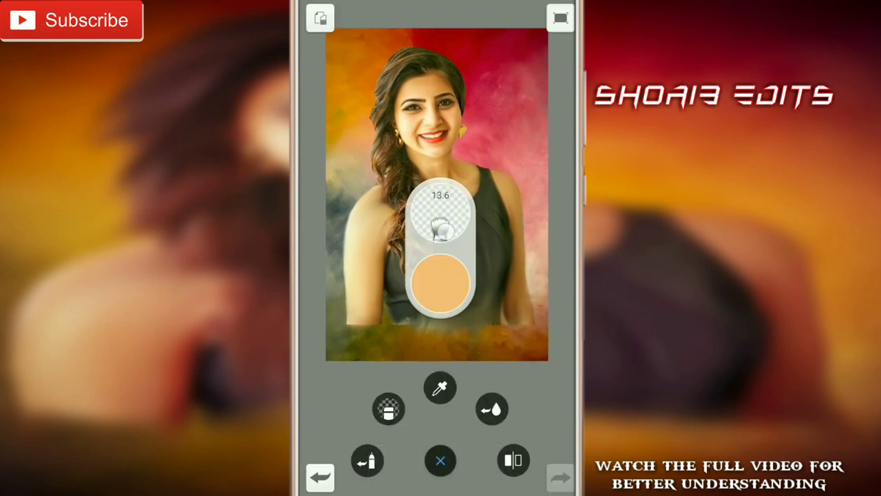
# Lower smudge flow to 8% and blend the hair outline around the top of the head.
pyautogui.moveTo(440, 227)
pyautogui.mouseDown()
pyautogui.moveTo(335, 163)
pyautogui.moveTo(358, 251)
pyautogui.moveTo(365, 189)
pyautogui.mouseUp()
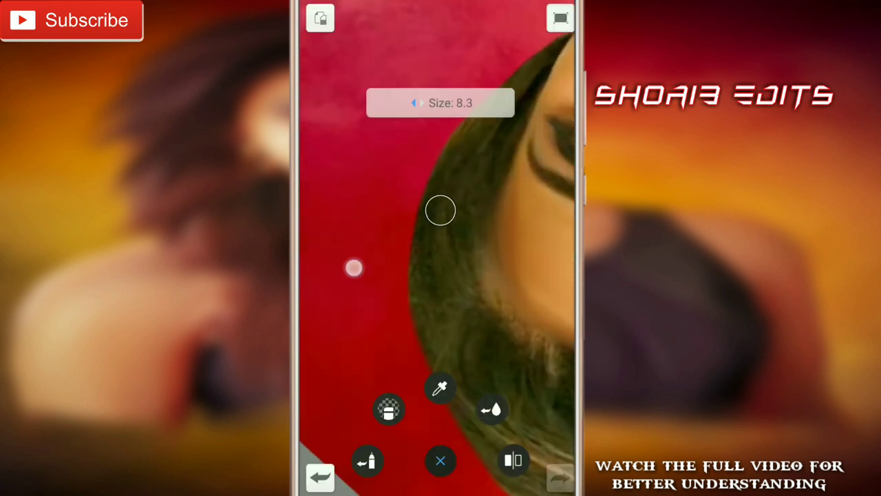
pyautogui.moveTo(354, 265)
pyautogui.mouseDown()
pyautogui.moveTo(375, 224)
pyautogui.moveTo(363, 214)
pyautogui.mouseUp()
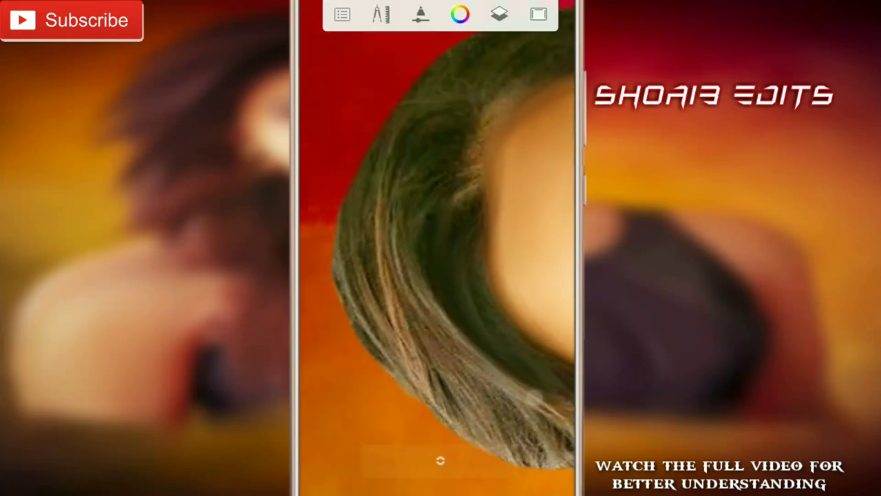
pyautogui.moveTo(395, 277); pyautogui.dragTo(346, 197)
pyautogui.moveTo(351, 280); pyautogui.dragTo(403, 413)
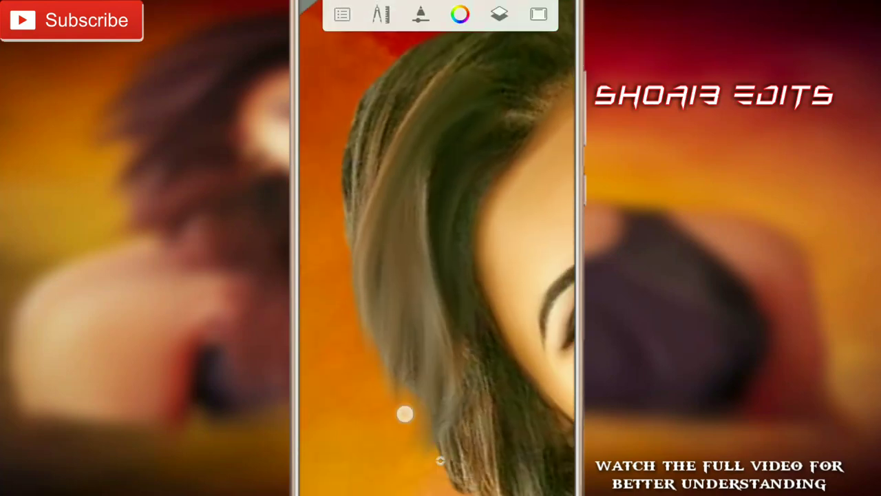
pyautogui.moveTo(362, 269)
pyautogui.mouseDown()
pyautogui.moveTo(408, 337)
pyautogui.moveTo(440, 291)
pyautogui.moveTo(452, 359)
pyautogui.mouseUp()
pyautogui.moveTo(477, 393); pyautogui.dragTo(448, 352)
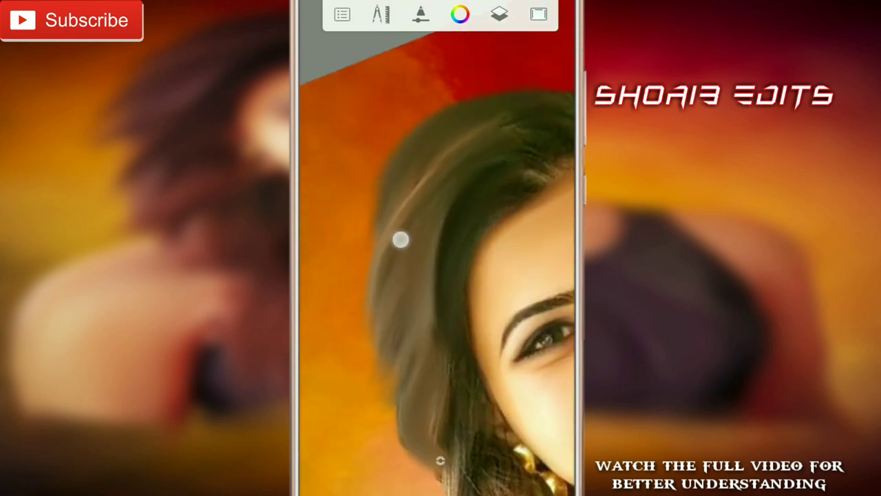
pyautogui.moveTo(400, 239); pyautogui.dragTo(351, 230)
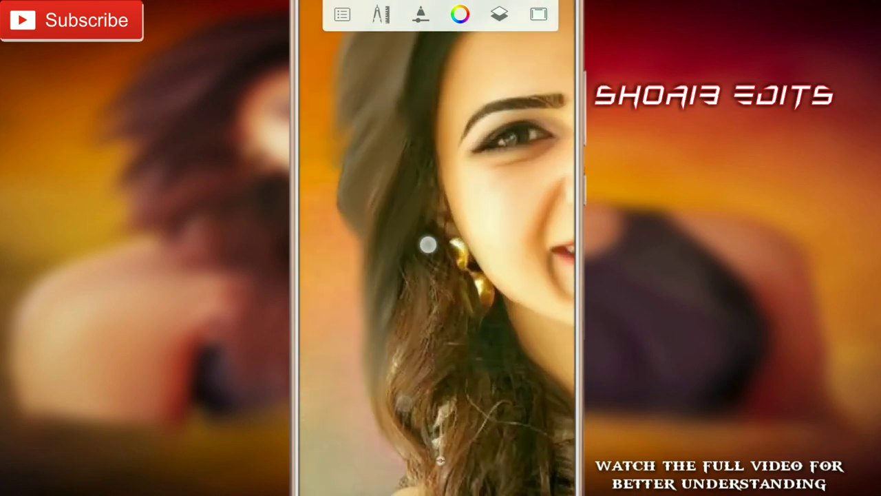
pyautogui.moveTo(476, 367); pyautogui.dragTo(357, 403)
pyautogui.moveTo(410, 198); pyautogui.dragTo(482, 305)
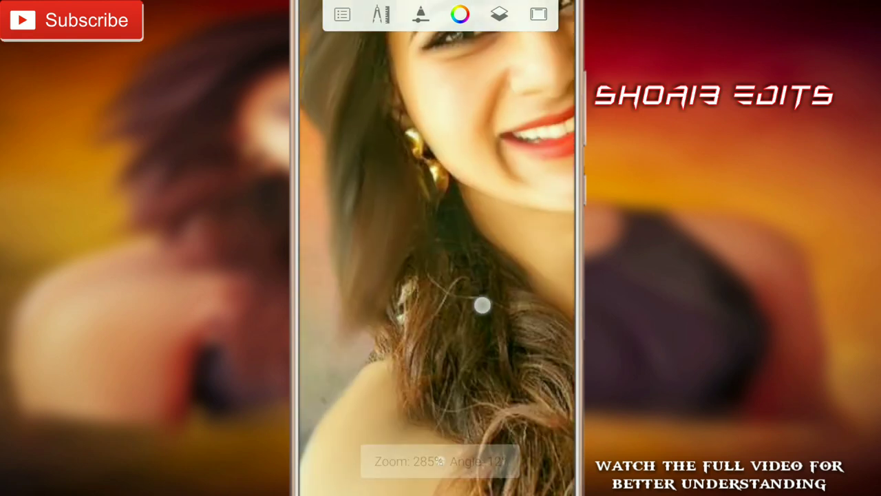
# Smudge the hair flowing past the shoulder and set the brush size to 6.8.
pyautogui.moveTo(391, 329); pyautogui.dragTo(458, 397)
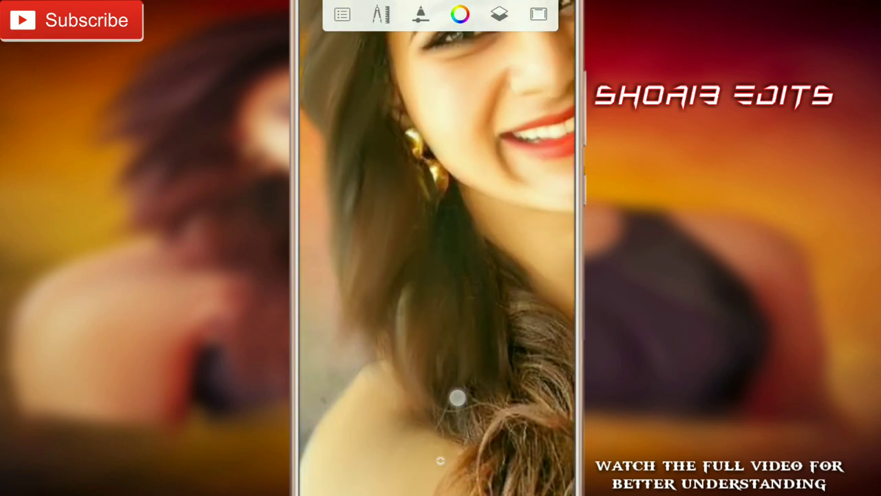
pyautogui.moveTo(413, 275); pyautogui.dragTo(498, 334)
pyautogui.moveTo(420, 260)
pyautogui.mouseDown()
pyautogui.moveTo(399, 321)
pyautogui.moveTo(422, 155)
pyautogui.mouseUp()
pyautogui.moveTo(537, 296)
pyautogui.mouseDown()
pyautogui.moveTo(434, 337)
pyautogui.moveTo(448, 453)
pyautogui.mouseUp()
pyautogui.moveTo(466, 314); pyautogui.dragTo(458, 324)
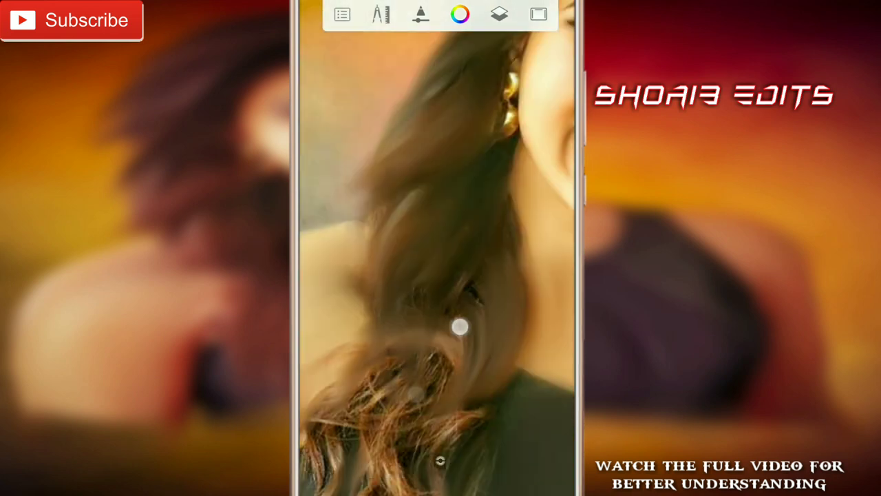
pyautogui.moveTo(396, 404); pyautogui.dragTo(477, 330)
pyautogui.click(440, 459)
pyautogui.moveTo(436, 255)
pyautogui.mouseDown()
pyautogui.moveTo(348, 271)
pyautogui.moveTo(361, 249)
pyautogui.mouseUp()
# Smudge down along the long curls in close-up.
pyautogui.moveTo(499, 321)
pyautogui.mouseDown()
pyautogui.moveTo(491, 267)
pyautogui.moveTo(515, 348)
pyautogui.mouseUp()
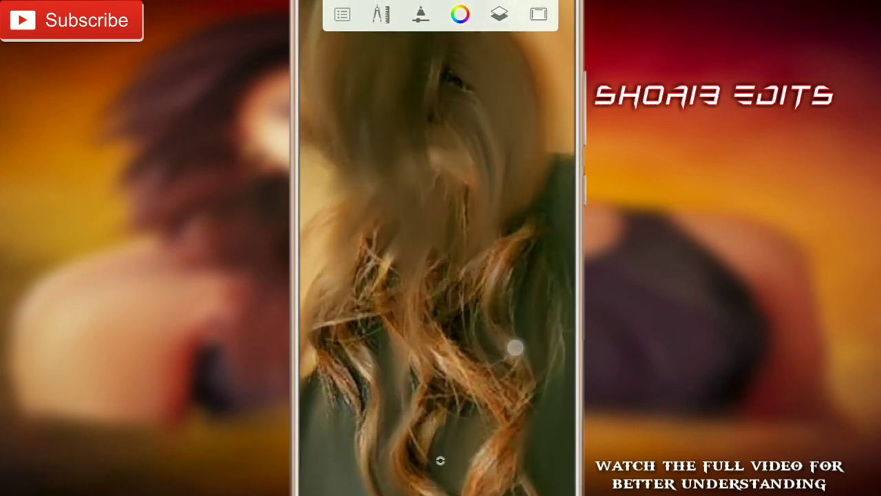
pyautogui.moveTo(507, 420)
pyautogui.mouseDown()
pyautogui.moveTo(546, 367)
pyautogui.moveTo(488, 356)
pyautogui.moveTo(512, 353)
pyautogui.mouseUp()
pyautogui.moveTo(330, 193); pyautogui.dragTo(386, 154)
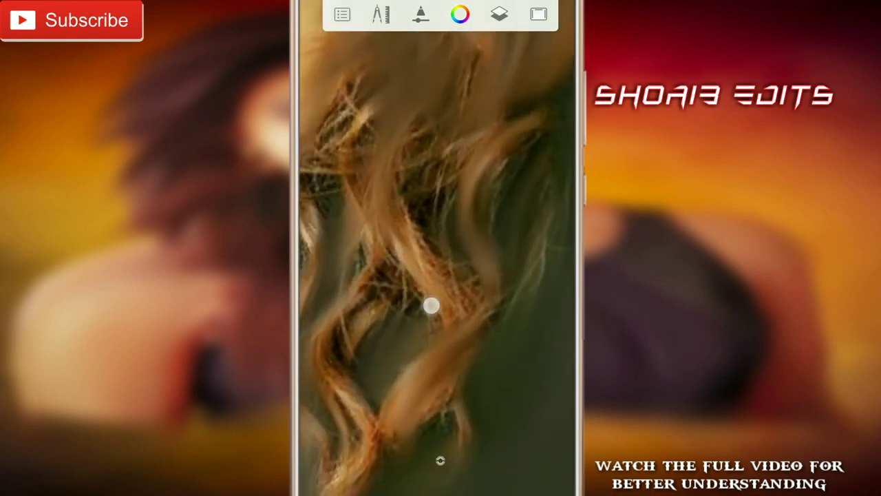
pyautogui.moveTo(451, 339)
pyautogui.mouseDown()
pyautogui.moveTo(468, 370)
pyautogui.moveTo(413, 135)
pyautogui.mouseUp()
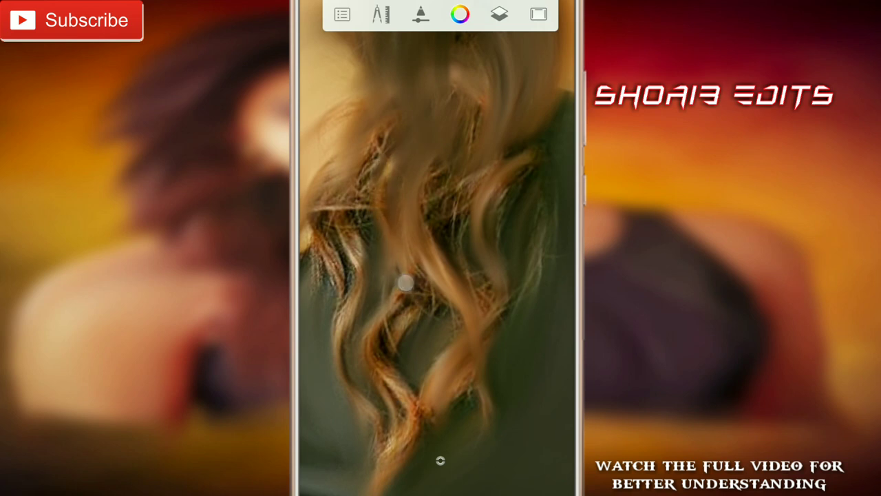
pyautogui.moveTo(406, 282); pyautogui.dragTo(411, 333)
pyautogui.moveTo(446, 362); pyautogui.dragTo(448, 413)
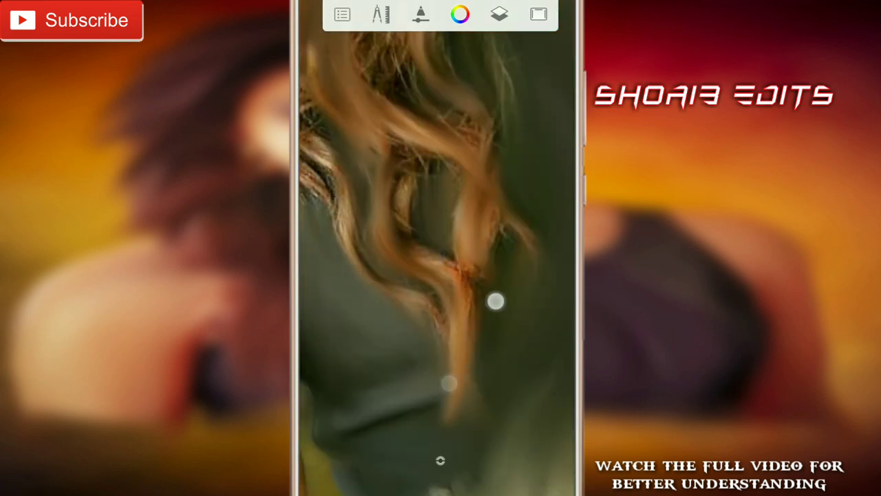
pyautogui.moveTo(448, 383)
pyautogui.mouseDown()
pyautogui.moveTo(418, 378)
pyautogui.moveTo(473, 338)
pyautogui.moveTo(406, 354)
pyautogui.moveTo(448, 274)
pyautogui.moveTo(426, 276)
pyautogui.mouseUp()
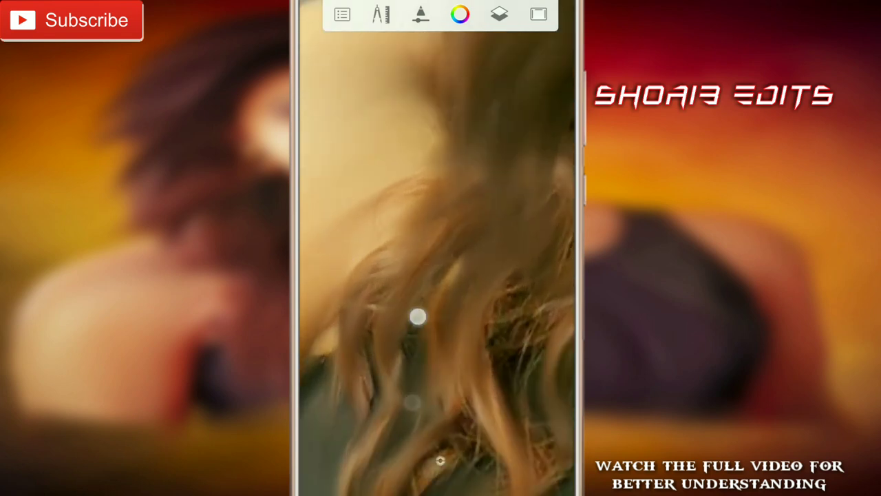
pyautogui.moveTo(481, 348); pyautogui.dragTo(409, 333)
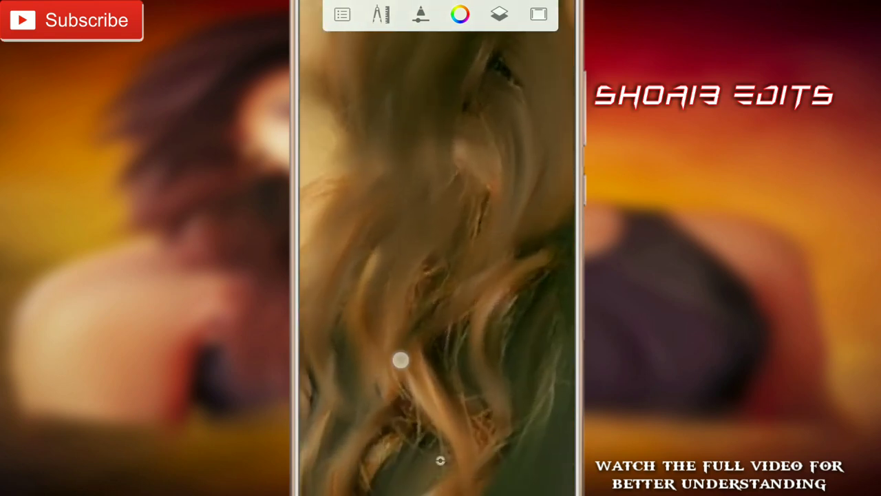
# Blend the hair edge into the red background, then view the whole portrait.
pyautogui.moveTo(454, 226)
pyautogui.mouseDown()
pyautogui.moveTo(440, 276)
pyautogui.moveTo(377, 241)
pyautogui.moveTo(350, 288)
pyautogui.moveTo(346, 250)
pyautogui.moveTo(474, 335)
pyautogui.moveTo(448, 337)
pyautogui.moveTo(503, 399)
pyautogui.mouseUp()
pyautogui.click(440, 283)
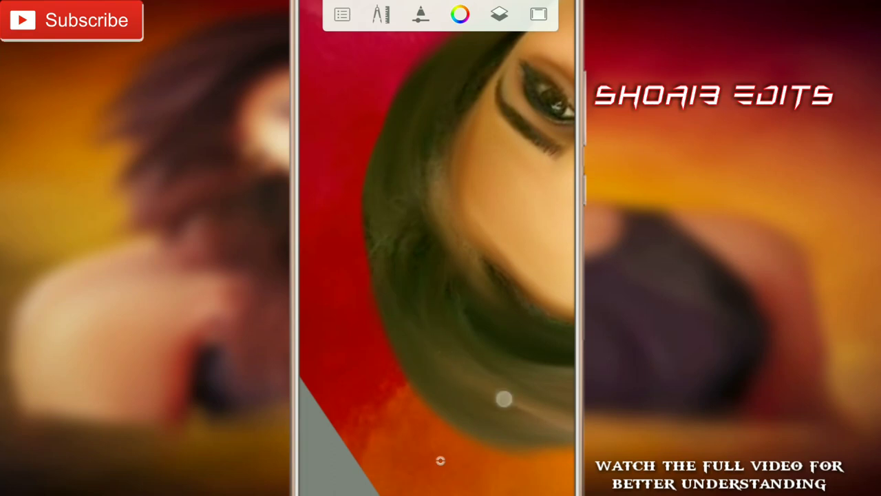
pyautogui.moveTo(402, 325)
pyautogui.mouseDown()
pyautogui.moveTo(448, 309)
pyautogui.moveTo(496, 368)
pyautogui.moveTo(532, 343)
pyautogui.moveTo(324, 177)
pyautogui.mouseUp()
pyautogui.moveTo(374, 407)
pyautogui.mouseDown()
pyautogui.moveTo(473, 322)
pyautogui.moveTo(517, 399)
pyautogui.moveTo(517, 382)
pyautogui.mouseUp()
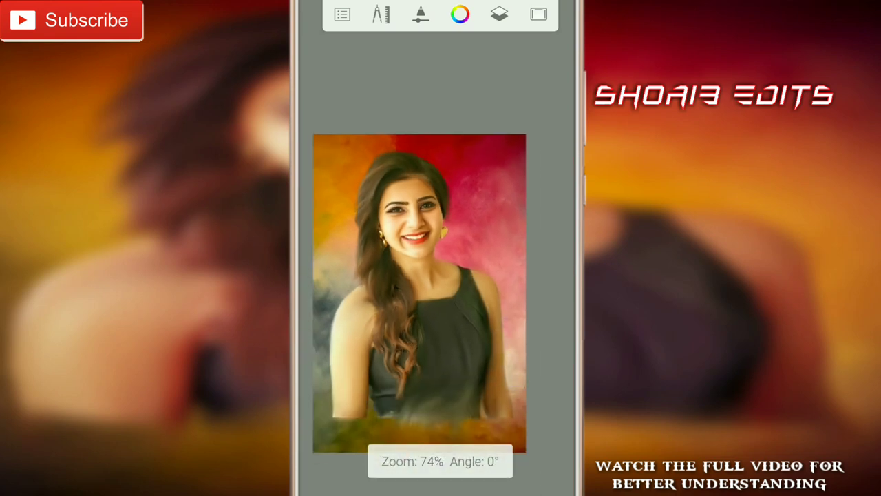
# Pick the Smudge Round Bristle Brush from the Brush Library and close the library.
pyautogui.click(440, 457)
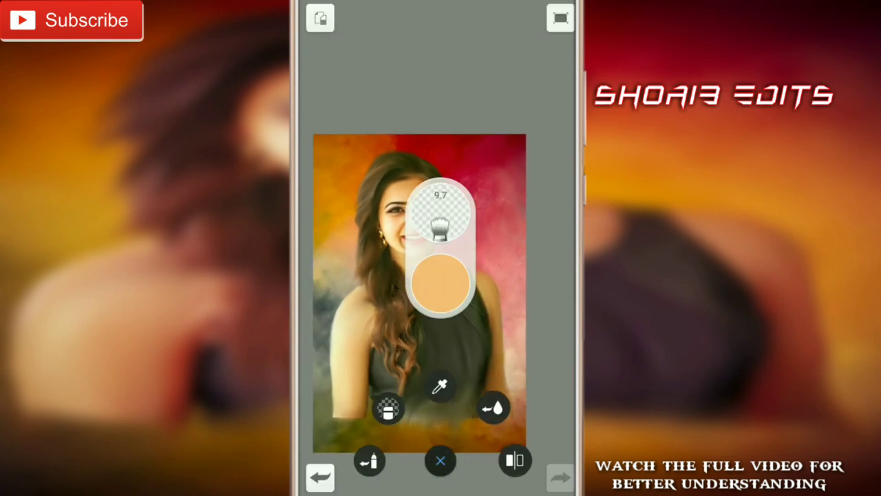
pyautogui.click(440, 213)
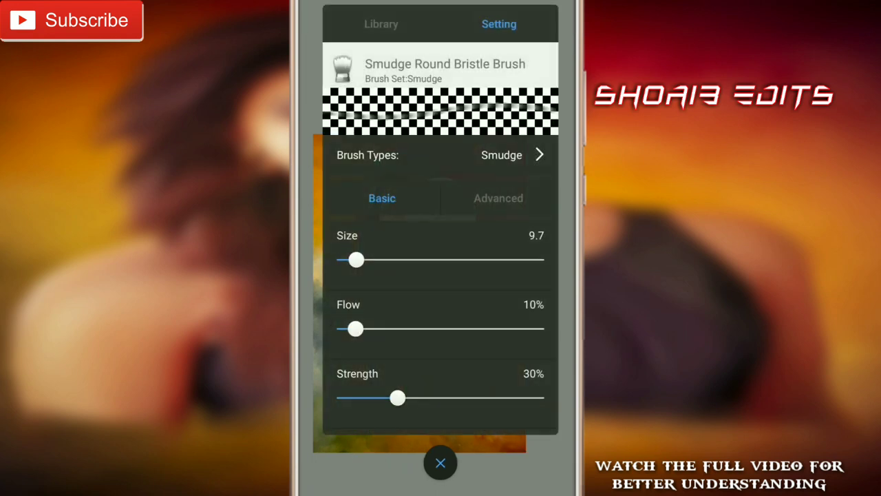
pyautogui.click(387, 23)
pyautogui.moveTo(491, 321); pyautogui.dragTo(496, 347)
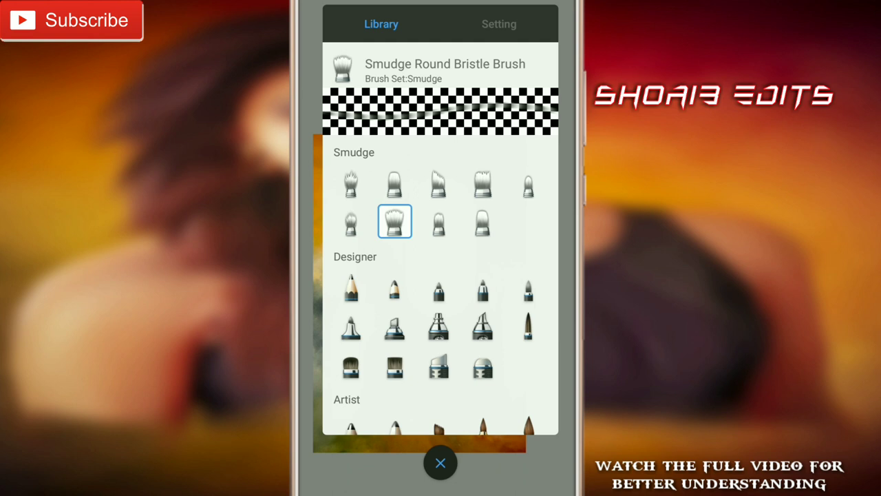
pyautogui.click(351, 183)
pyautogui.click(441, 462)
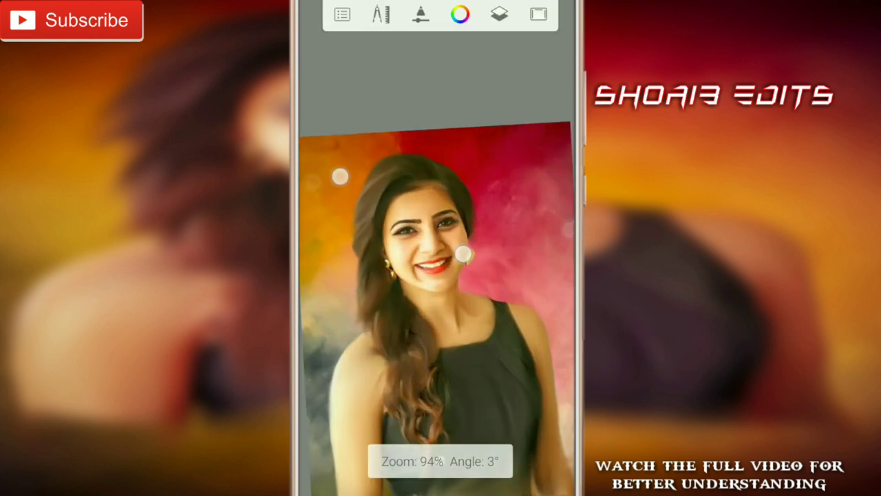
pyautogui.scroll(5, 427, 289)
# Lower the brush flow and zoom in on the face and eyebrow.
pyautogui.moveTo(441, 248); pyautogui.dragTo(448, 182)
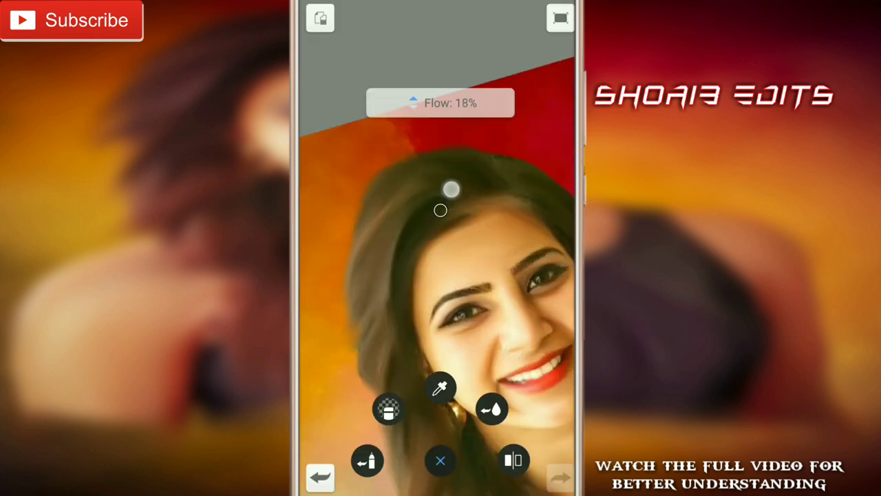
pyautogui.scroll(5, 441, 234)
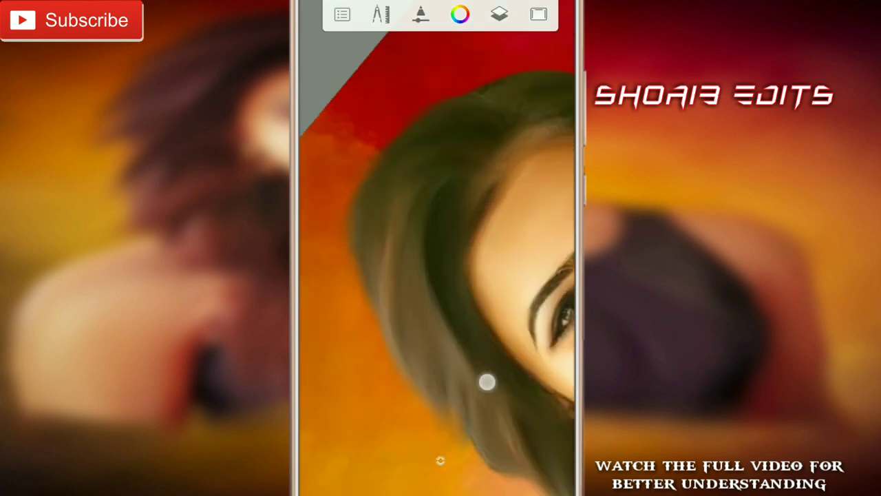
pyautogui.scroll(3, 430, 325)
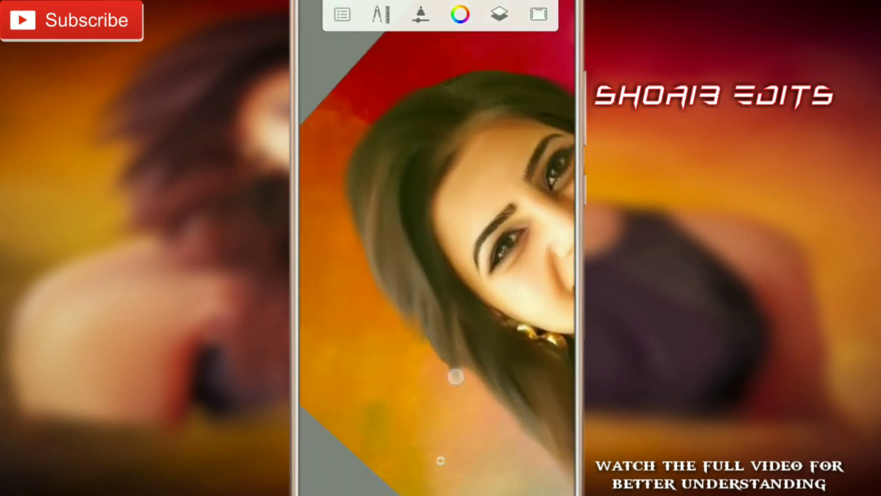
pyautogui.scroll(3, 441, 276)
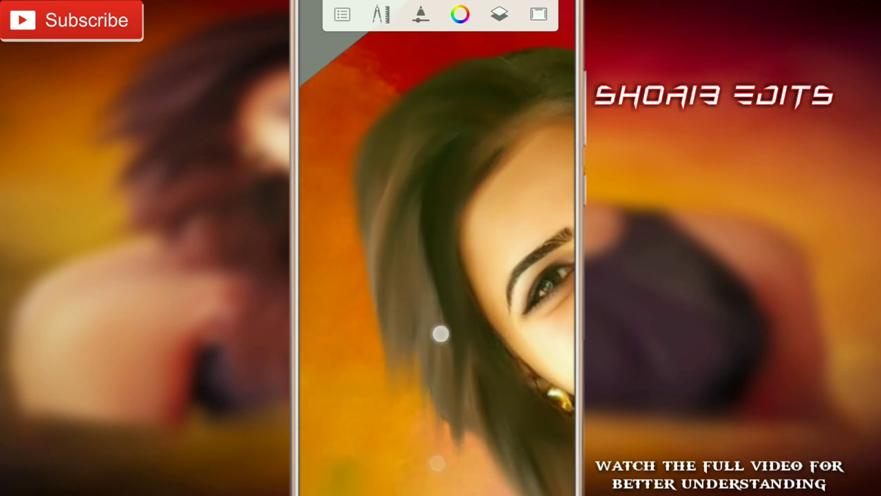
pyautogui.scroll(2, 398, 254)
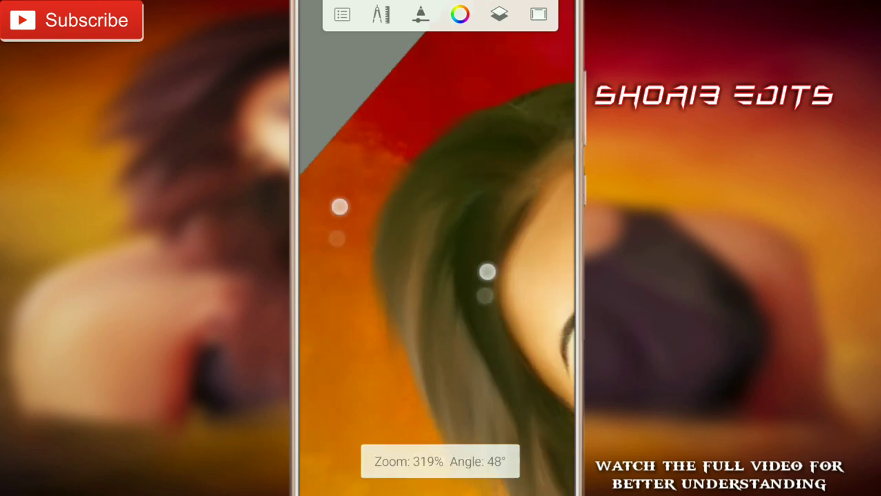
pyautogui.scroll(2, 413, 275)
pyautogui.moveTo(387, 378); pyautogui.dragTo(442, 391)
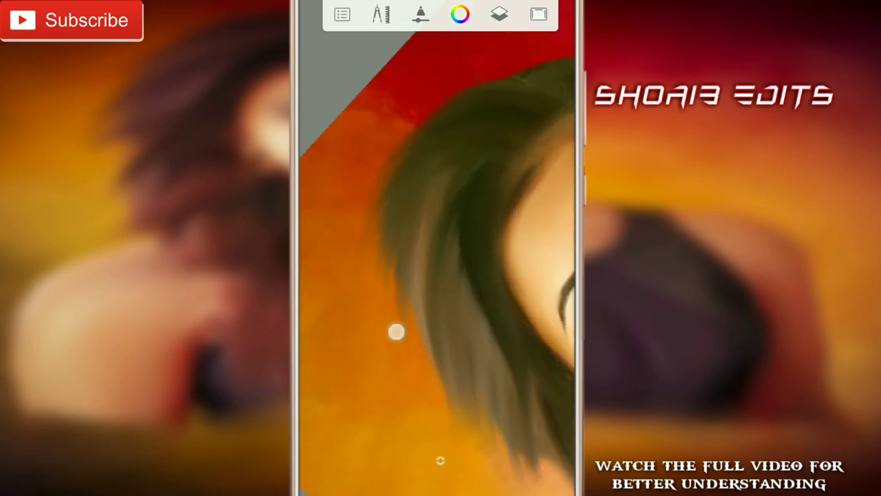
pyautogui.scroll(-2, 423, 300)
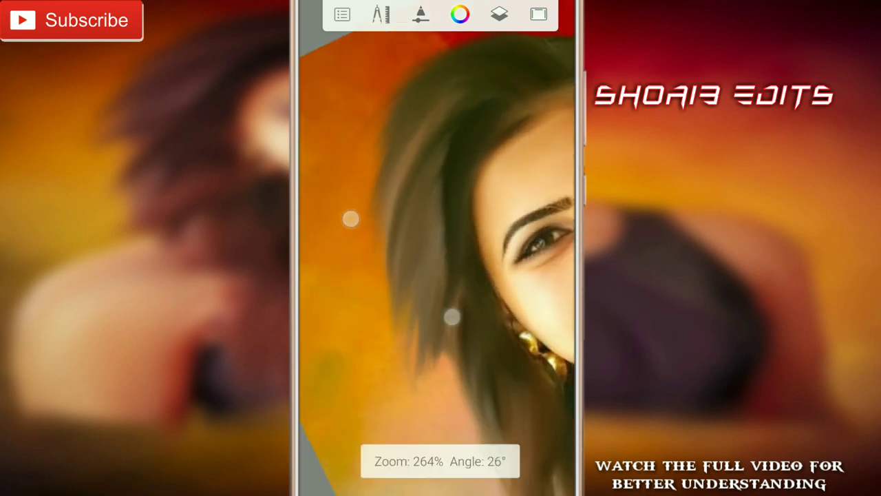
# Smudge the long hair strands below the earring, over the shoulder and dress.
pyautogui.moveTo(478, 338); pyautogui.dragTo(489, 421)
pyautogui.moveTo(439, 342); pyautogui.dragTo(472, 376)
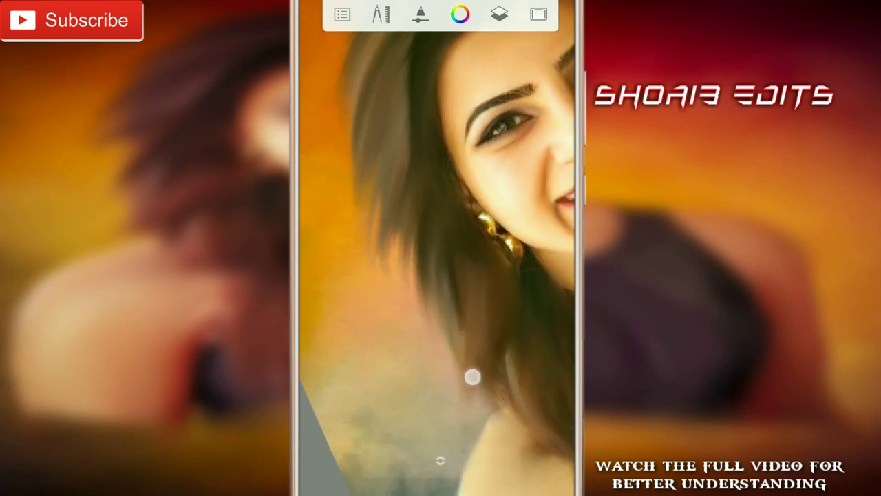
pyautogui.moveTo(432, 240); pyautogui.dragTo(433, 293)
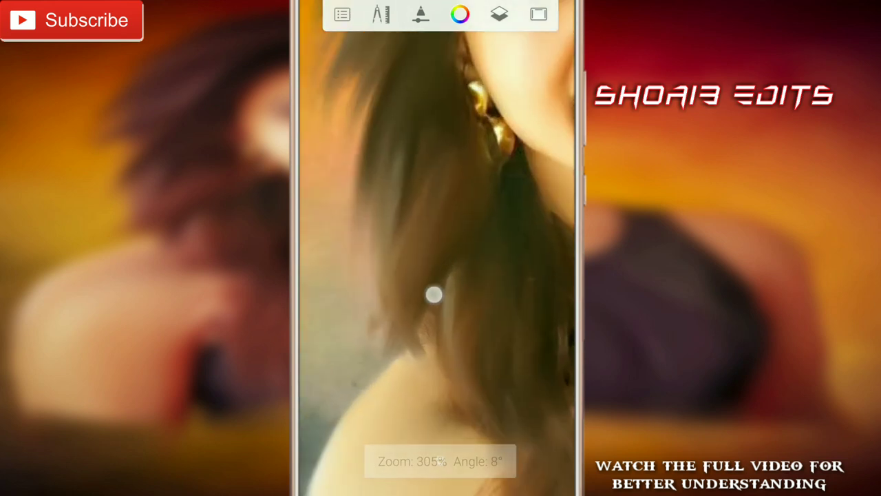
pyautogui.moveTo(427, 404); pyautogui.dragTo(441, 218)
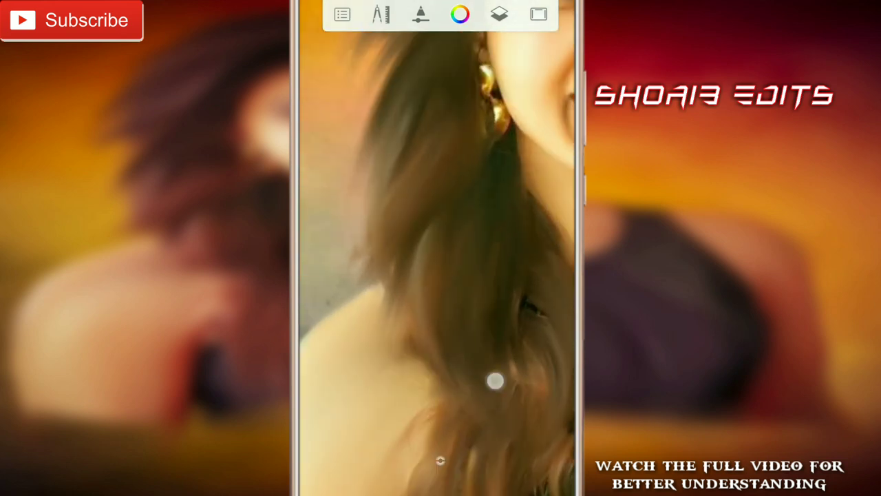
pyautogui.moveTo(495, 380); pyautogui.dragTo(535, 373)
pyautogui.moveTo(551, 314); pyautogui.dragTo(518, 259)
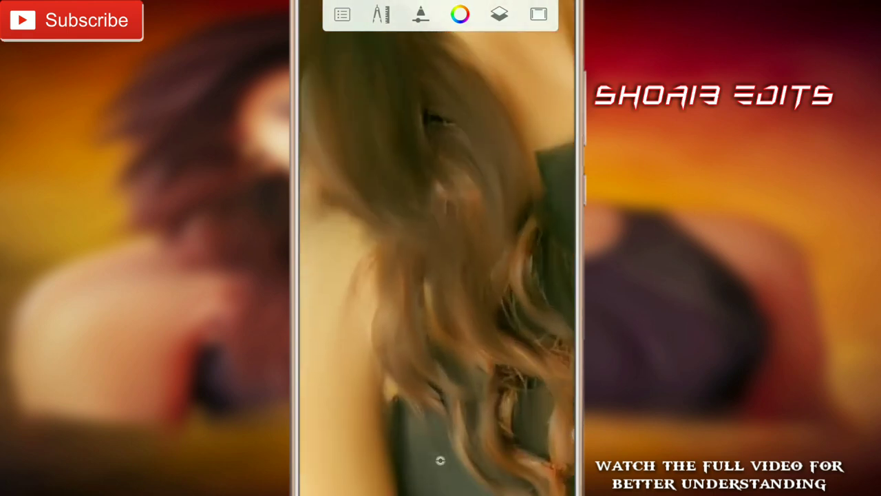
pyautogui.moveTo(468, 413)
pyautogui.mouseDown()
pyautogui.moveTo(468, 385)
pyautogui.moveTo(502, 320)
pyautogui.moveTo(512, 451)
pyautogui.moveTo(475, 399)
pyautogui.mouseUp()
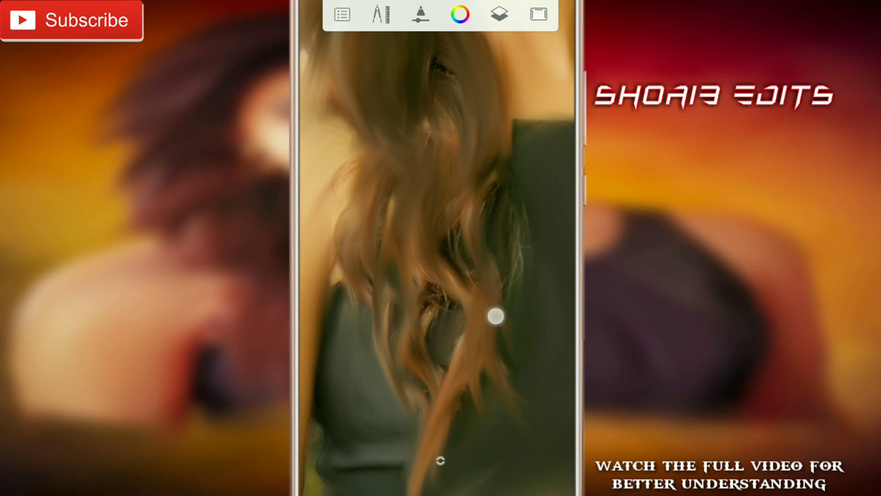
pyautogui.moveTo(496, 316)
pyautogui.mouseDown()
pyautogui.moveTo(530, 262)
pyautogui.moveTo(395, 365)
pyautogui.mouseUp()
# Blend the hair ends and crown edge against the red background, then lower flow further.
pyautogui.moveTo(399, 271)
pyautogui.mouseDown()
pyautogui.moveTo(360, 248)
pyautogui.moveTo(388, 289)
pyautogui.moveTo(352, 250)
pyautogui.mouseUp()
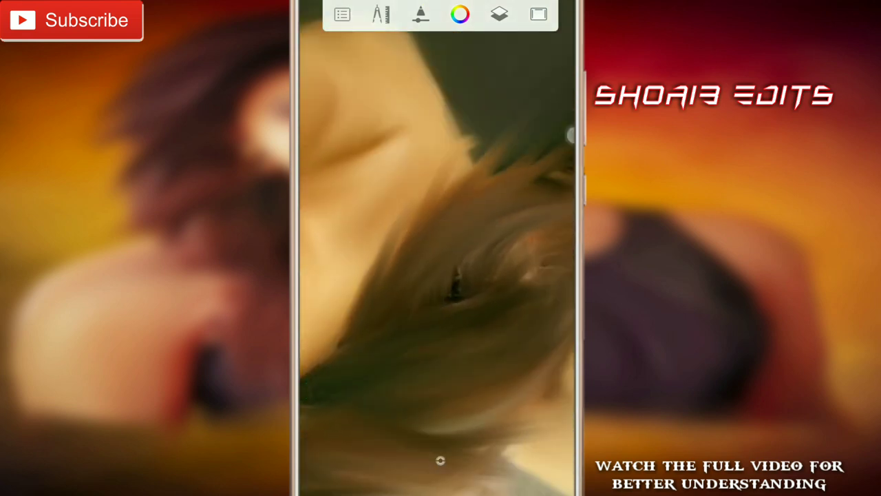
pyautogui.moveTo(413, 289)
pyautogui.mouseDown()
pyautogui.moveTo(431, 238)
pyautogui.moveTo(381, 246)
pyautogui.moveTo(434, 289)
pyautogui.moveTo(342, 210)
pyautogui.moveTo(337, 273)
pyautogui.mouseUp()
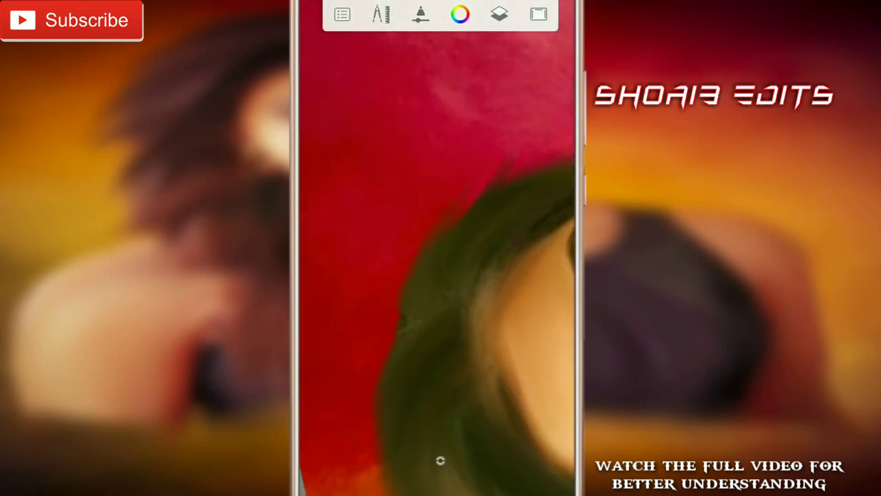
pyautogui.moveTo(510, 113); pyautogui.dragTo(450, 275)
pyautogui.moveTo(441, 458); pyautogui.dragTo(399, 307)
pyautogui.moveTo(502, 248); pyautogui.dragTo(502, 198)
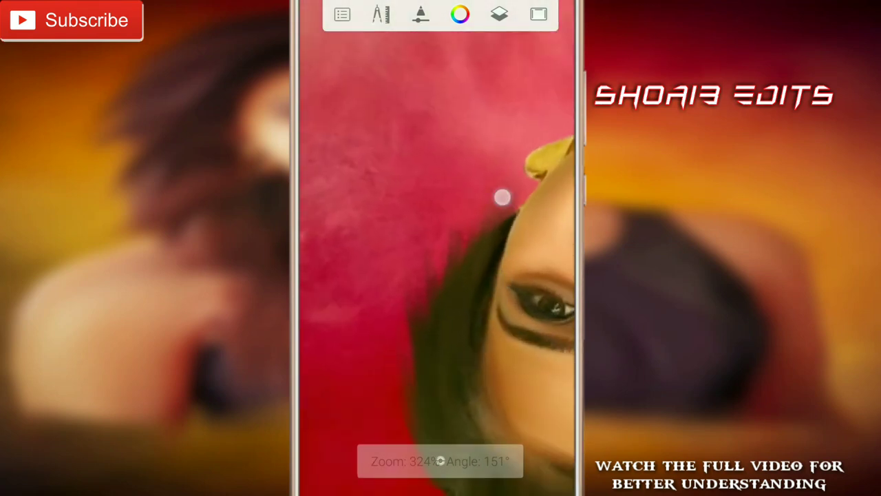
pyautogui.moveTo(453, 291)
pyautogui.mouseDown()
pyautogui.moveTo(358, 200)
pyautogui.moveTo(346, 209)
pyautogui.mouseUp()
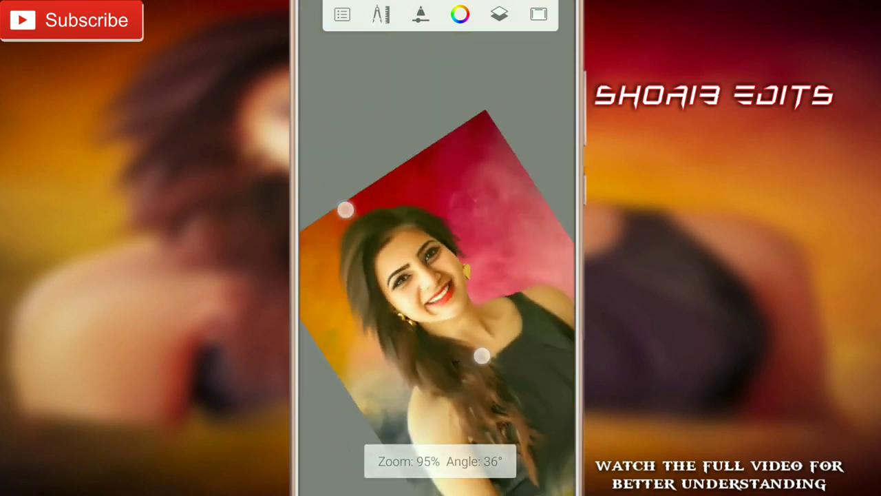
pyautogui.click(441, 275)
pyautogui.moveTo(441, 282); pyautogui.dragTo(439, 255)
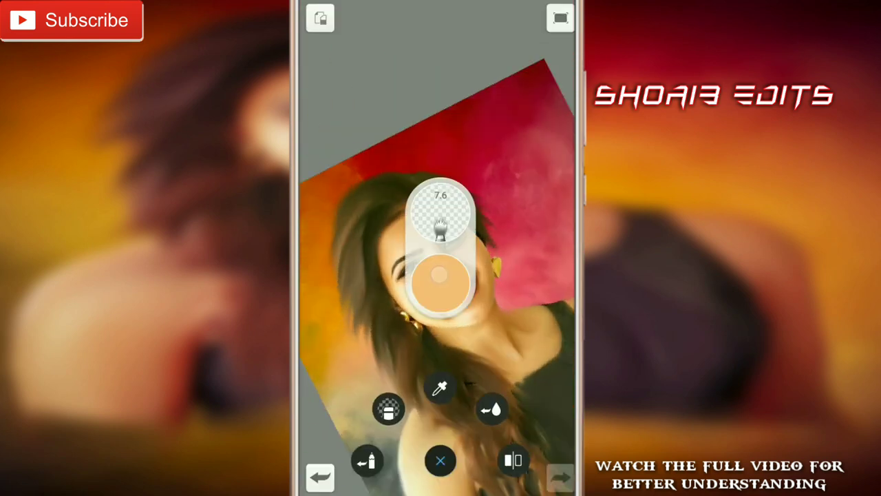
# Smudge the skin below the hairline near the earring and neck, then shrink the brush to 5.2.
pyautogui.moveTo(358, 207)
pyautogui.mouseDown()
pyautogui.moveTo(327, 193)
pyautogui.moveTo(334, 226)
pyautogui.moveTo(380, 252)
pyautogui.moveTo(383, 213)
pyautogui.moveTo(362, 230)
pyautogui.moveTo(352, 219)
pyautogui.mouseUp()
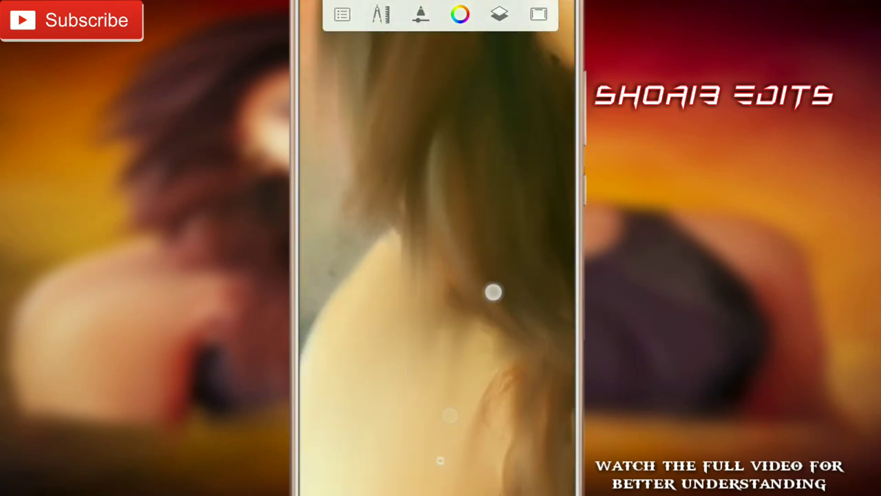
pyautogui.moveTo(462, 418)
pyautogui.mouseDown()
pyautogui.moveTo(508, 310)
pyautogui.moveTo(468, 334)
pyautogui.moveTo(509, 418)
pyautogui.moveTo(495, 205)
pyautogui.moveTo(468, 279)
pyautogui.mouseUp()
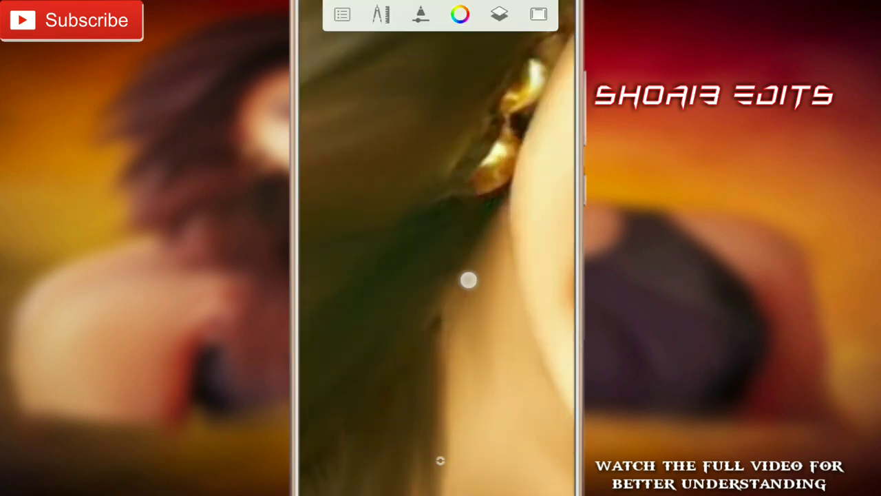
pyautogui.moveTo(503, 219)
pyautogui.mouseDown()
pyautogui.moveTo(356, 191)
pyautogui.moveTo(356, 230)
pyautogui.moveTo(332, 202)
pyautogui.moveTo(372, 272)
pyautogui.mouseUp()
pyautogui.click(441, 460)
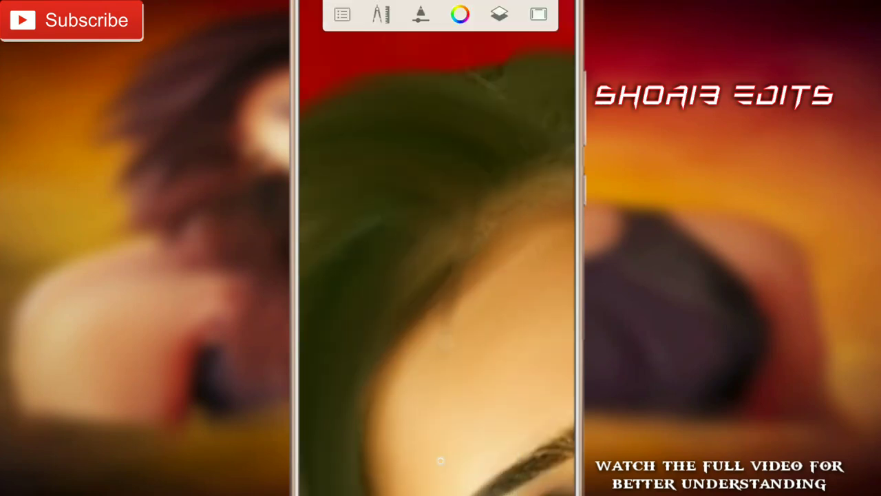
pyautogui.moveTo(397, 418); pyautogui.dragTo(492, 273)
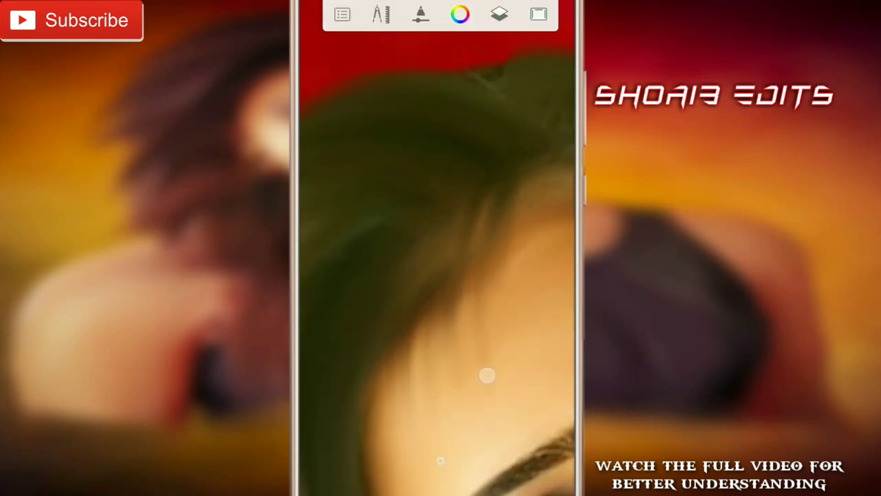
pyautogui.moveTo(499, 179); pyautogui.dragTo(404, 392)
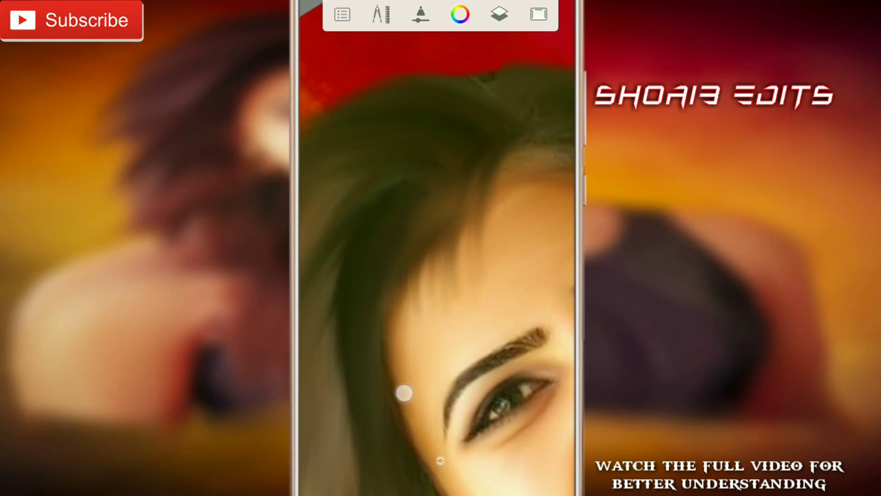
pyautogui.moveTo(543, 293); pyautogui.dragTo(521, 362)
pyautogui.click(440, 460)
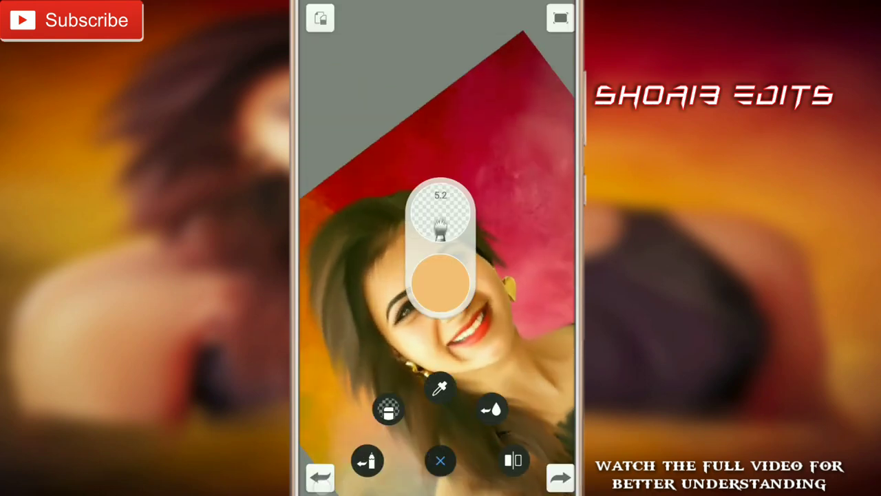
# Smudge the hair edge into the red background beside the forehead.
pyautogui.click(441, 459)
pyautogui.moveTo(535, 391); pyautogui.dragTo(405, 336)
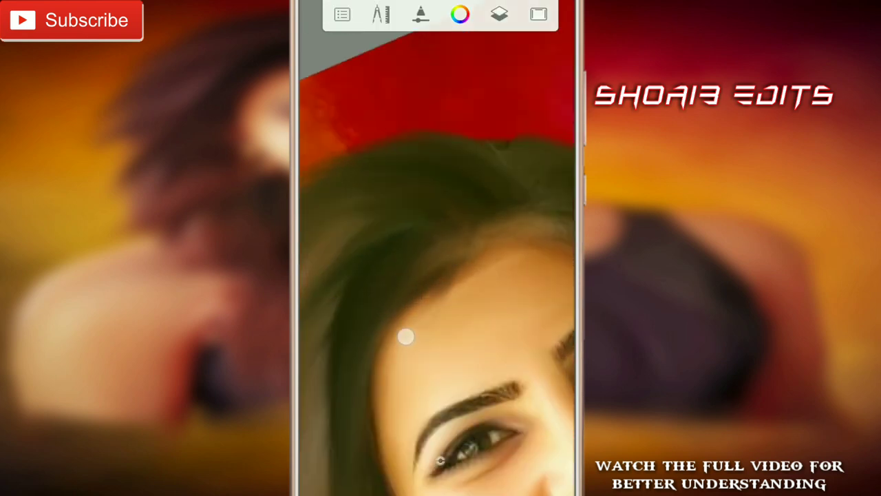
pyautogui.moveTo(431, 253); pyautogui.dragTo(326, 278)
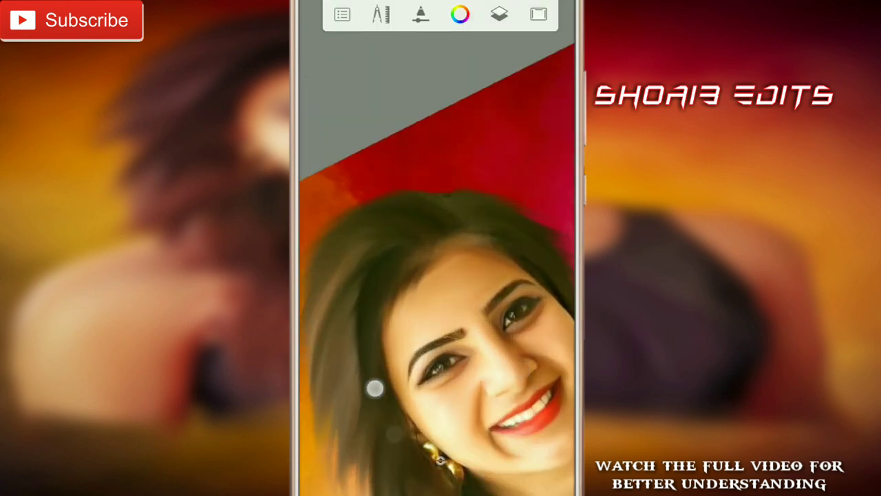
pyautogui.moveTo(373, 387)
pyautogui.mouseDown()
pyautogui.moveTo(490, 324)
pyautogui.moveTo(534, 354)
pyautogui.mouseUp()
pyautogui.moveTo(491, 253)
pyautogui.mouseDown()
pyautogui.moveTo(543, 317)
pyautogui.moveTo(527, 208)
pyautogui.moveTo(480, 244)
pyautogui.moveTo(484, 340)
pyautogui.moveTo(448, 299)
pyautogui.moveTo(457, 342)
pyautogui.mouseUp()
pyautogui.moveTo(513, 335); pyautogui.dragTo(529, 207)
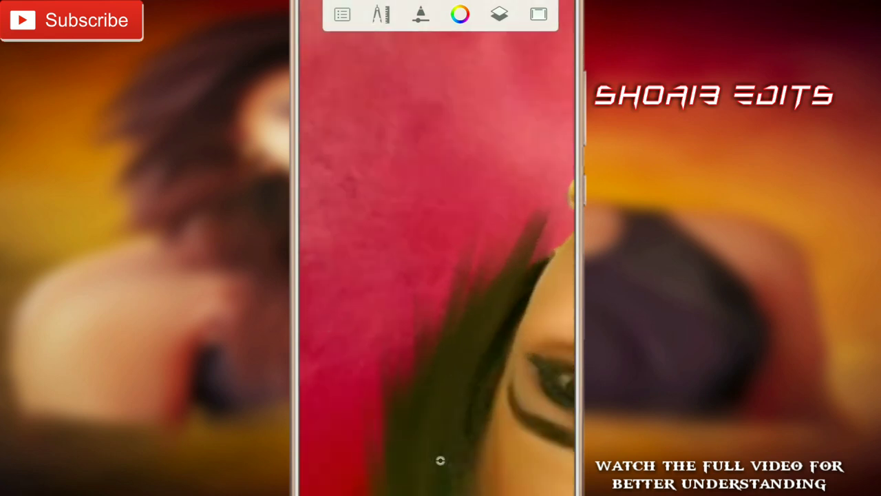
pyautogui.moveTo(440, 459)
pyautogui.mouseDown()
pyautogui.moveTo(560, 391)
pyautogui.moveTo(521, 406)
pyautogui.moveTo(523, 419)
pyautogui.moveTo(536, 360)
pyautogui.mouseUp()
# Enlarge the smudge brush and blend the long hair ends over the dark dress.
pyautogui.click(440, 459)
pyautogui.moveTo(441, 207)
pyautogui.mouseDown()
pyautogui.moveTo(544, 236)
pyautogui.moveTo(521, 228)
pyautogui.mouseUp()
pyautogui.click(443, 207)
pyautogui.moveTo(443, 206)
pyautogui.mouseDown()
pyautogui.moveTo(454, 417)
pyautogui.moveTo(431, 326)
pyautogui.moveTo(470, 205)
pyautogui.mouseUp()
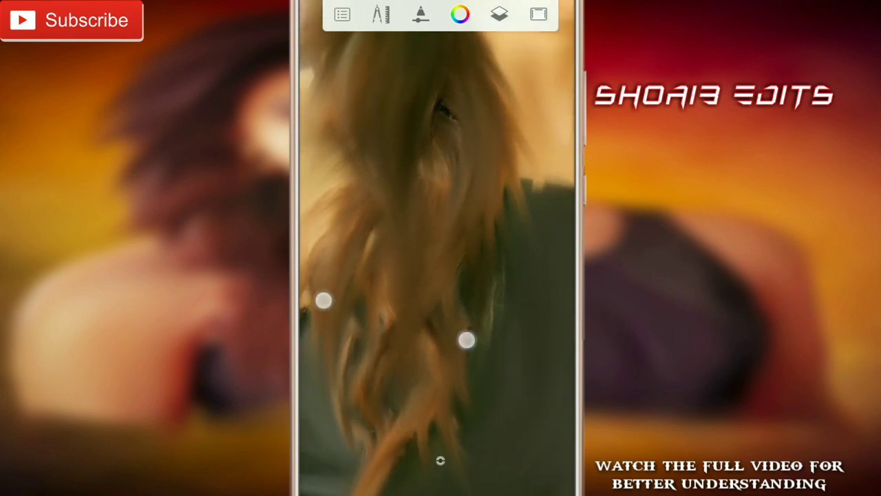
pyautogui.moveTo(466, 338)
pyautogui.mouseDown()
pyautogui.moveTo(425, 204)
pyautogui.moveTo(440, 172)
pyautogui.mouseUp()
pyautogui.moveTo(411, 435)
pyautogui.mouseDown()
pyautogui.moveTo(470, 403)
pyautogui.moveTo(466, 420)
pyautogui.moveTo(478, 303)
pyautogui.moveTo(367, 269)
pyautogui.mouseUp()
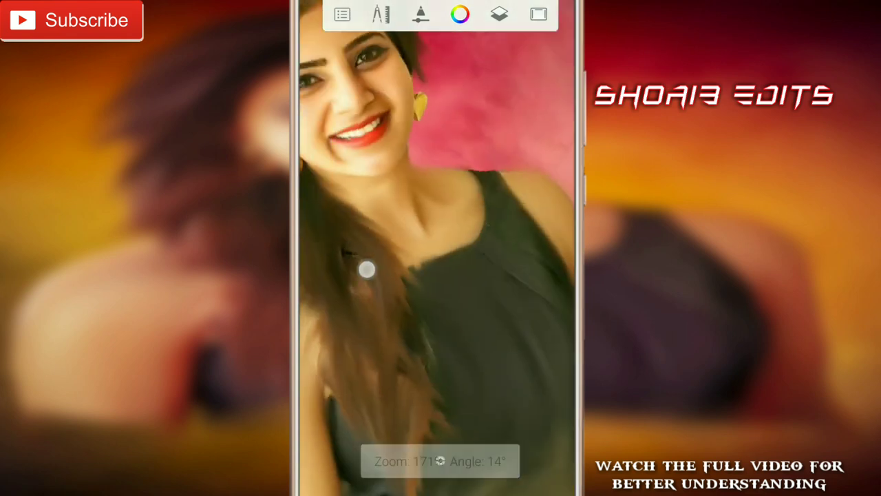
pyautogui.moveTo(450, 374)
pyautogui.mouseDown()
pyautogui.moveTo(449, 330)
pyautogui.moveTo(478, 367)
pyautogui.moveTo(397, 406)
pyautogui.moveTo(533, 362)
pyautogui.moveTo(543, 380)
pyautogui.moveTo(523, 369)
pyautogui.moveTo(552, 369)
pyautogui.mouseUp()
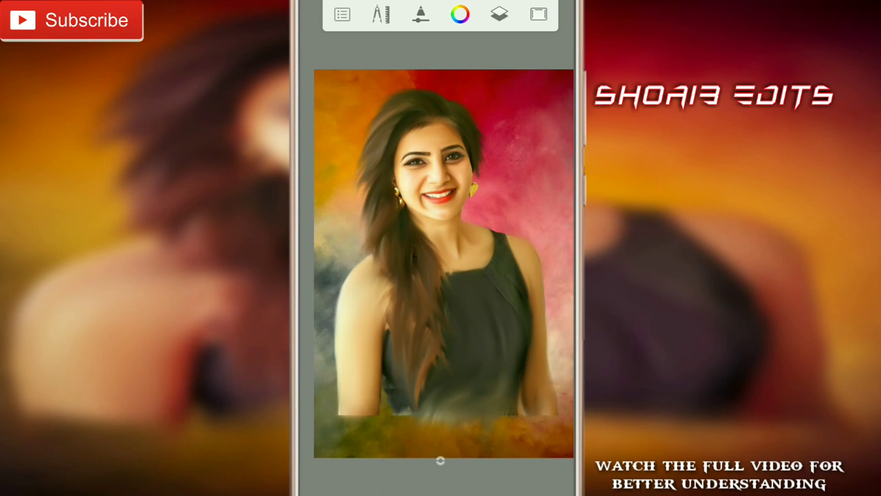
# Import the yellow glow image from the Download folder and scale it to about 304%.
pyautogui.click(381, 14)
pyautogui.click(439, 169)
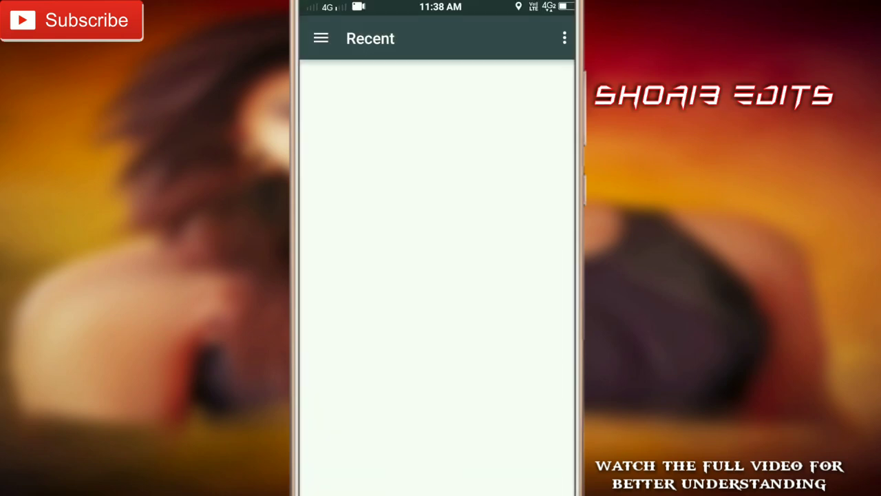
pyautogui.click(315, 43)
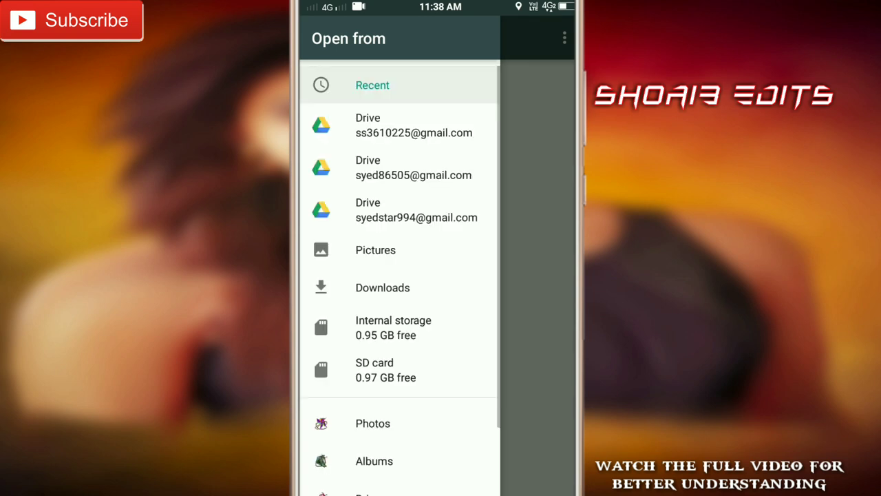
pyautogui.click(375, 459)
pyautogui.click(440, 298)
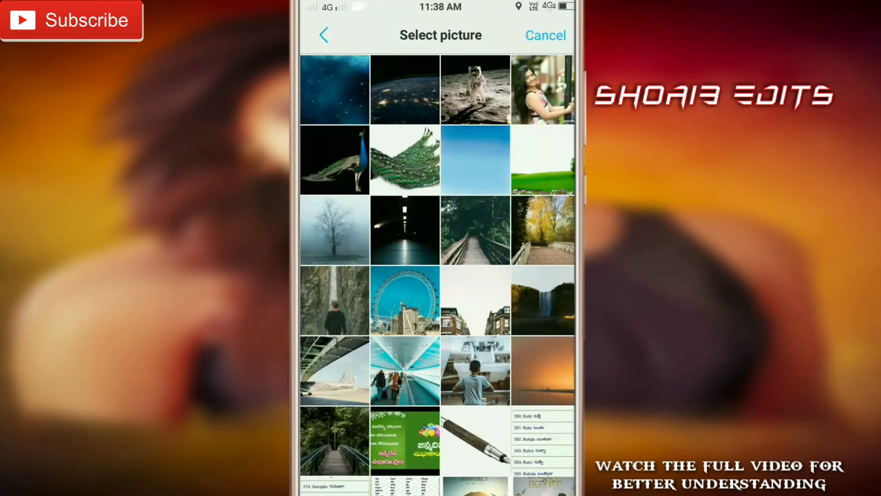
pyautogui.scroll(-10, 441, 275)
pyautogui.click(475, 324)
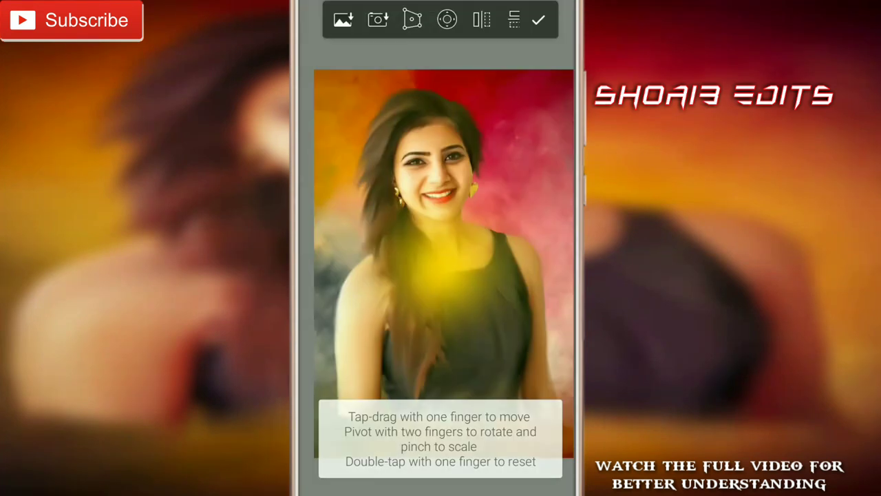
pyautogui.moveTo(348, 124)
pyautogui.mouseDown()
pyautogui.moveTo(363, 81)
pyautogui.moveTo(356, 152)
pyautogui.mouseUp()
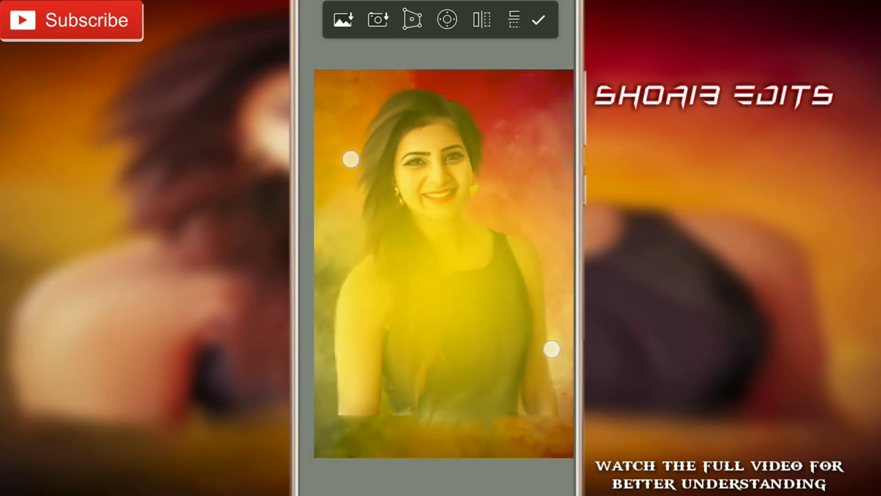
pyautogui.click(549, 7)
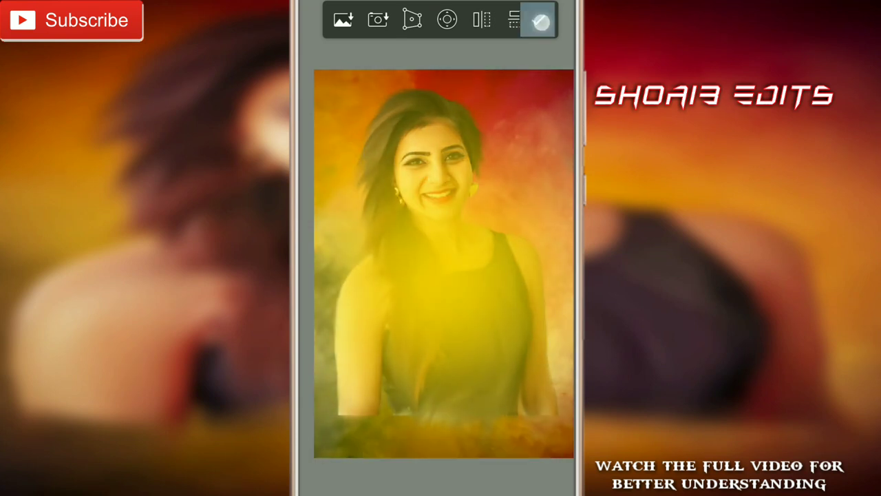
# Move the yellow glow layer below the portrait layer.
pyautogui.click(498, 17)
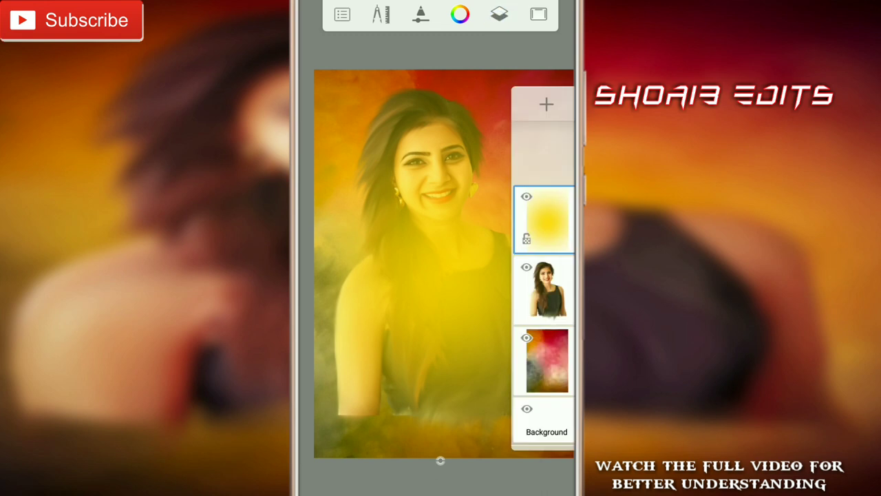
pyautogui.moveTo(547, 219); pyautogui.dragTo(547, 289)
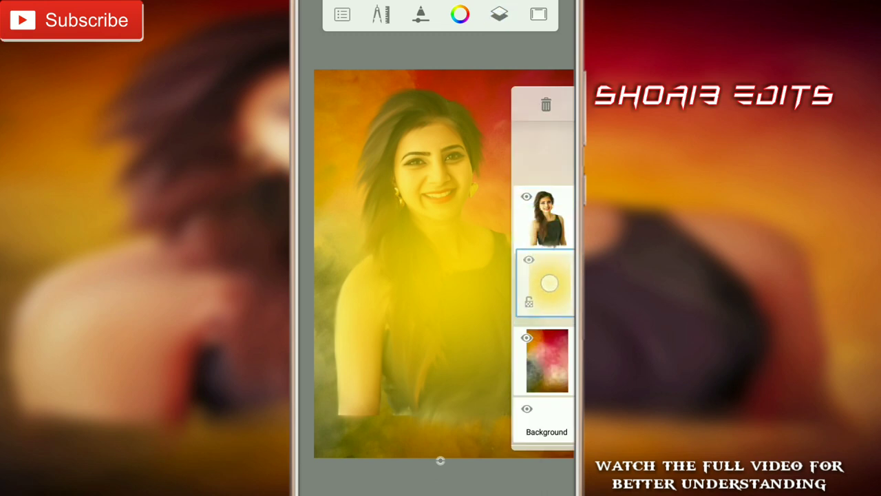
pyautogui.click(413, 275)
pyautogui.scroll(1, 440, 275)
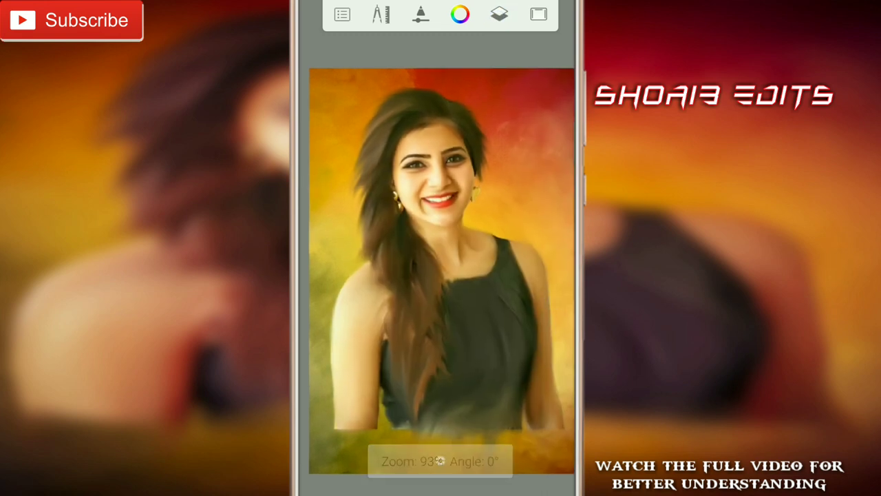
pyautogui.click(440, 460)
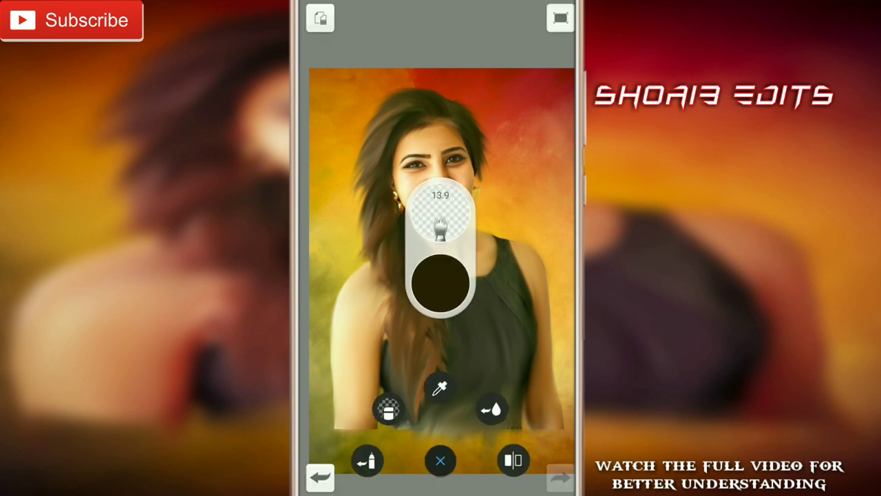
# Sample a brush colour from the portrait with the eyedropper.
pyautogui.click(441, 281)
pyautogui.click(516, 69)
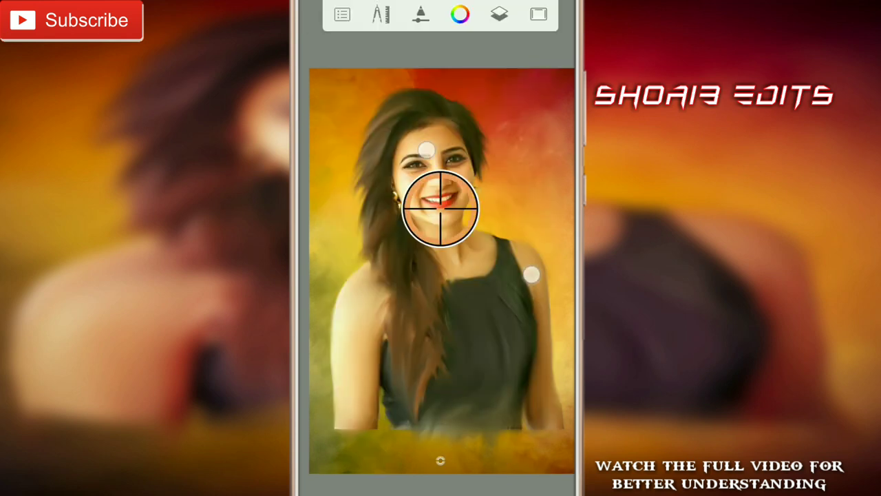
pyautogui.moveTo(436, 208); pyautogui.dragTo(457, 172)
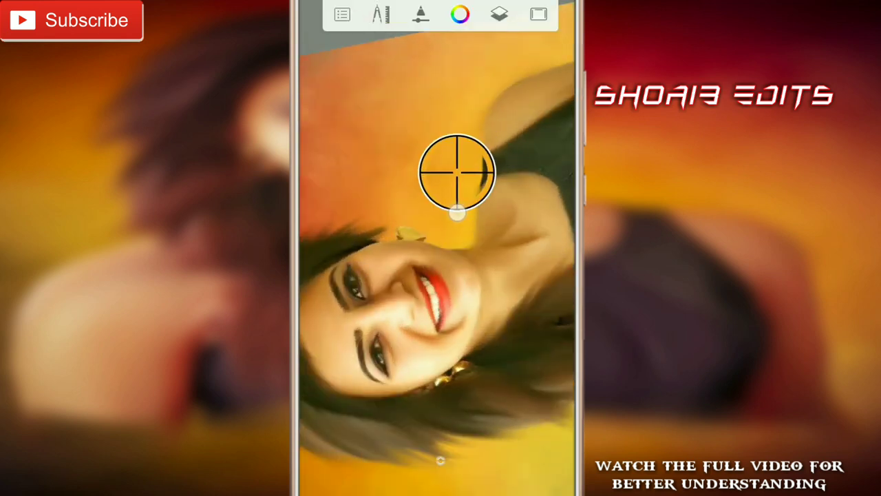
pyautogui.moveTo(555, 296); pyautogui.dragTo(502, 348)
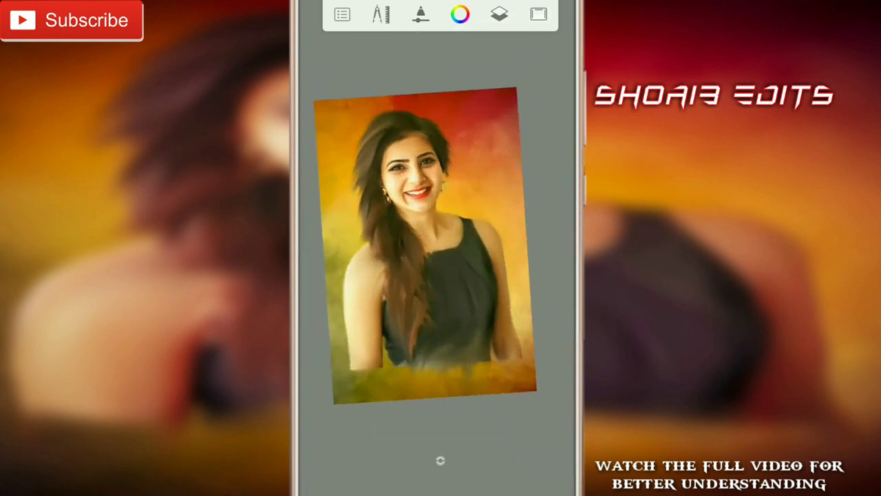
# Choose the airbrush from the Traditional brushes in the Brush Library.
pyautogui.click(437, 464)
pyautogui.click(365, 459)
pyautogui.moveTo(505, 205); pyautogui.dragTo(504, 398)
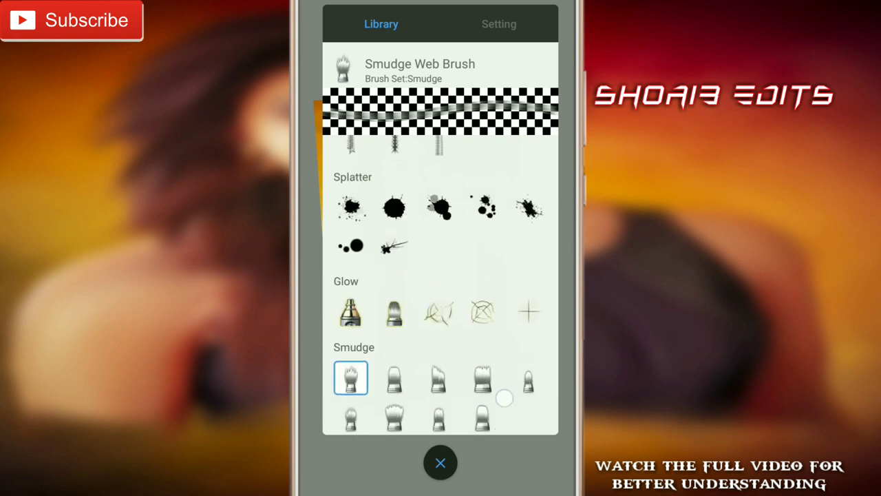
pyautogui.scroll(15, 504, 310)
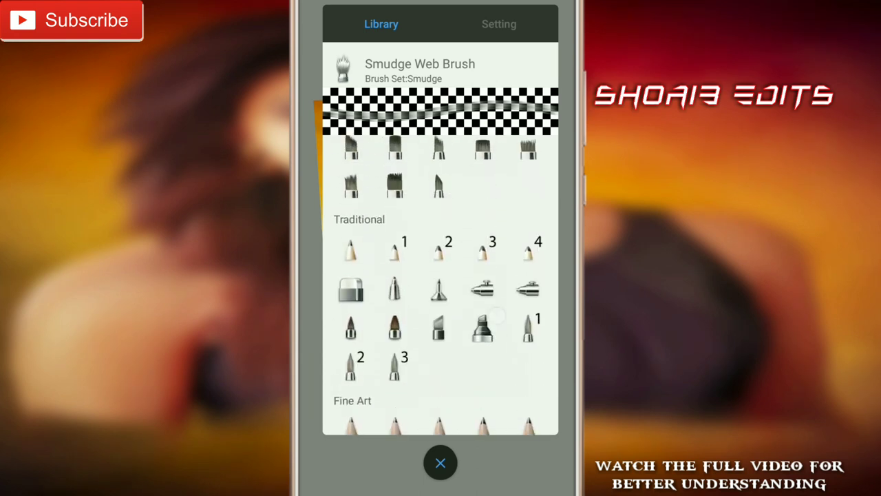
pyautogui.scroll(2, 497, 315)
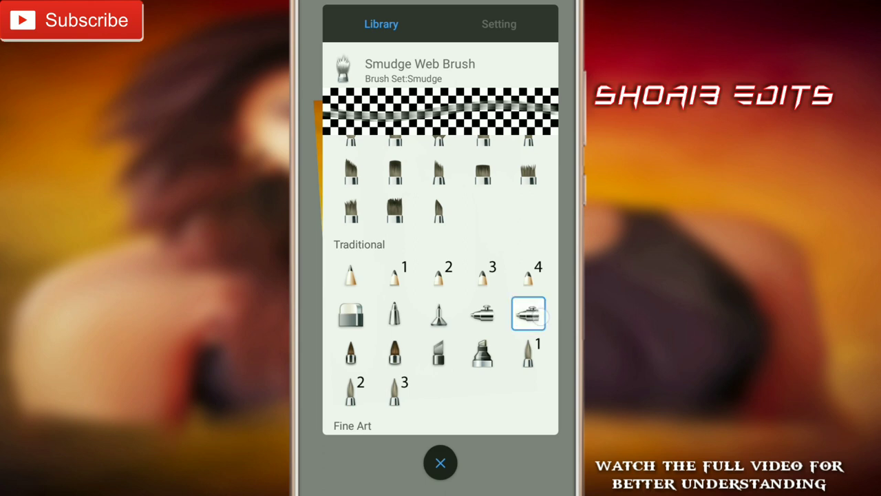
# Lower the airbrush opacity to 36%.
pyautogui.click(440, 462)
pyautogui.moveTo(482, 262)
pyautogui.mouseDown()
pyautogui.moveTo(544, 222)
pyautogui.moveTo(507, 360)
pyautogui.mouseUp()
pyautogui.moveTo(448, 219); pyautogui.dragTo(448, 231)
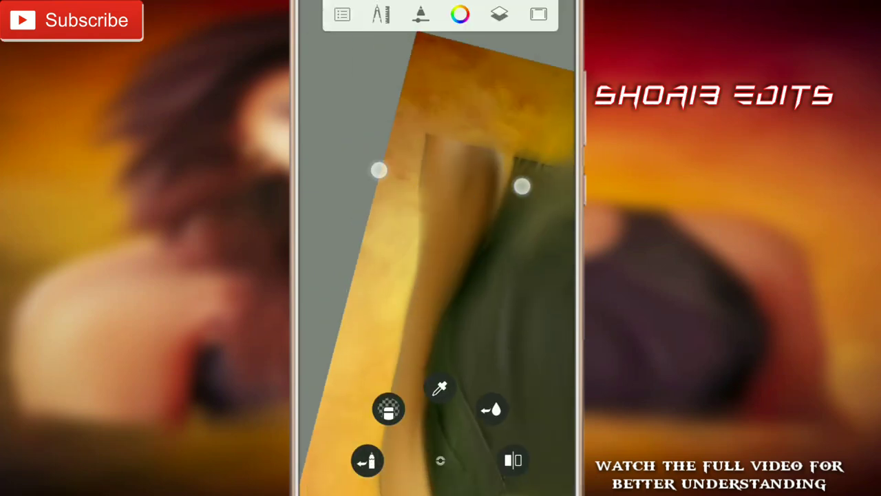
pyautogui.moveTo(521, 185); pyautogui.dragTo(467, 150)
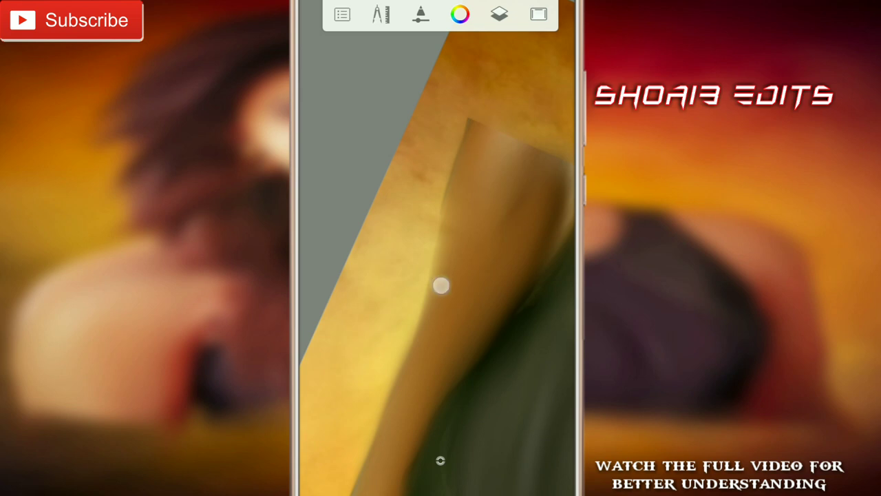
pyautogui.click(501, 14)
pyautogui.click(324, 149)
pyautogui.click(441, 460)
pyautogui.click(440, 460)
# Add a new empty layer and move it to the top of the stack.
pyautogui.click(500, 14)
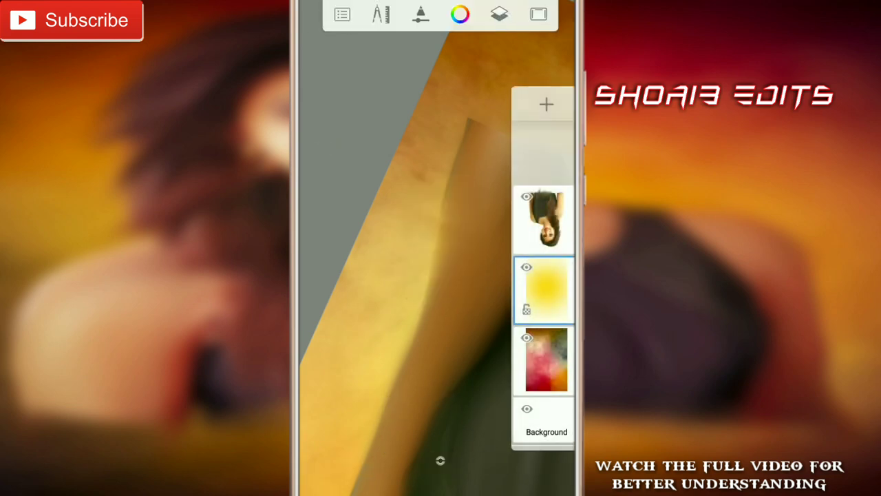
pyautogui.click(554, 103)
pyautogui.moveTo(559, 229); pyautogui.dragTo(547, 167)
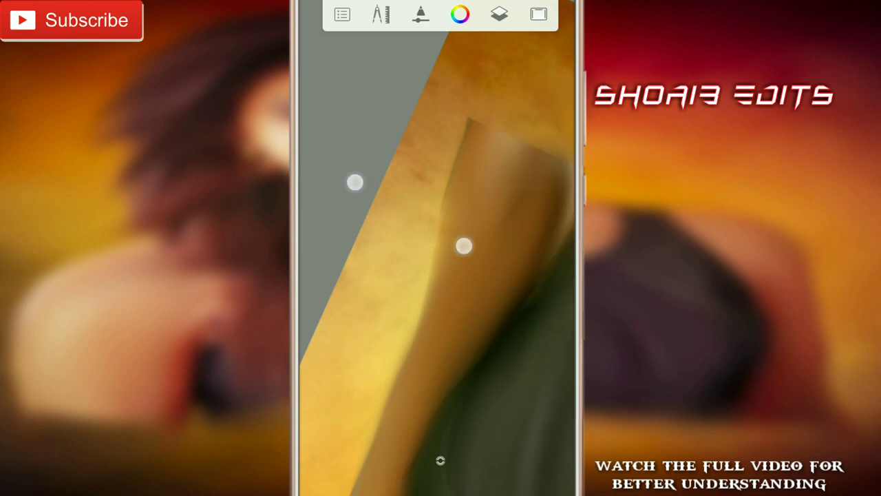
pyautogui.moveTo(461, 246); pyautogui.dragTo(457, 228)
pyautogui.moveTo(498, 126)
pyautogui.mouseDown()
pyautogui.moveTo(488, 219)
pyautogui.moveTo(530, 250)
pyautogui.moveTo(441, 244)
pyautogui.moveTo(488, 216)
pyautogui.moveTo(452, 378)
pyautogui.moveTo(543, 240)
pyautogui.moveTo(440, 273)
pyautogui.moveTo(450, 281)
pyautogui.moveTo(555, 243)
pyautogui.moveTo(507, 325)
pyautogui.moveTo(458, 151)
pyautogui.moveTo(445, 289)
pyautogui.moveTo(448, 283)
pyautogui.moveTo(495, 358)
pyautogui.moveTo(514, 321)
pyautogui.moveTo(516, 369)
pyautogui.moveTo(480, 276)
pyautogui.mouseUp()
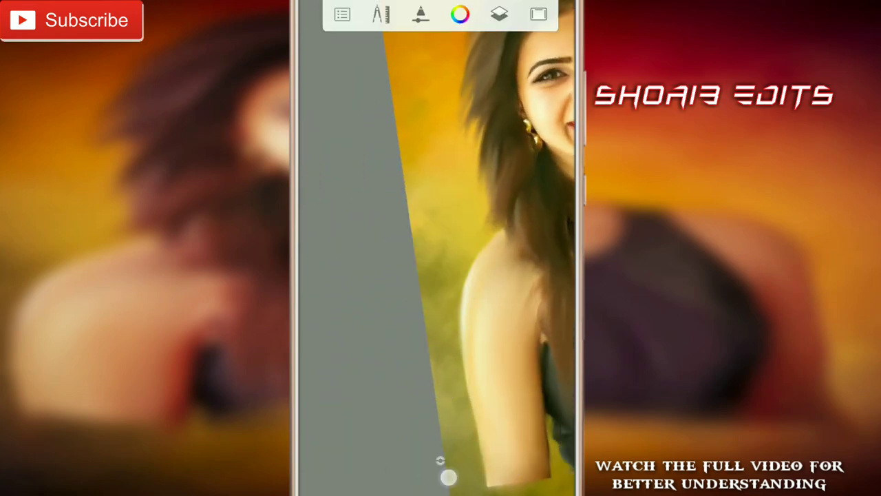
pyautogui.click(440, 461)
pyautogui.moveTo(541, 255); pyautogui.dragTo(517, 409)
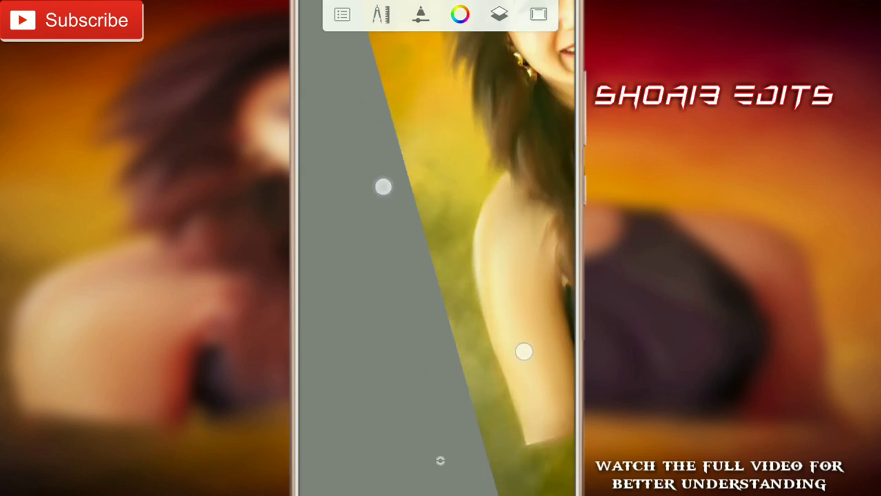
pyautogui.moveTo(384, 187)
pyautogui.mouseDown()
pyautogui.moveTo(380, 209)
pyautogui.moveTo(380, 165)
pyautogui.mouseUp()
# Lower the top layer's opacity and add another new layer above it.
pyautogui.click(499, 13)
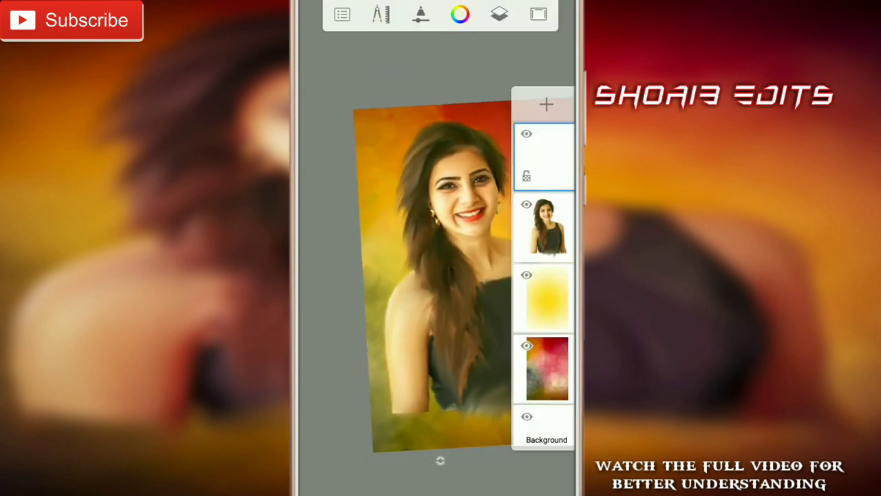
pyautogui.click(551, 165)
pyautogui.moveTo(542, 246)
pyautogui.mouseDown()
pyautogui.moveTo(452, 282)
pyautogui.moveTo(466, 303)
pyautogui.mouseUp()
pyautogui.click(441, 463)
pyautogui.click(369, 190)
pyautogui.moveTo(366, 218); pyautogui.dragTo(360, 173)
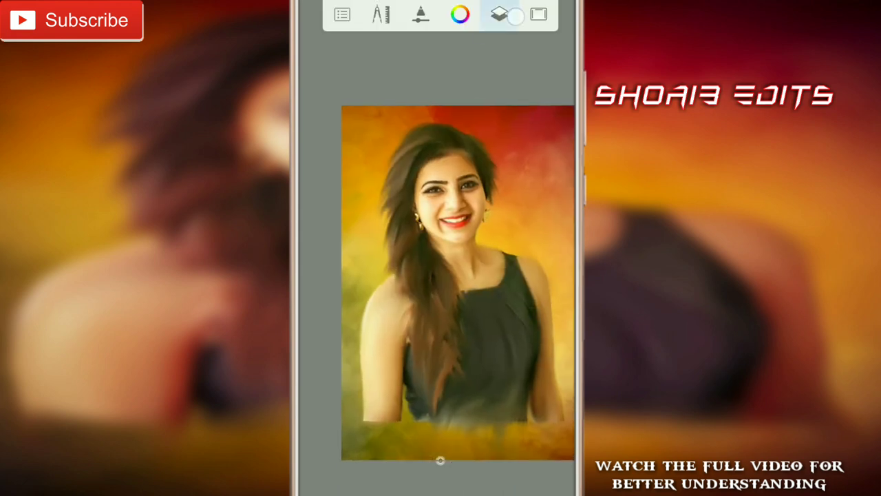
pyautogui.click(515, 15)
pyautogui.click(546, 104)
pyautogui.click(363, 141)
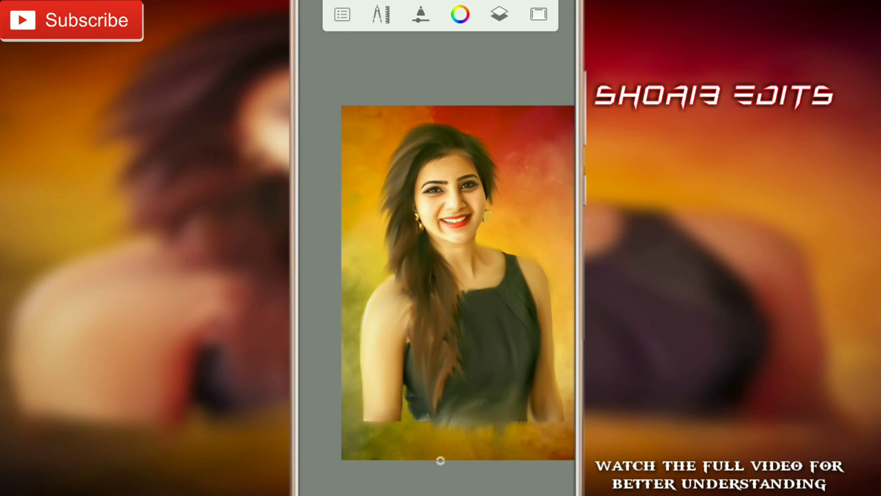
# Change the brush colour to bright red.
pyautogui.click(441, 457)
pyautogui.click(440, 283)
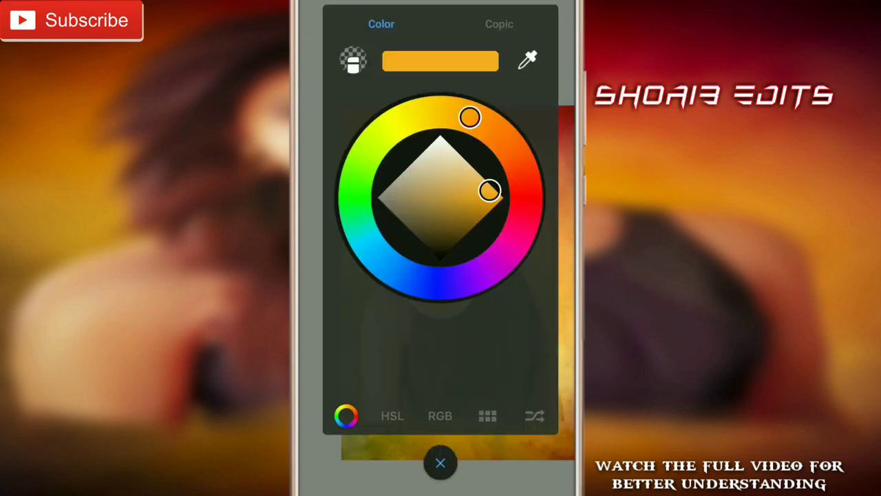
pyautogui.moveTo(469, 117); pyautogui.dragTo(550, 173)
pyautogui.click(440, 462)
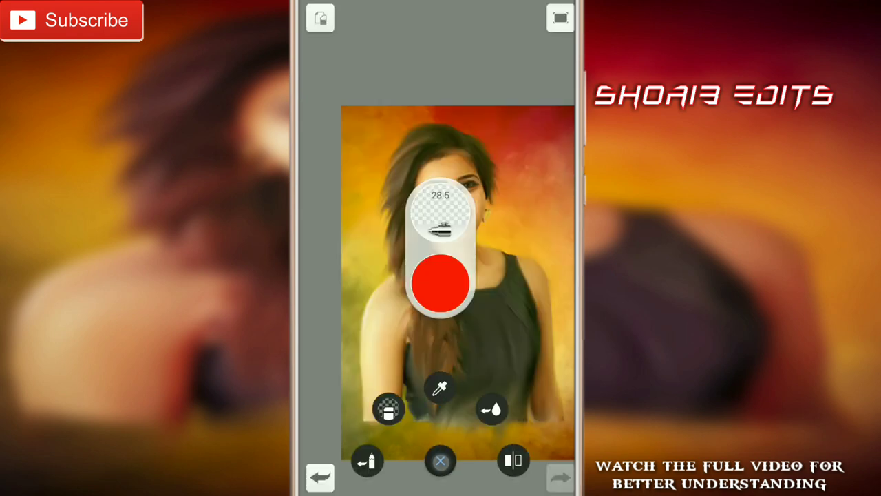
pyautogui.scroll(2, 452, 265)
pyautogui.scroll(3, 451, 265)
pyautogui.scroll(1, 452, 265)
pyautogui.scroll(3, 452, 266)
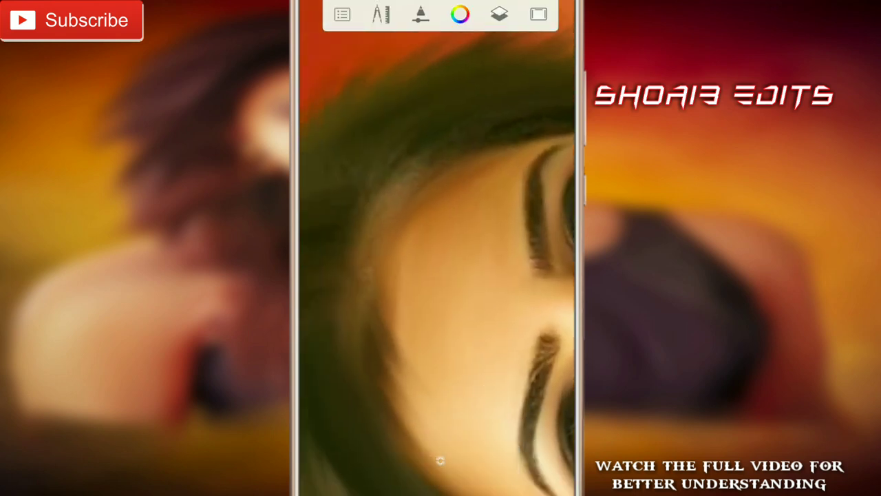
# Set the brush size to about 17.7 and opacity to 31%.
pyautogui.click(441, 460)
pyautogui.moveTo(421, 226); pyautogui.dragTo(339, 261)
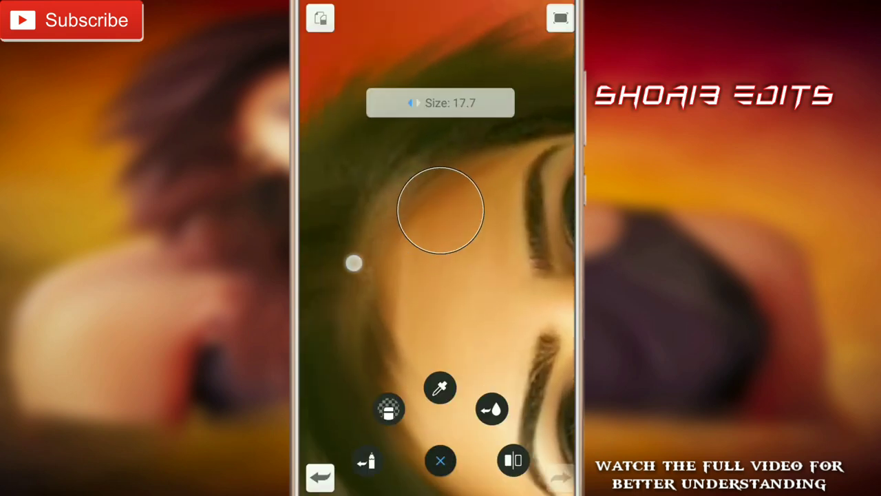
pyautogui.moveTo(418, 226)
pyautogui.mouseDown()
pyautogui.moveTo(360, 246)
pyautogui.moveTo(442, 208)
pyautogui.mouseUp()
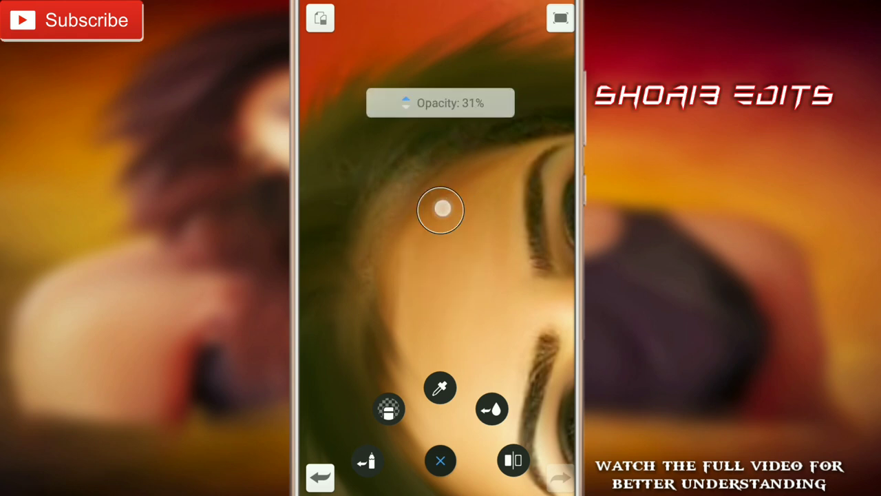
# Zoom in and out around the portrait to inspect it, then show the five-layer stack.
pyautogui.scroll(2, 444, 180)
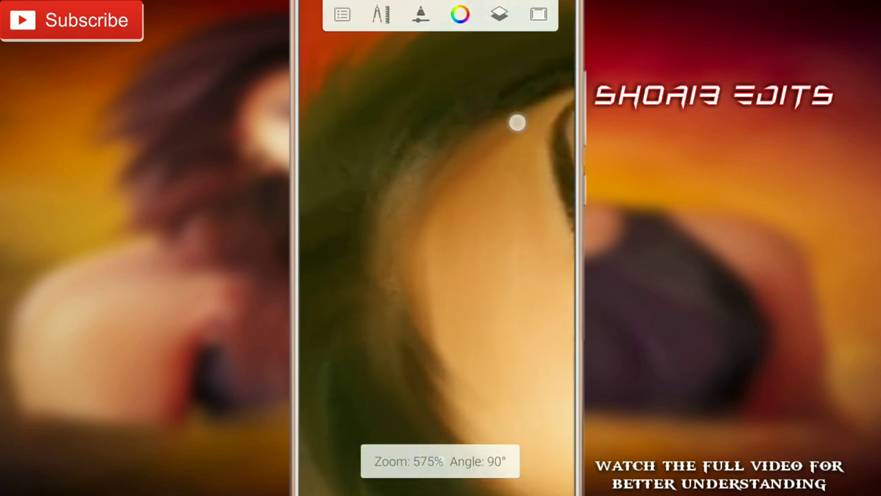
pyautogui.scroll(-2, 445, 349)
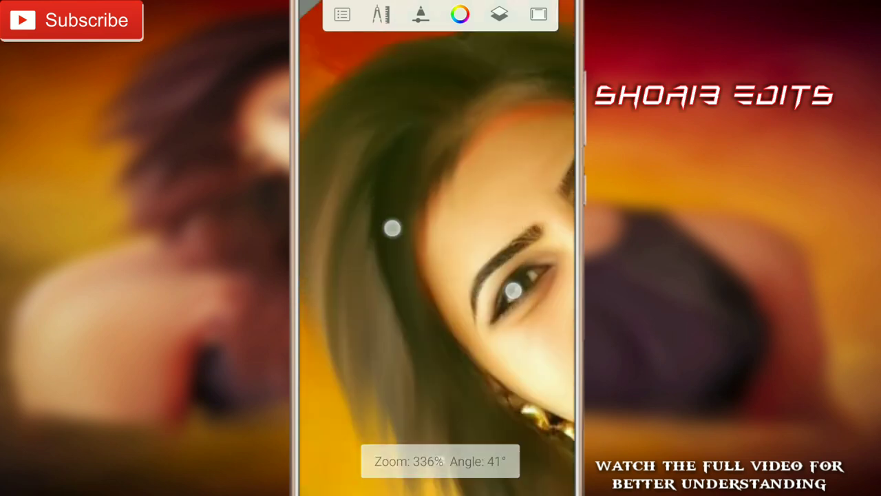
pyautogui.scroll(-1, 445, 275)
pyautogui.scroll(-1, 454, 269)
pyautogui.scroll(-2, 458, 269)
pyautogui.scroll(-1, 455, 251)
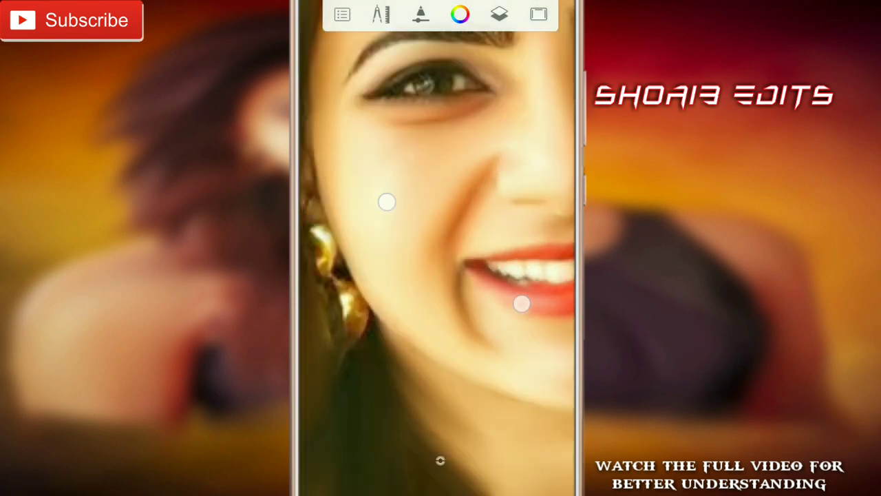
pyautogui.scroll(2, 447, 206)
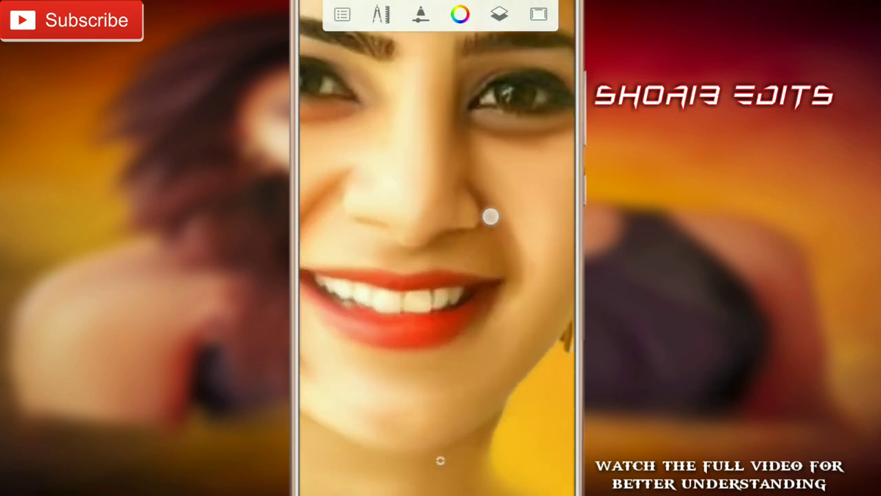
pyautogui.scroll(-1, 451, 332)
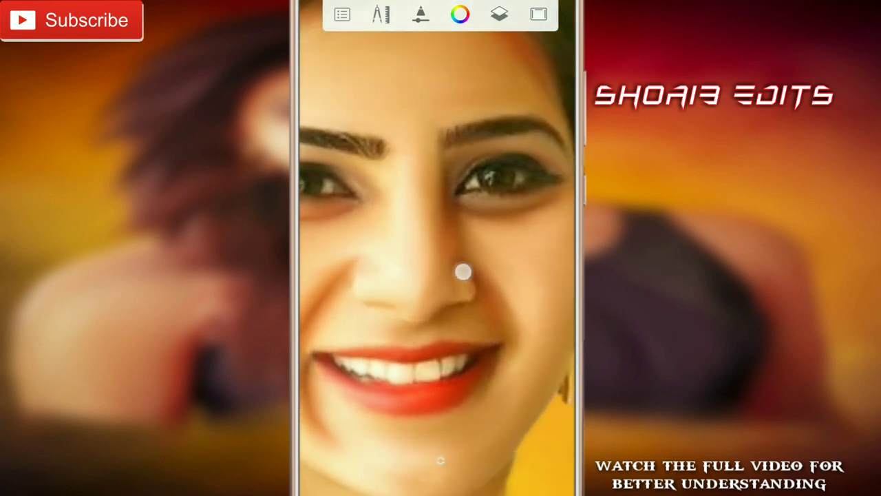
pyautogui.scroll(-2, 440, 275)
pyautogui.scroll(-1, 399, 244)
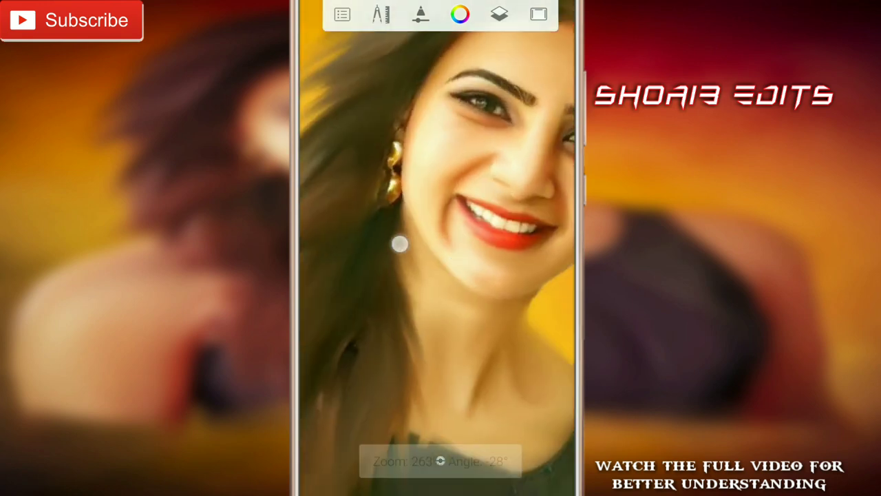
pyautogui.scroll(1, 440, 275)
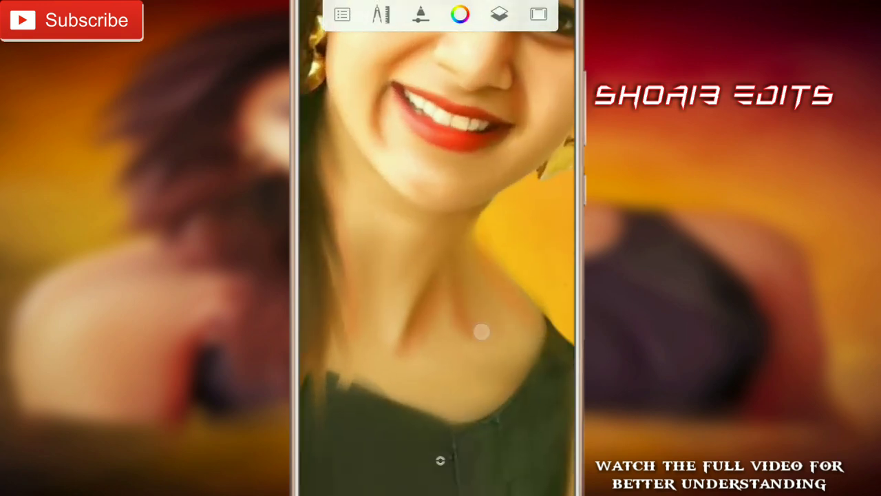
pyautogui.scroll(-3, 481, 332)
pyautogui.scroll(1, 458, 224)
pyautogui.scroll(-2, 441, 248)
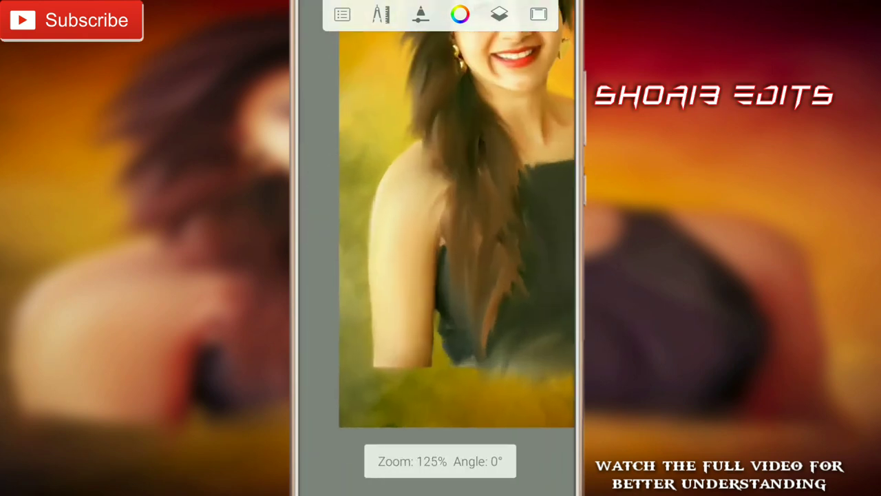
pyautogui.scroll(-1, 428, 197)
pyautogui.scroll(1, 440, 252)
pyautogui.scroll(2, 441, 252)
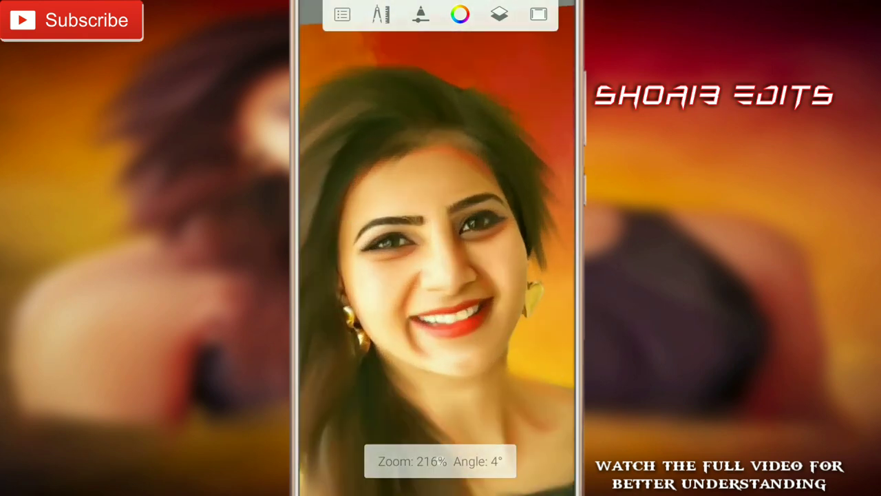
pyautogui.scroll(-1, 430, 258)
pyautogui.scroll(-1, 431, 262)
pyautogui.scroll(1, 439, 250)
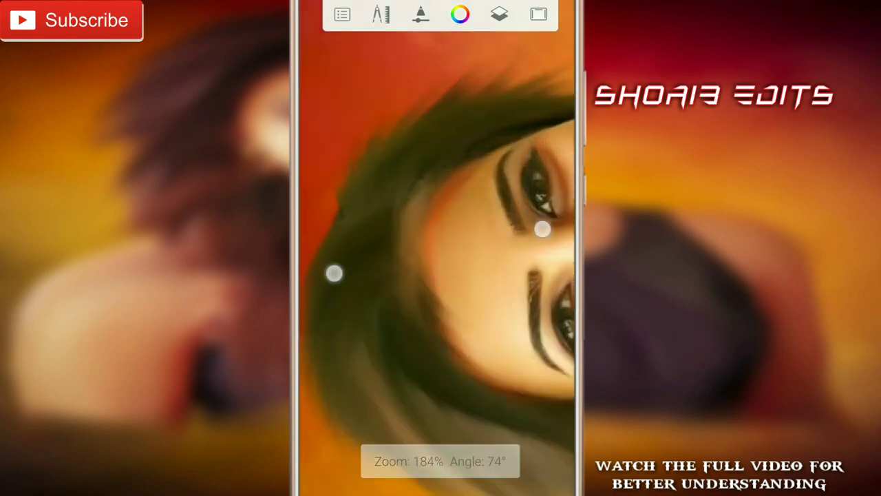
pyautogui.scroll(2, 438, 250)
pyautogui.scroll(-1, 411, 246)
pyautogui.scroll(-2, 437, 267)
pyautogui.scroll(-1, 437, 214)
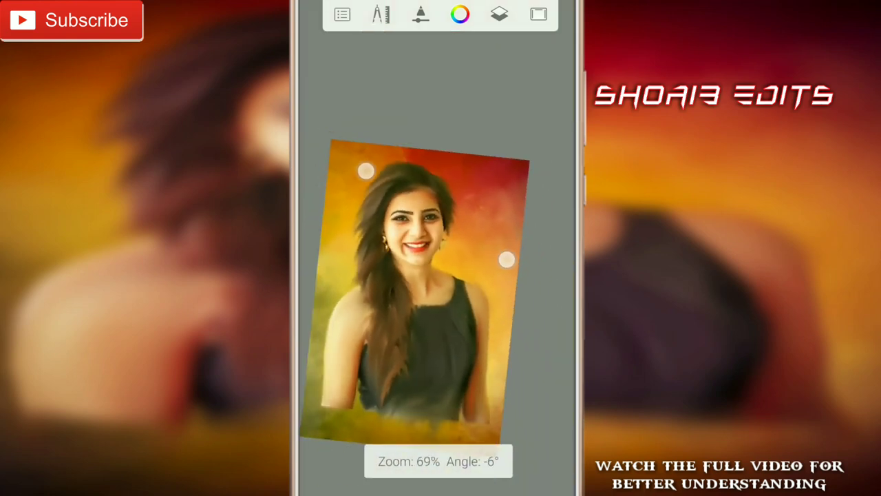
pyautogui.scroll(1, 443, 212)
pyautogui.click(499, 14)
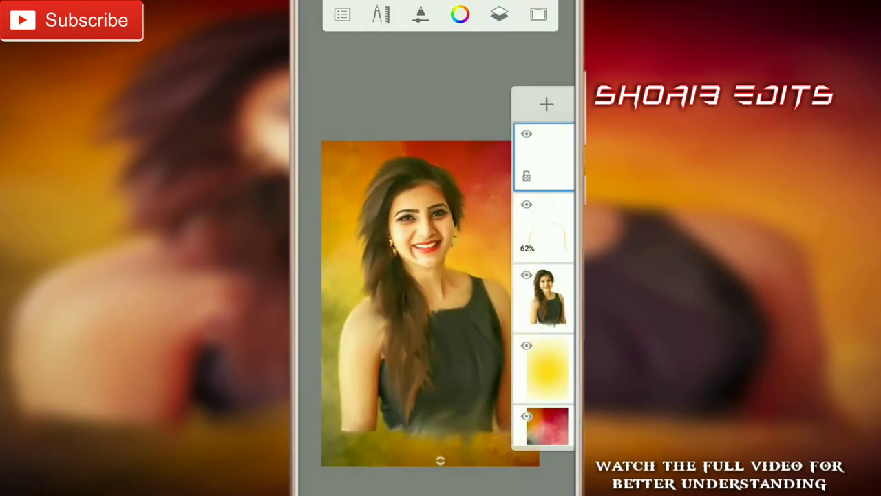
# Set the empty top layer's blending mode to Overlay.
pyautogui.click(557, 161)
pyautogui.click(530, 297)
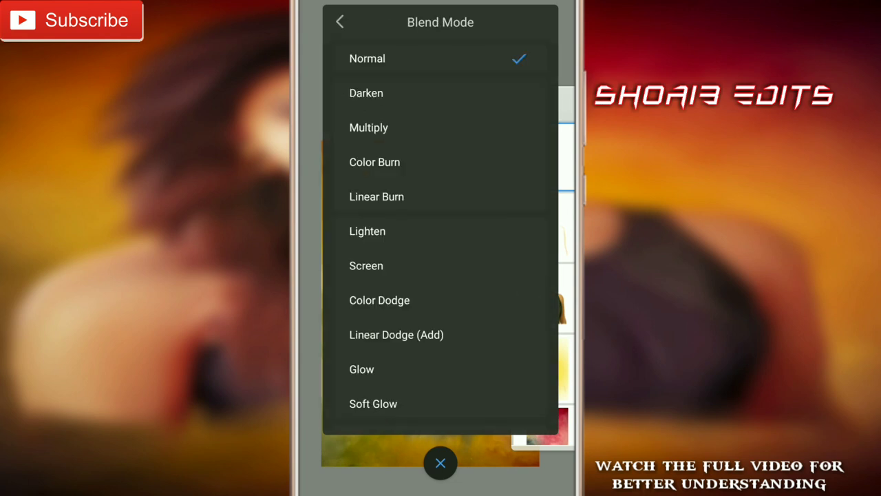
pyautogui.moveTo(480, 374); pyautogui.dragTo(508, 212)
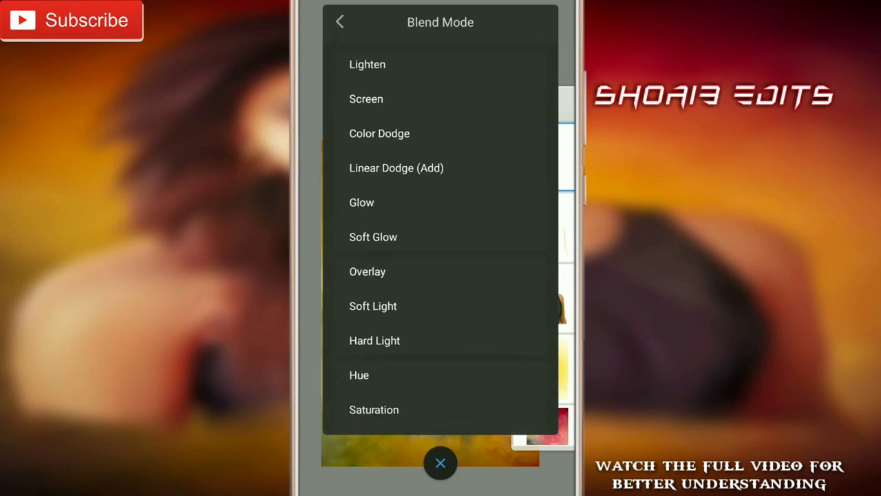
pyautogui.moveTo(489, 147); pyautogui.dragTo(489, 165)
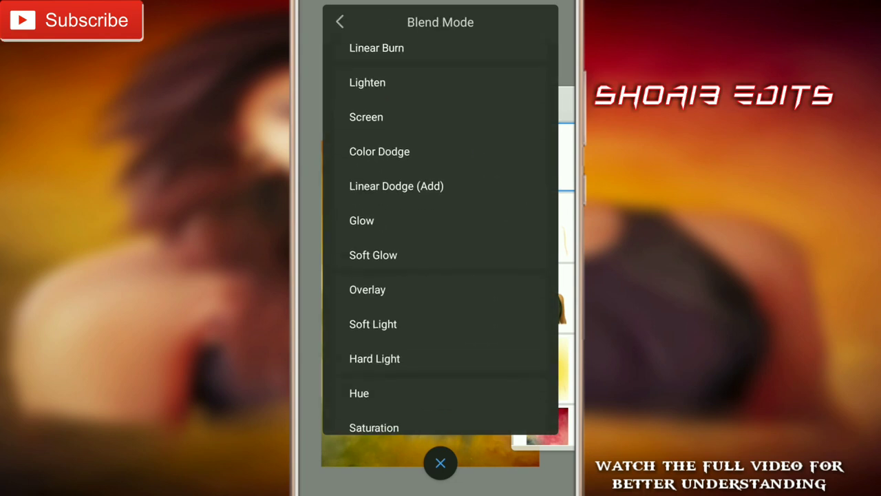
pyautogui.click(441, 462)
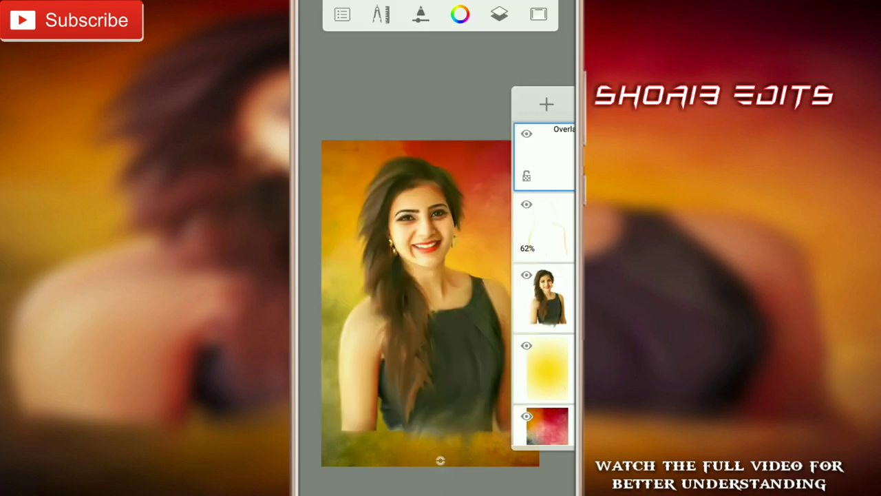
# Lower the top layer's opacity to 60.
pyautogui.click(561, 158)
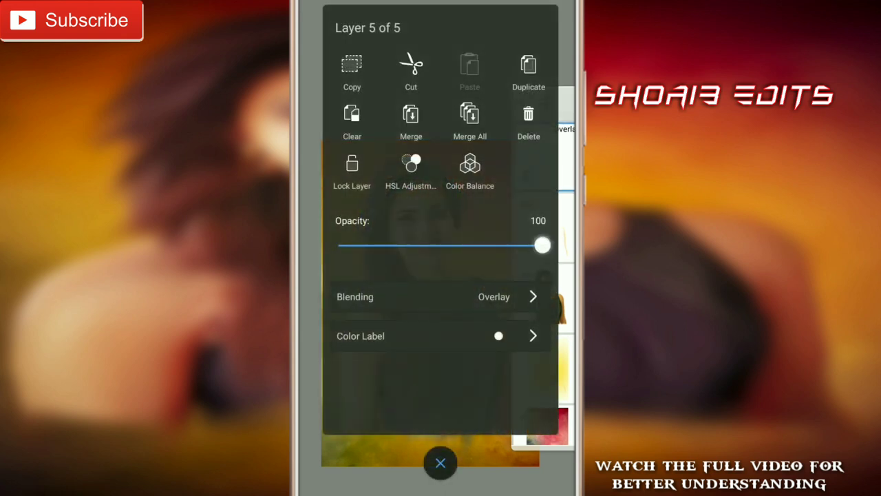
pyautogui.moveTo(542, 262); pyautogui.dragTo(523, 263)
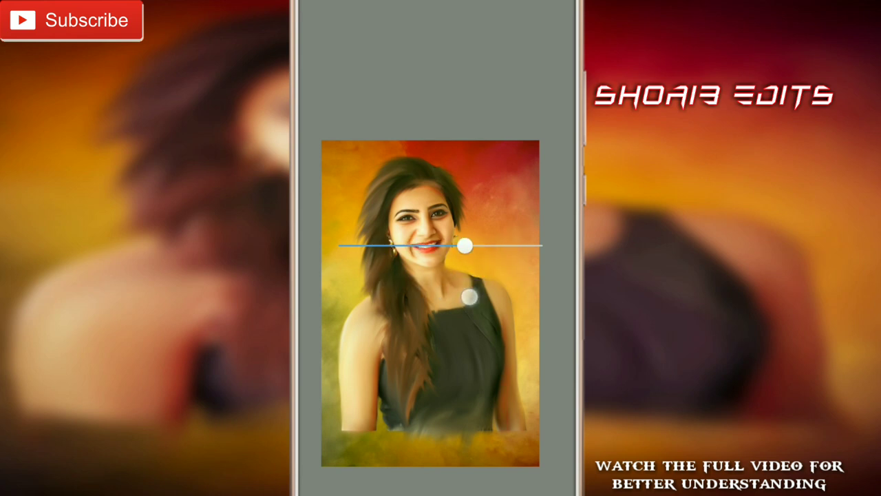
pyautogui.moveTo(467, 297); pyautogui.dragTo(460, 297)
pyautogui.click(440, 462)
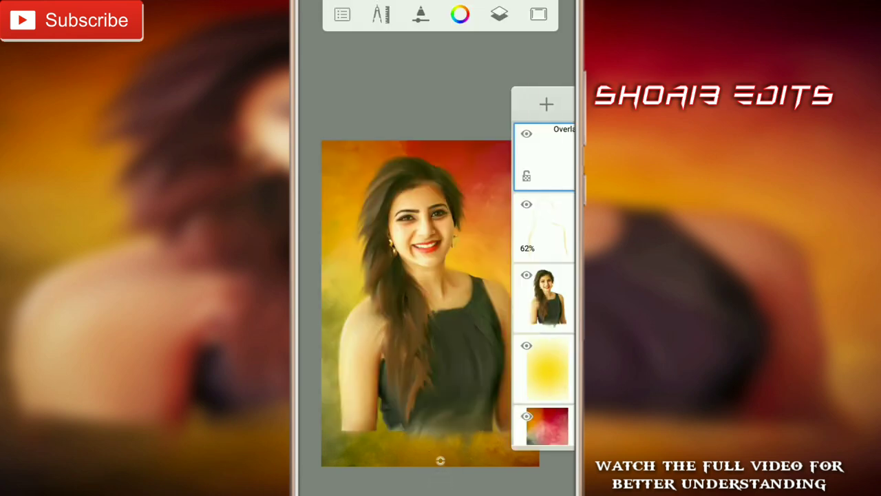
pyautogui.scroll(5, 427, 268)
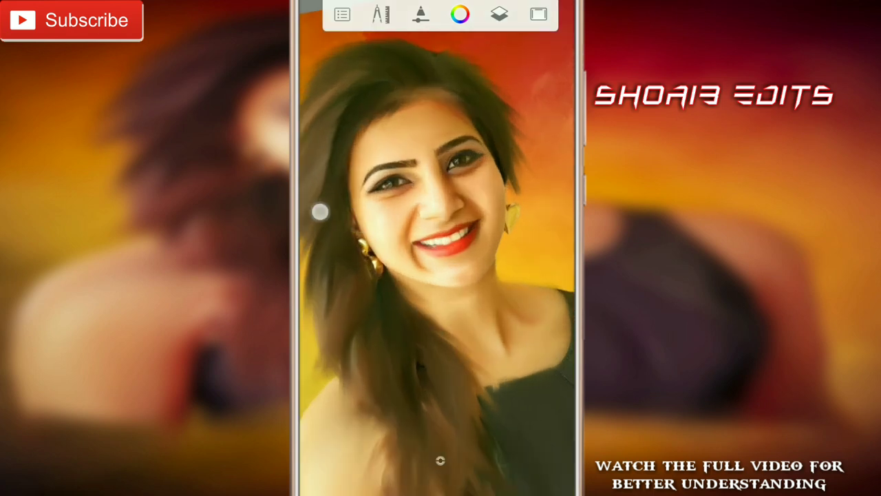
pyautogui.scroll(-5, 438, 281)
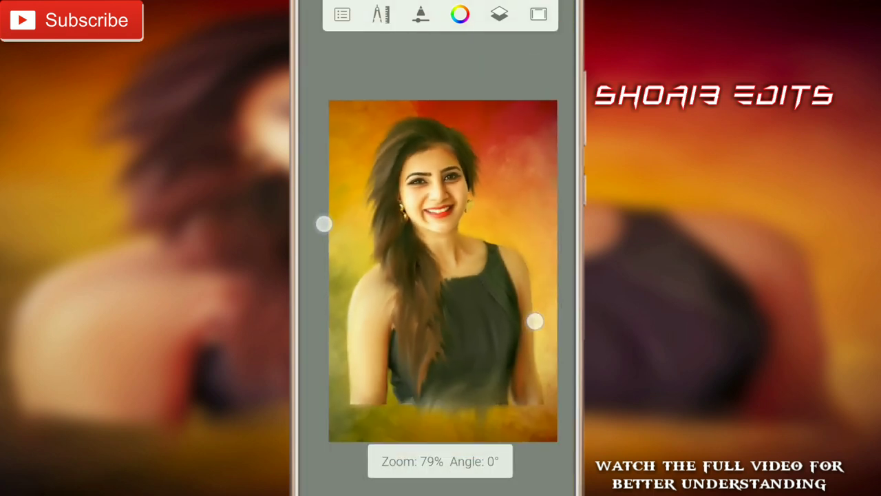
pyautogui.click(499, 14)
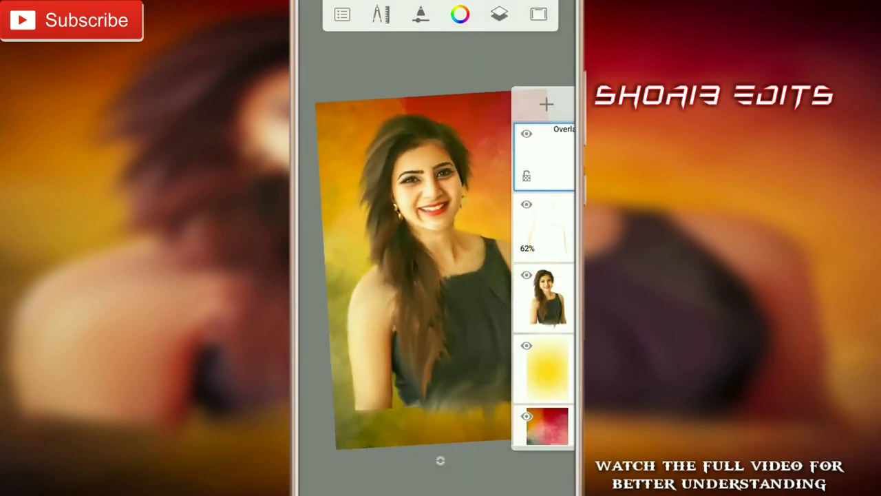
# Add a new empty layer for blush and choose pink as the brush colour.
pyautogui.click(546, 104)
pyautogui.click(339, 218)
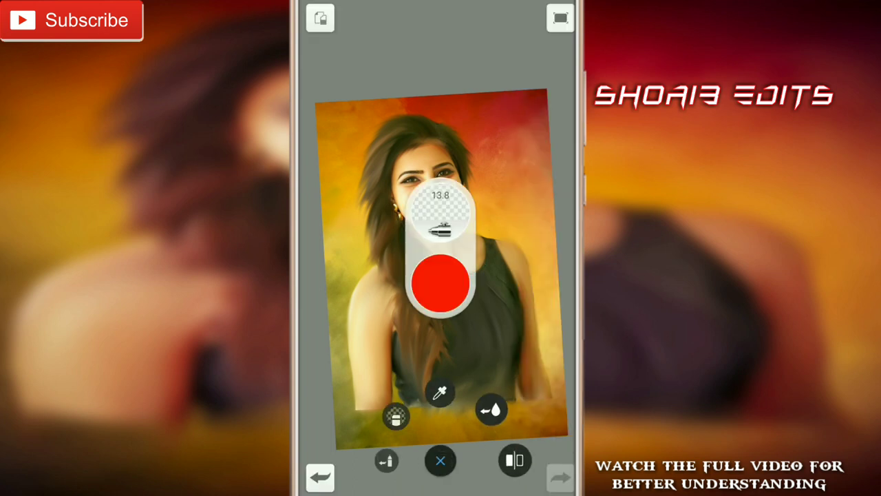
pyautogui.click(442, 284)
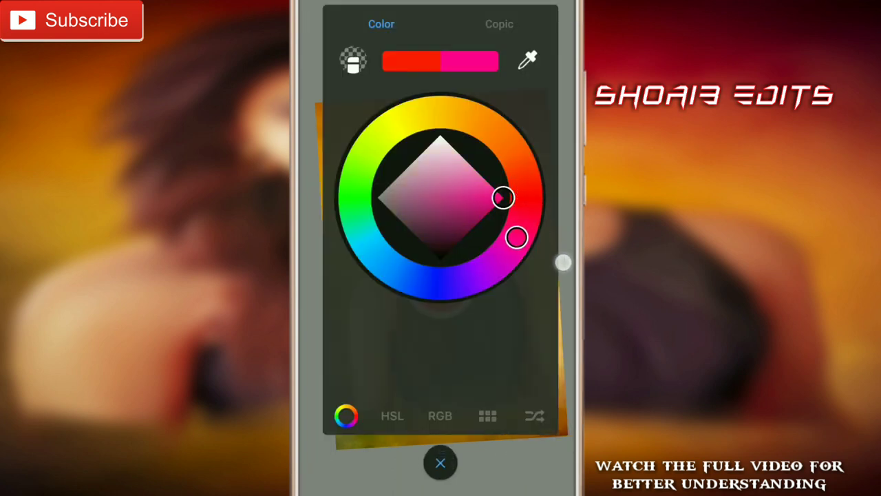
pyautogui.click(441, 463)
pyautogui.scroll(2, 428, 248)
pyautogui.scroll(3, 429, 248)
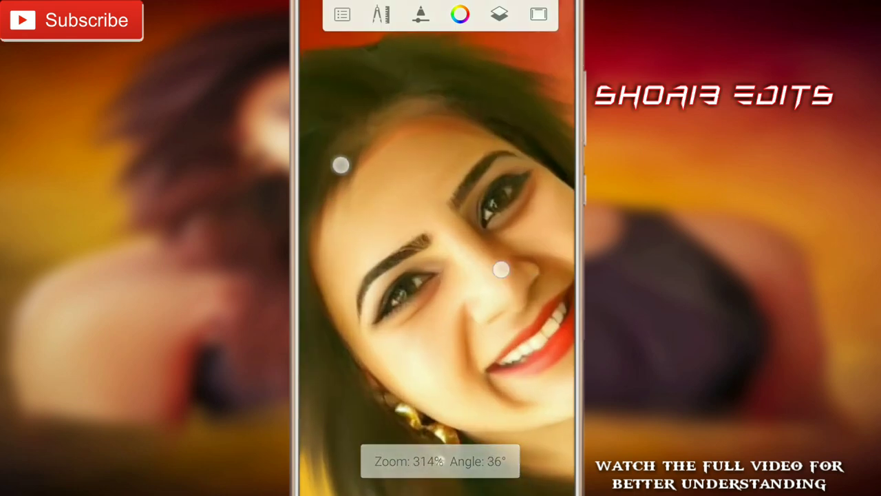
pyautogui.scroll(2, 429, 248)
# Set the magenta brush to size 11.3 and 31% opacity.
pyautogui.moveTo(454, 205); pyautogui.dragTo(393, 249)
pyautogui.scroll(-2, 429, 227)
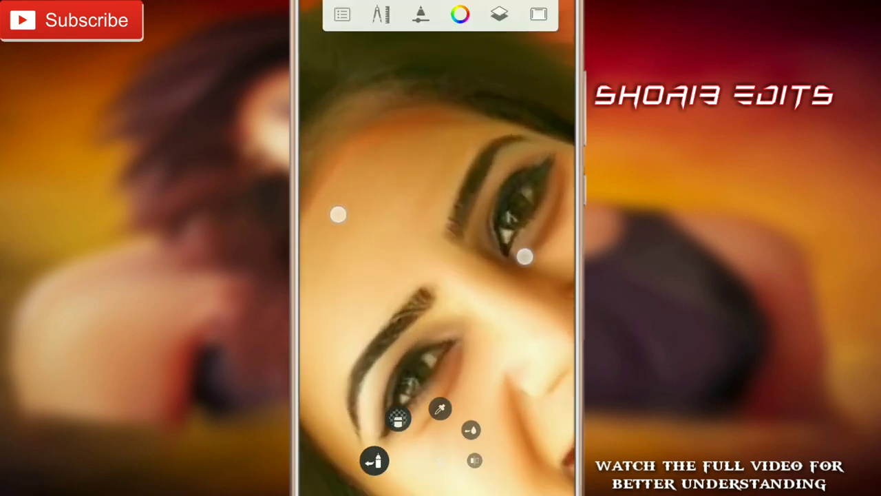
pyautogui.scroll(1, 430, 235)
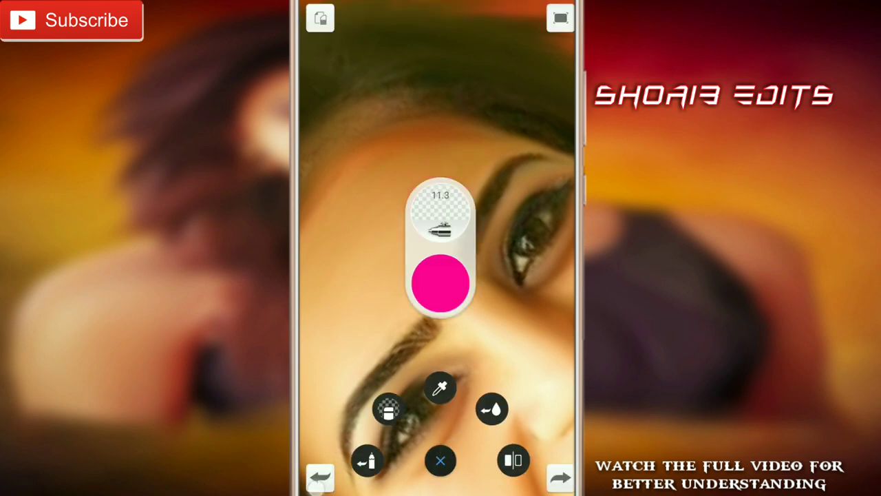
pyautogui.scroll(2, 441, 247)
pyautogui.moveTo(440, 213); pyautogui.dragTo(455, 240)
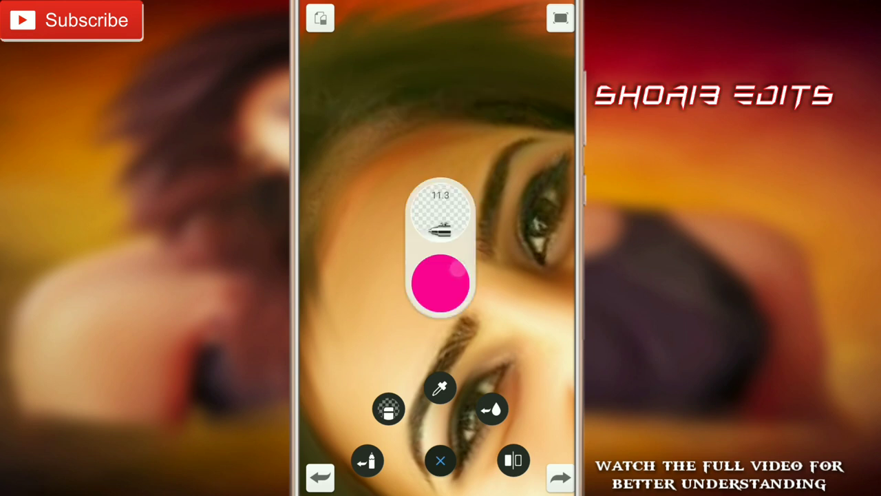
# Airbrush soft pink blush onto the woman's cheeks and shoulder.
pyautogui.scroll(1, 442, 201)
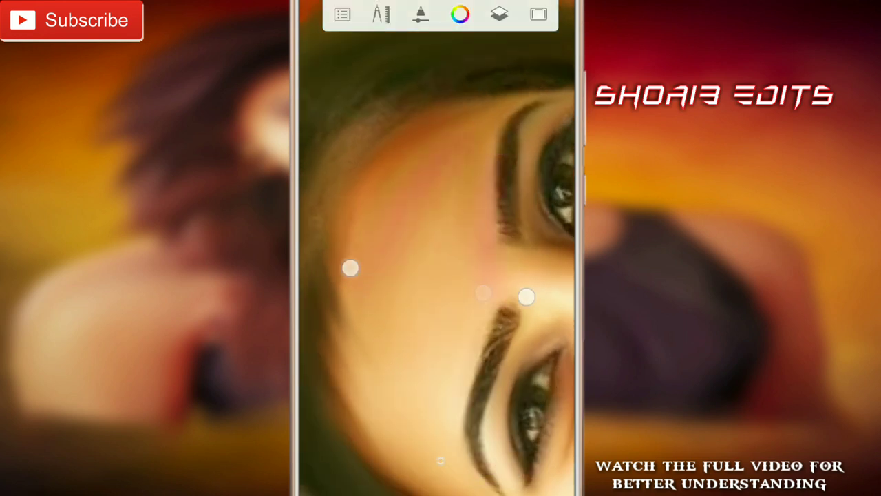
pyautogui.scroll(-2, 437, 283)
pyautogui.scroll(-3, 514, 328)
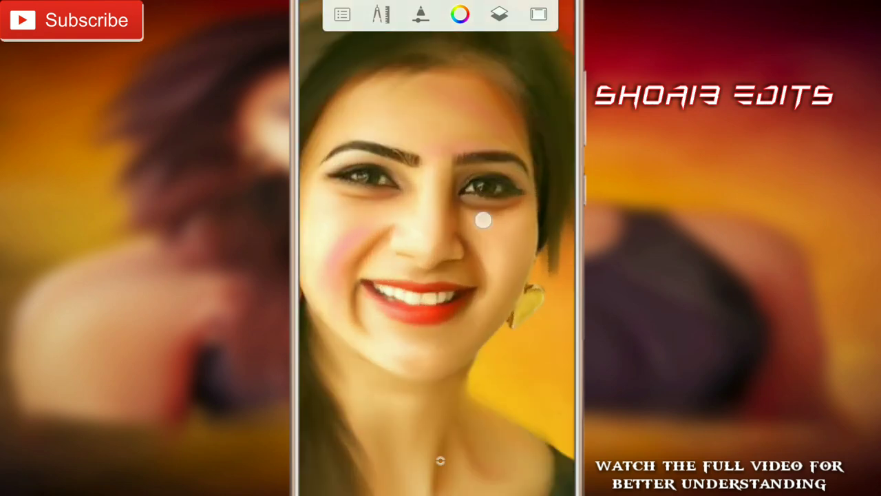
pyautogui.scroll(2, 424, 284)
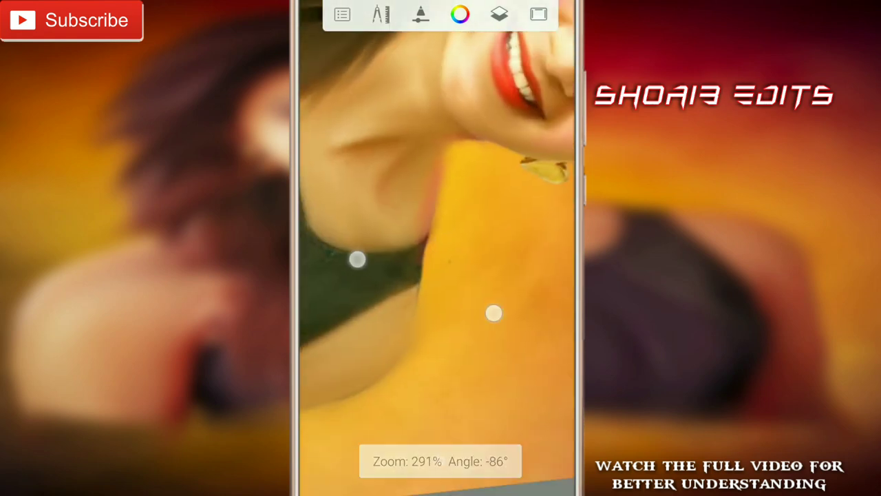
pyautogui.scroll(-3, 436, 245)
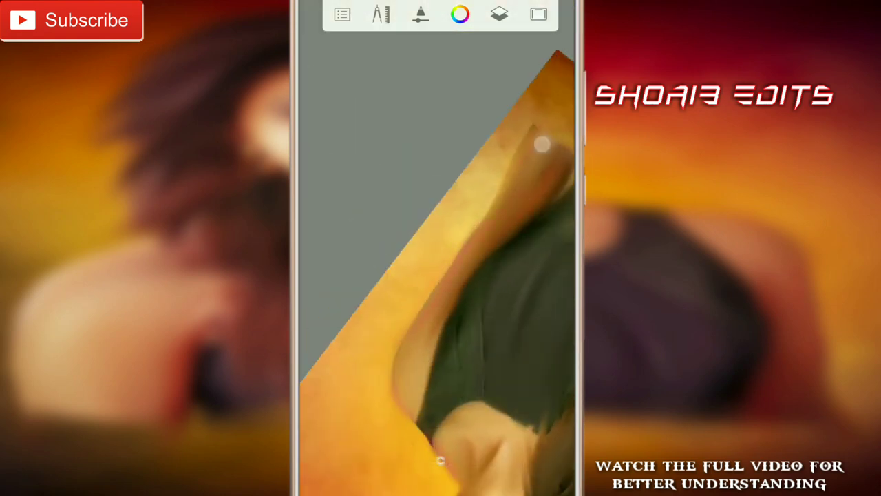
pyautogui.scroll(3, 441, 275)
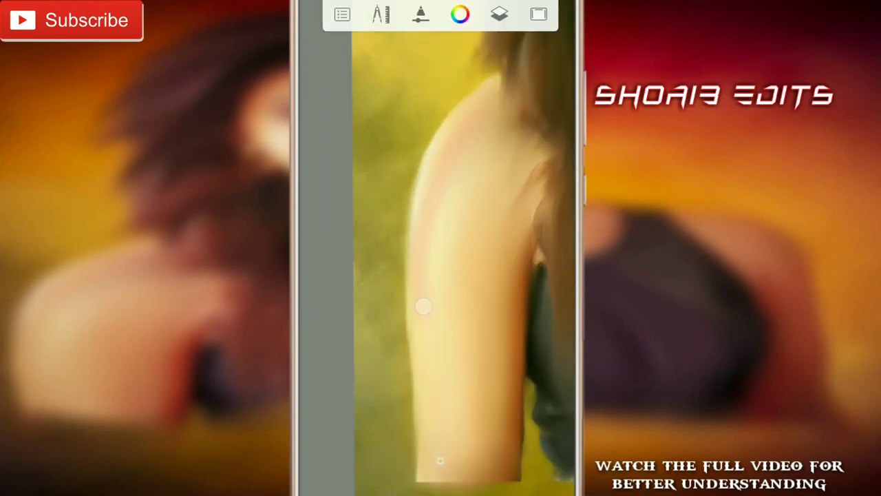
pyautogui.scroll(-2, 440, 275)
pyautogui.scroll(-2, 465, 284)
pyautogui.scroll(2, 466, 285)
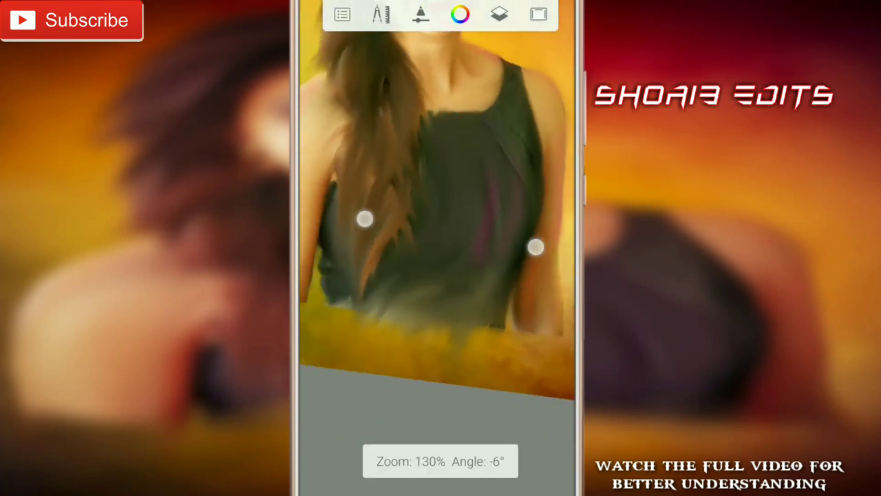
pyautogui.scroll(1, 449, 231)
pyautogui.scroll(-3, 437, 209)
# Set the top blush layer's blending mode to Overlay.
pyautogui.scroll(1, 438, 210)
pyautogui.click(499, 13)
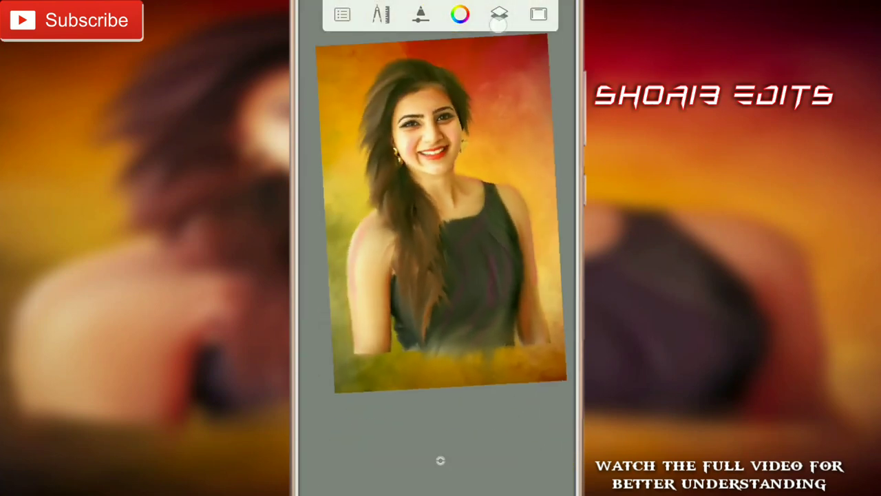
pyautogui.click(543, 157)
pyautogui.click(527, 295)
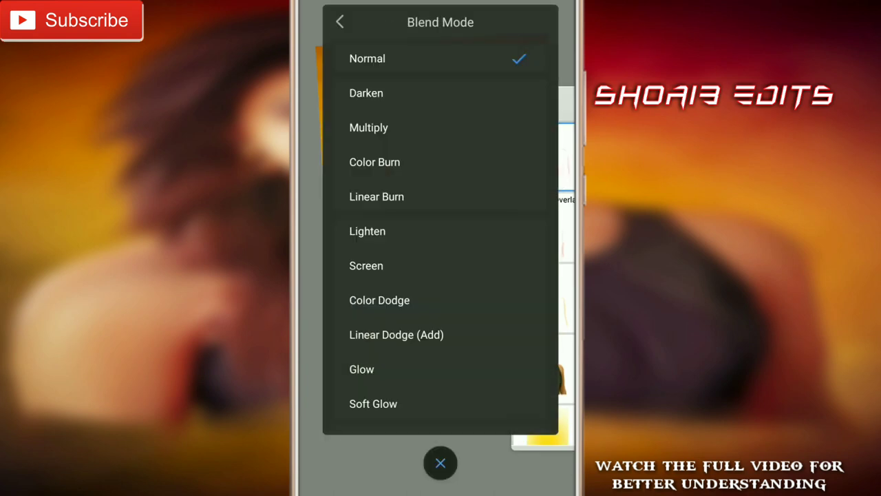
pyautogui.scroll(-2, 495, 310)
pyautogui.click(449, 322)
# Lower the blush layer's opacity to 70% and fit the whole portrait in view.
pyautogui.click(551, 161)
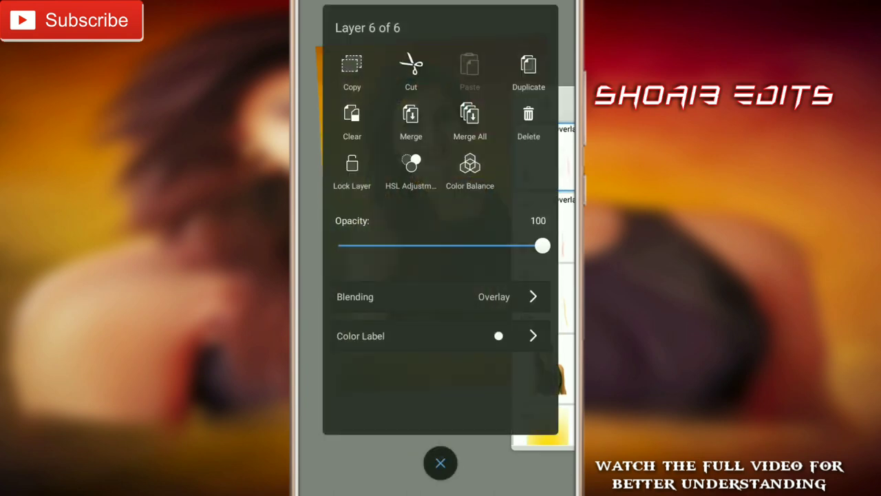
pyautogui.moveTo(525, 248); pyautogui.dragTo(459, 313)
pyautogui.click(440, 460)
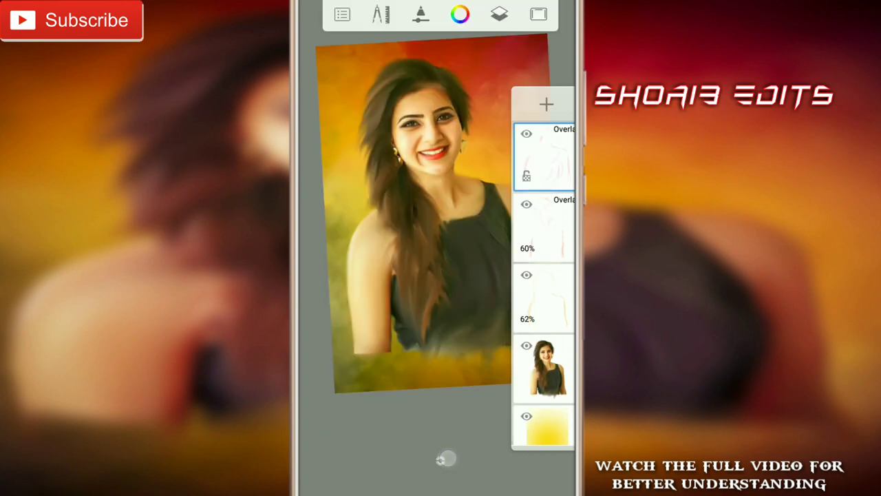
pyautogui.moveTo(541, 279); pyautogui.dragTo(541, 297)
pyautogui.click(499, 14)
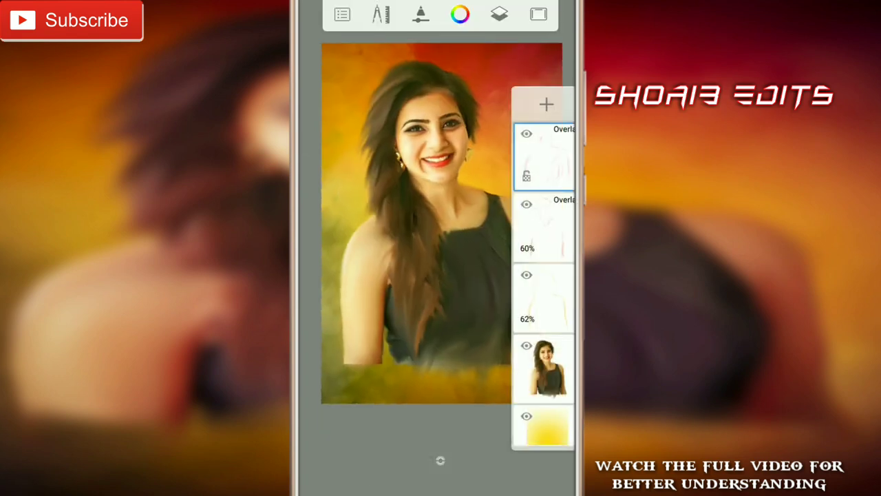
pyautogui.click(543, 157)
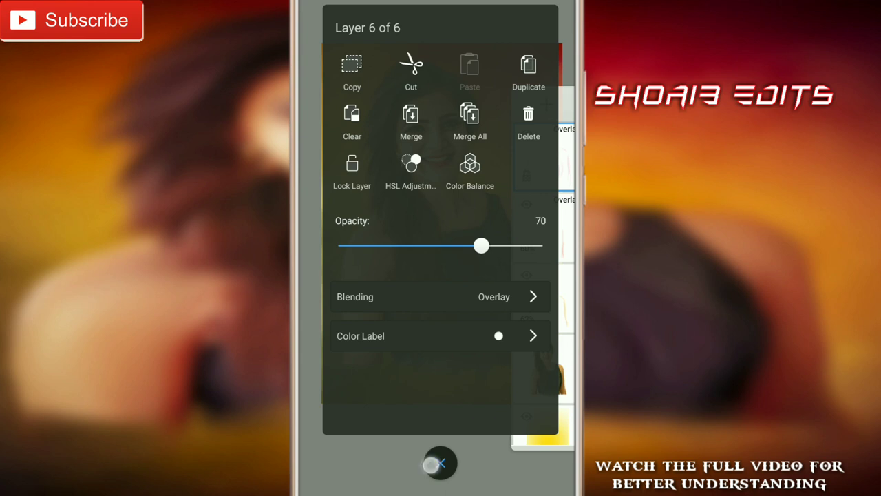
pyautogui.click(440, 463)
pyautogui.moveTo(539, 295)
pyautogui.mouseDown()
pyautogui.moveTo(548, 267)
pyautogui.moveTo(558, 272)
pyautogui.mouseUp()
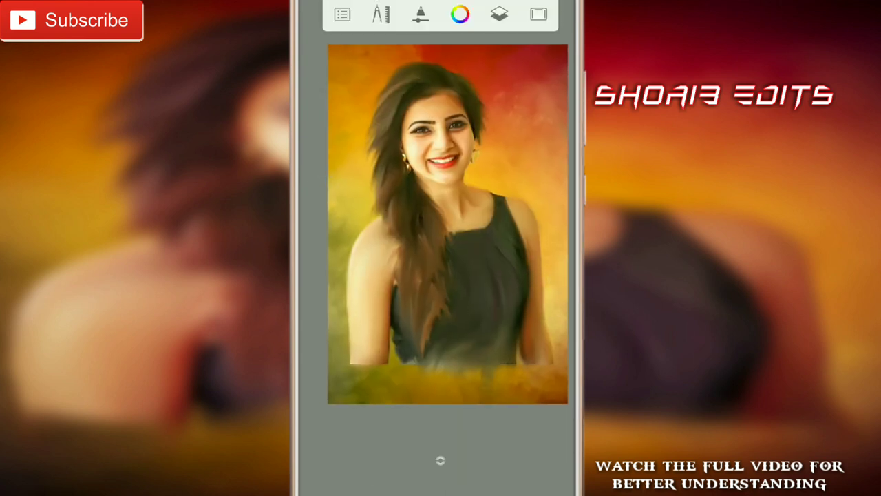
# Choose a smudge brush from the Brush Library.
pyautogui.click(440, 460)
pyautogui.click(366, 460)
pyautogui.moveTo(518, 323)
pyautogui.mouseDown()
pyautogui.moveTo(518, 197)
pyautogui.moveTo(507, 177)
pyautogui.mouseUp()
pyautogui.moveTo(508, 412)
pyautogui.mouseDown()
pyautogui.moveTo(506, 350)
pyautogui.moveTo(528, 279)
pyautogui.moveTo(528, 413)
pyautogui.mouseUp()
pyautogui.moveTo(521, 262); pyautogui.dragTo(527, 418)
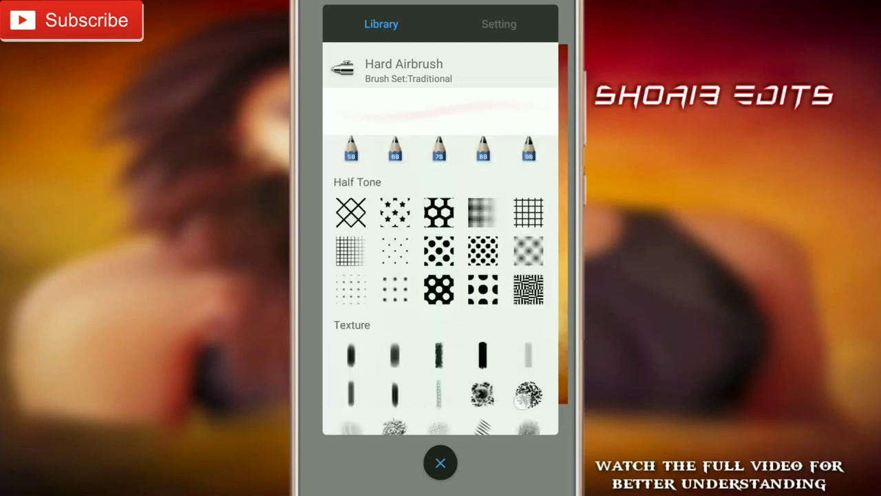
pyautogui.moveTo(516, 255); pyautogui.dragTo(512, 365)
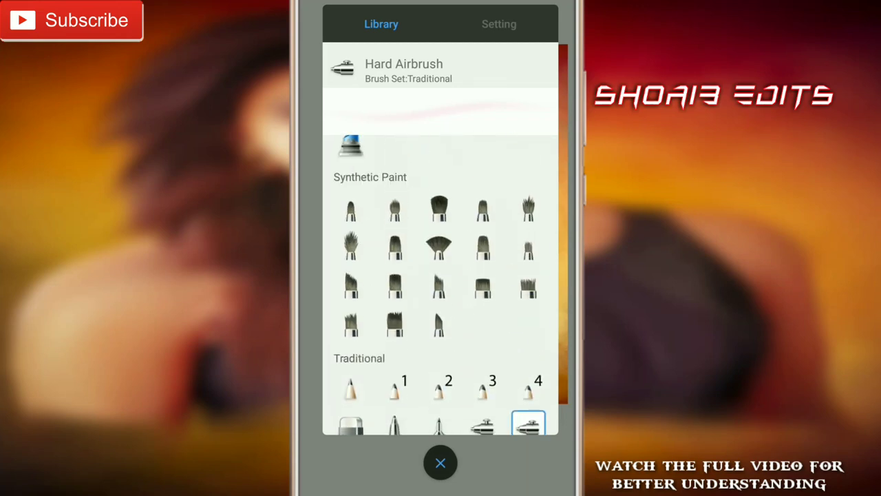
pyautogui.click(440, 463)
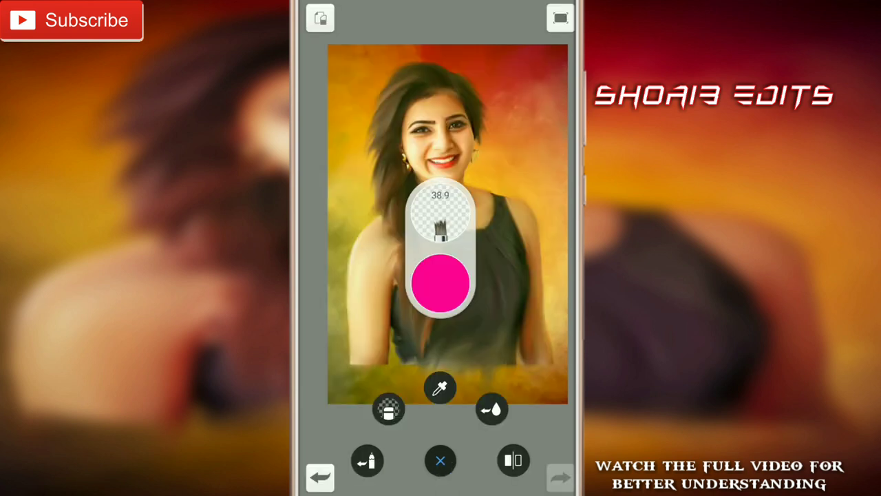
# Set the smudge brush flow very low and zoom onto the dress's lower edge.
pyautogui.moveTo(379, 173); pyautogui.dragTo(344, 163)
pyautogui.moveTo(441, 279); pyautogui.dragTo(452, 295)
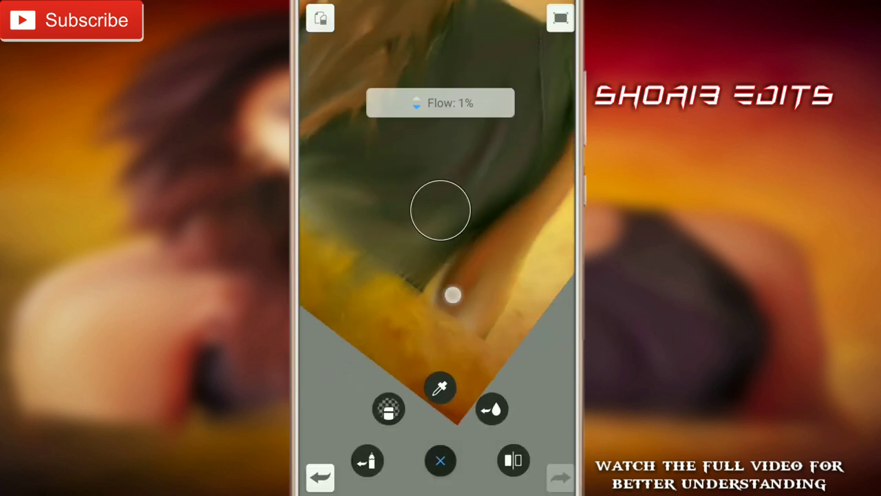
pyautogui.moveTo(342, 246); pyautogui.dragTo(459, 326)
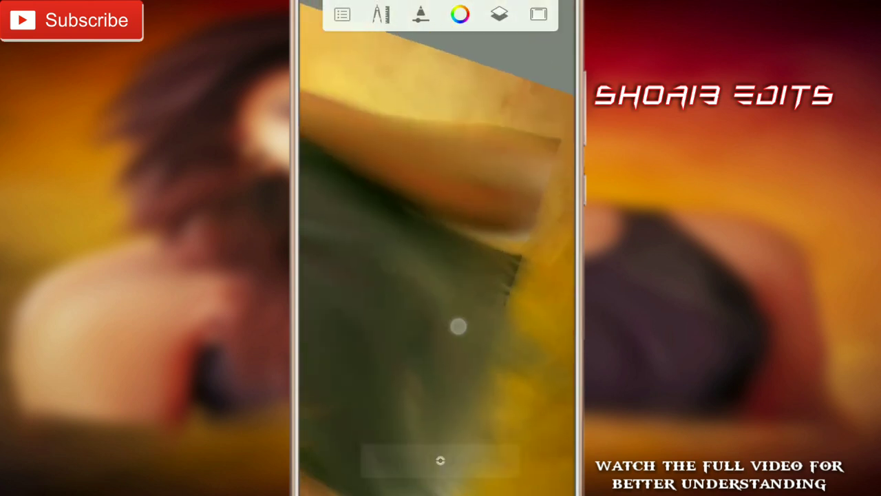
pyautogui.click(440, 460)
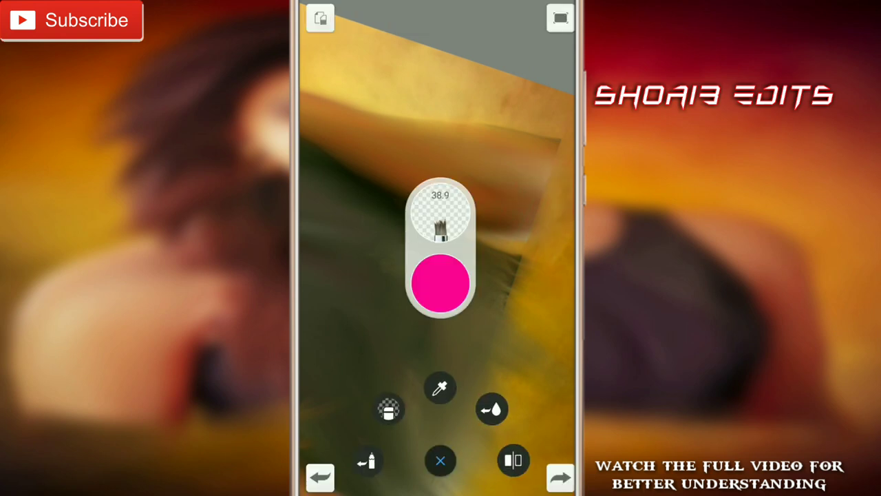
pyautogui.moveTo(394, 413); pyautogui.dragTo(392, 354)
pyautogui.click(499, 14)
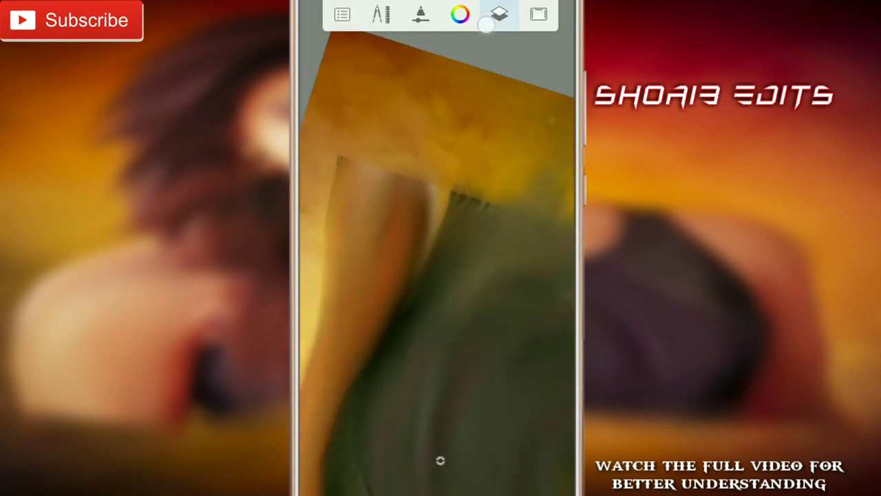
pyautogui.click(351, 143)
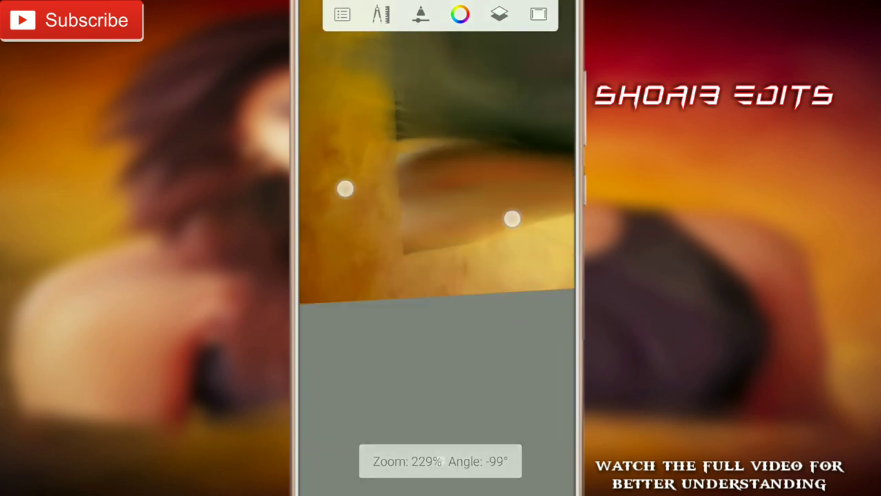
pyautogui.moveTo(346, 187); pyautogui.dragTo(332, 212)
# Smudge the dress edges and hair ends into the background, undoing unwanted streaks.
pyautogui.moveTo(427, 148)
pyautogui.mouseDown()
pyautogui.moveTo(442, 266)
pyautogui.moveTo(391, 115)
pyautogui.mouseUp()
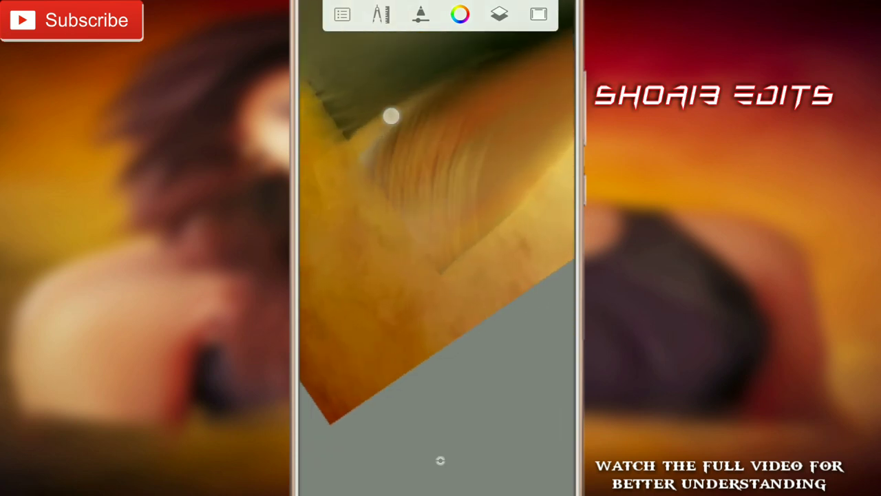
pyautogui.moveTo(447, 280)
pyautogui.mouseDown()
pyautogui.moveTo(472, 242)
pyautogui.moveTo(427, 209)
pyautogui.moveTo(412, 279)
pyautogui.mouseUp()
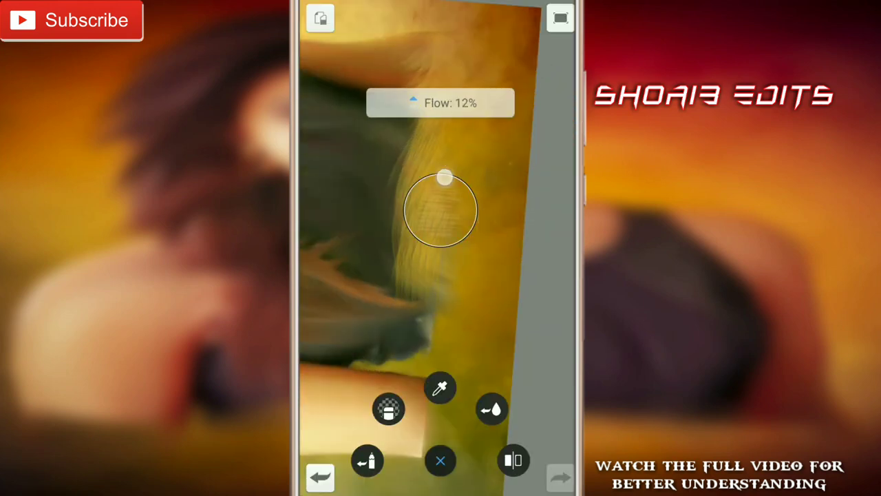
pyautogui.moveTo(445, 177); pyautogui.dragTo(428, 177)
pyautogui.click(319, 476)
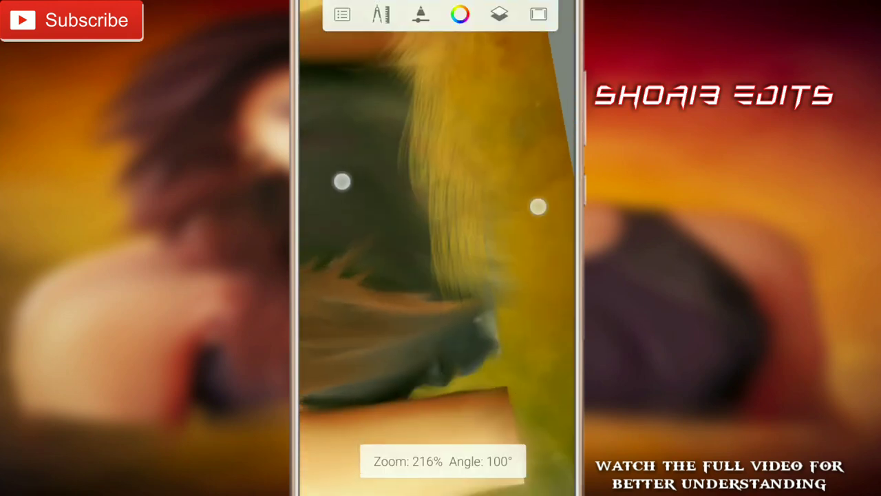
pyautogui.moveTo(537, 204)
pyautogui.mouseDown()
pyautogui.moveTo(489, 259)
pyautogui.moveTo(466, 239)
pyautogui.moveTo(499, 288)
pyautogui.mouseUp()
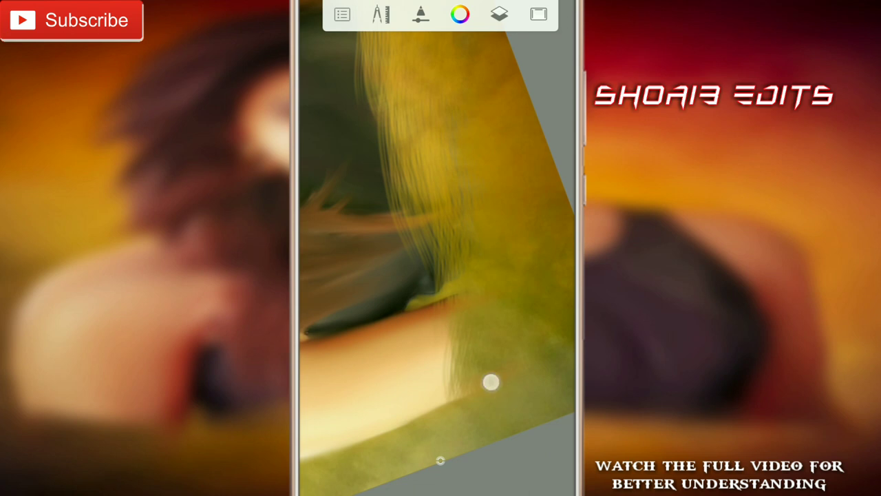
pyautogui.moveTo(491, 382)
pyautogui.mouseDown()
pyautogui.moveTo(521, 222)
pyautogui.moveTo(509, 195)
pyautogui.moveTo(532, 287)
pyautogui.moveTo(527, 350)
pyautogui.mouseUp()
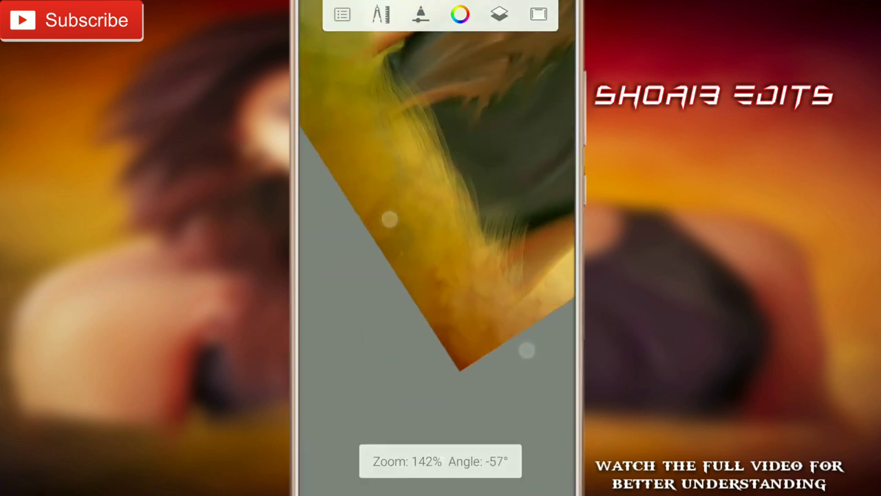
pyautogui.click(477, 197)
pyautogui.moveTo(522, 303)
pyautogui.mouseDown()
pyautogui.moveTo(503, 280)
pyautogui.moveTo(519, 199)
pyautogui.moveTo(515, 271)
pyautogui.moveTo(503, 156)
pyautogui.moveTo(535, 271)
pyautogui.moveTo(390, 301)
pyautogui.mouseUp()
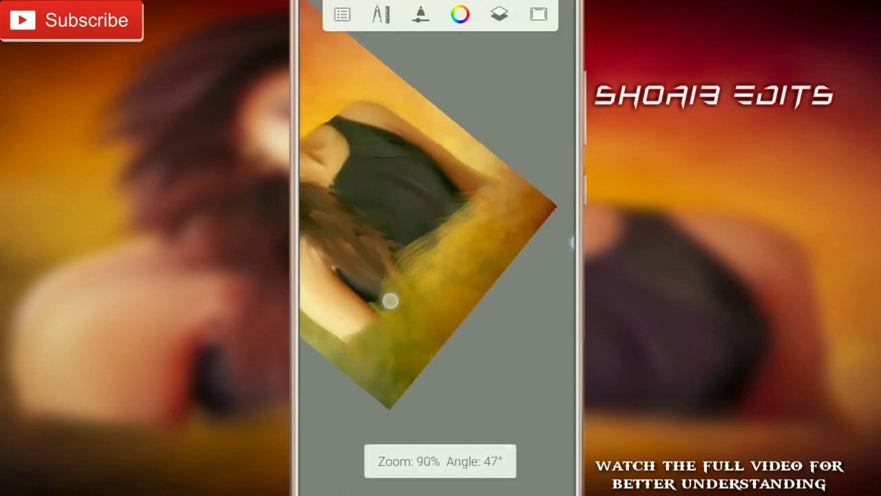
pyautogui.moveTo(393, 390)
pyautogui.mouseDown()
pyautogui.moveTo(502, 307)
pyautogui.moveTo(545, 301)
pyautogui.moveTo(550, 263)
pyautogui.moveTo(556, 296)
pyautogui.mouseUp()
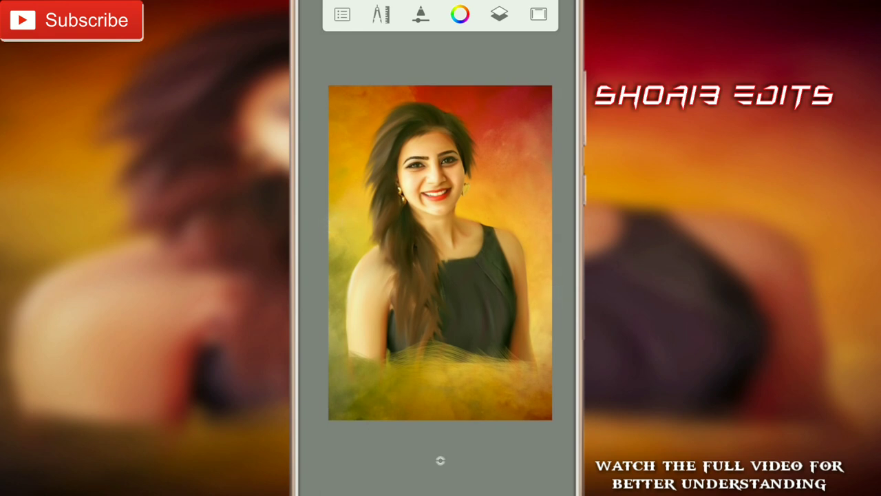
# Fit the portrait in view and open Share to send the image to other apps.
pyautogui.moveTo(557, 219); pyautogui.dragTo(557, 222)
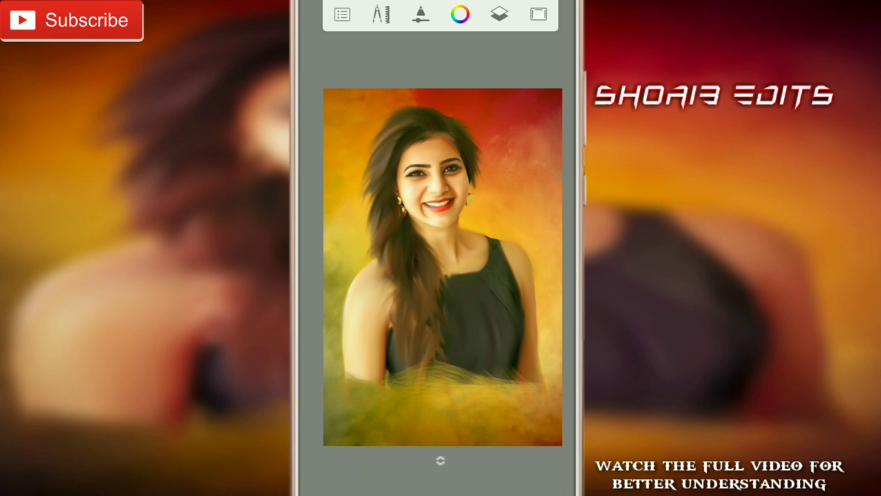
pyautogui.click(342, 14)
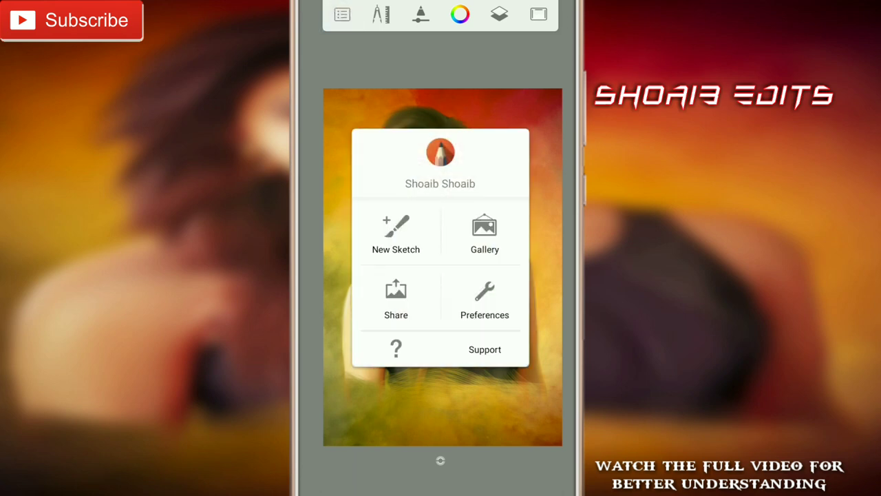
pyautogui.click(420, 308)
pyautogui.click(475, 285)
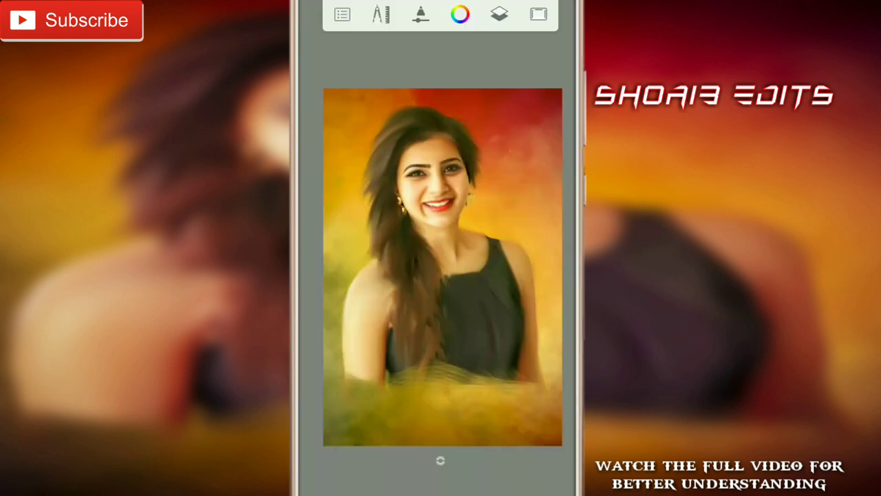
# Dismiss the share sheet without sharing and launch Adobe Photoshop Lightroom CC.
pyautogui.scroll(-5, 501, 256)
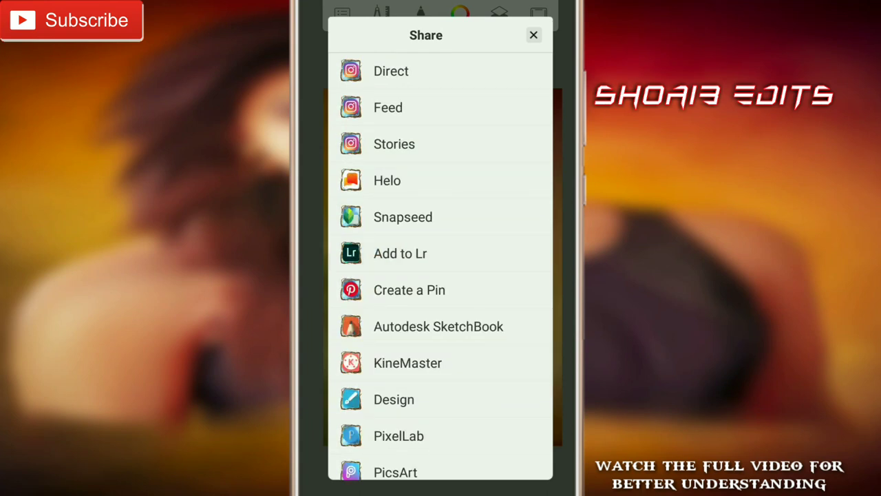
pyautogui.press('Escape')
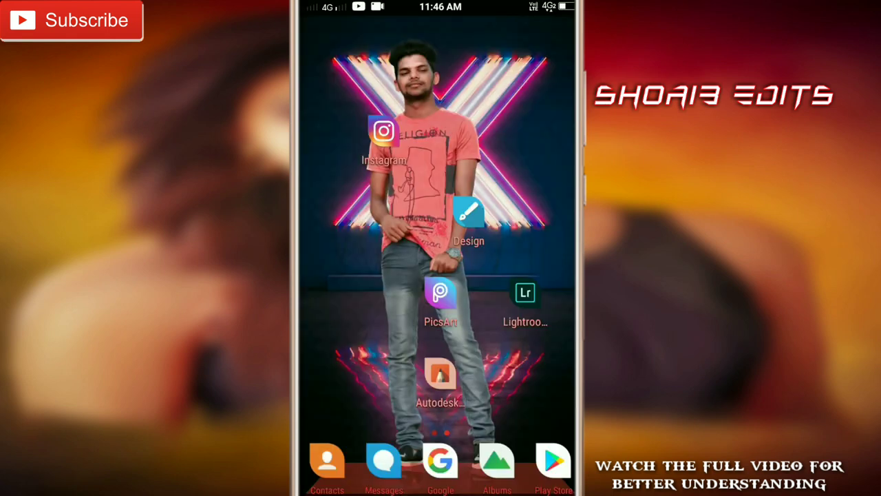
pyautogui.click(526, 292)
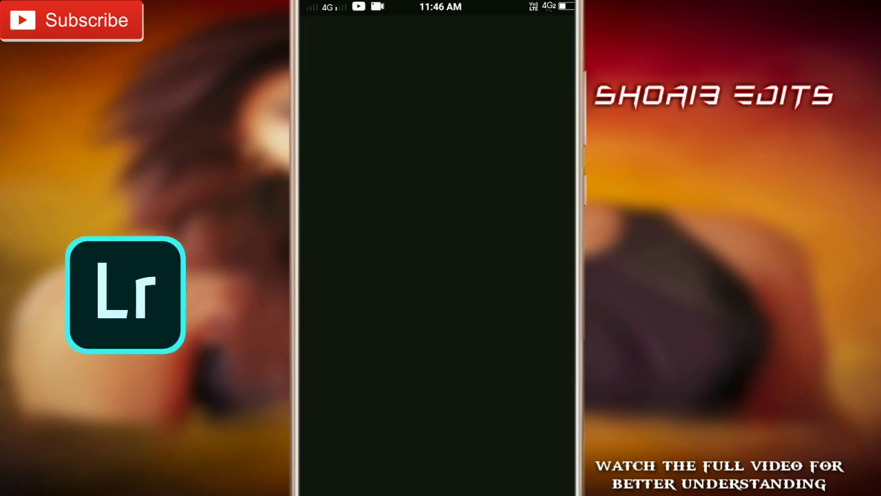
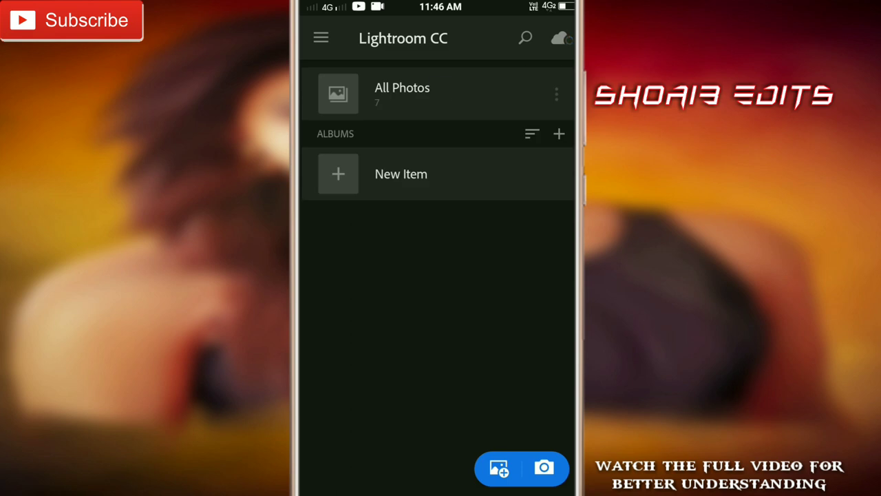
# Open the November 16 portrait of the smiling woman from All Photos for editing.
pyautogui.click(442, 89)
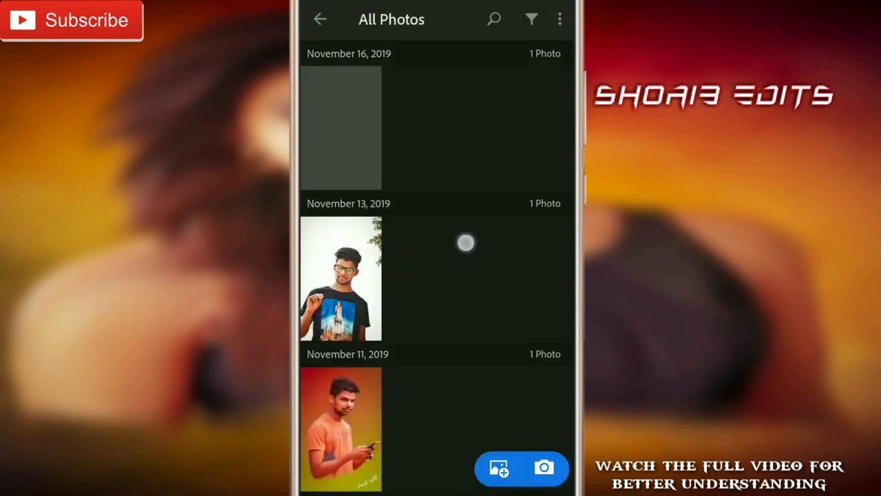
pyautogui.click(344, 127)
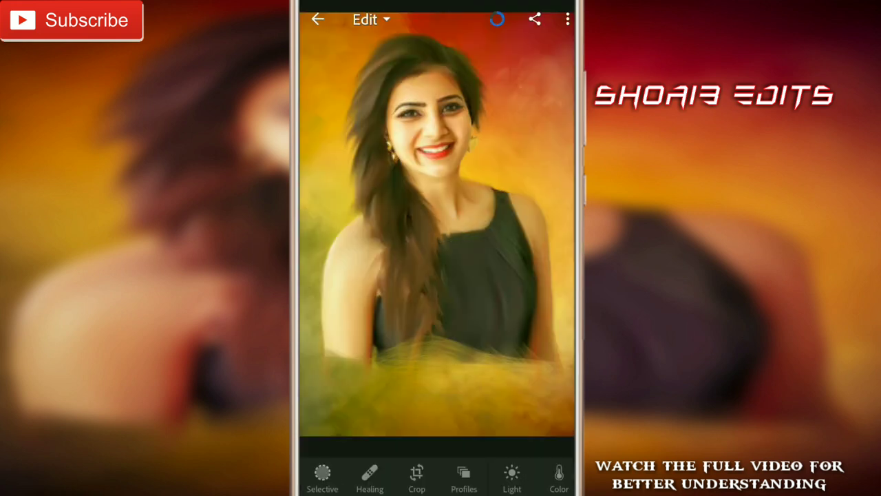
# Apply the Artistic 08 profile from the Artistic set at amount 55.
pyautogui.click(464, 473)
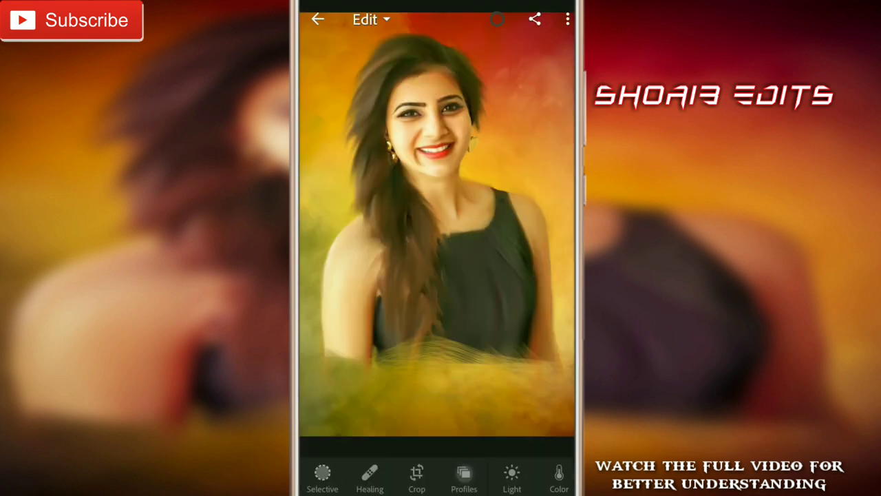
pyautogui.moveTo(551, 454); pyautogui.dragTo(378, 465)
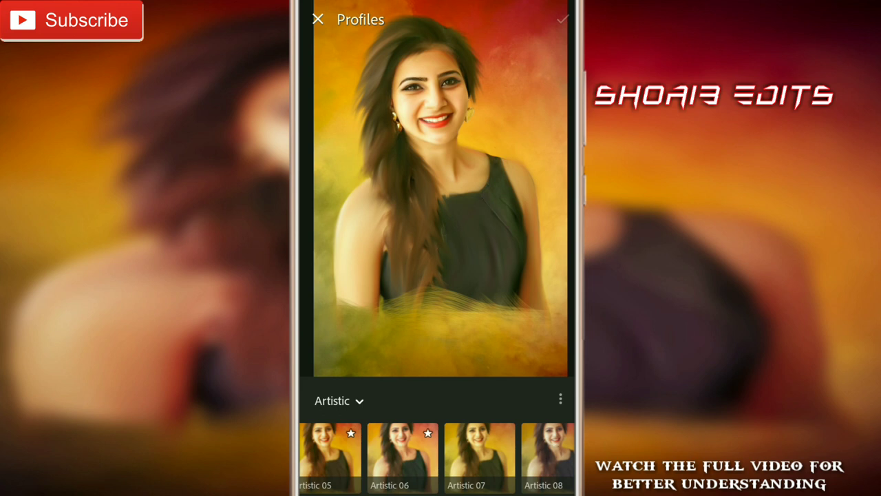
pyautogui.click(544, 454)
pyautogui.moveTo(440, 352); pyautogui.dragTo(375, 367)
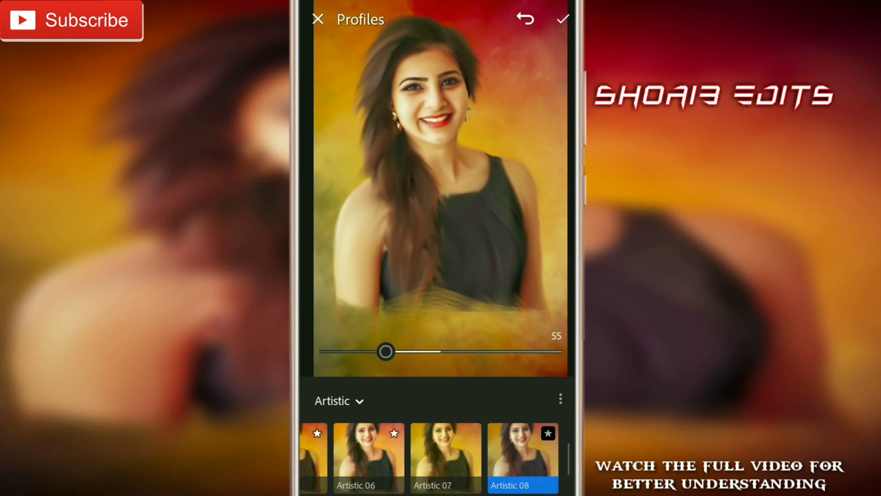
pyautogui.click(563, 20)
# Set Color to Temp 7, Tint 9, Vibrance 11 and Saturation 3.
pyautogui.click(559, 475)
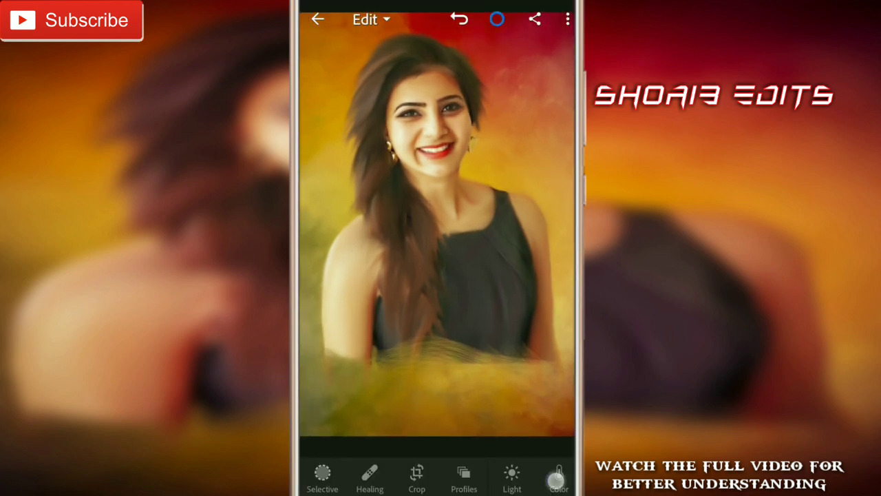
pyautogui.click(443, 380)
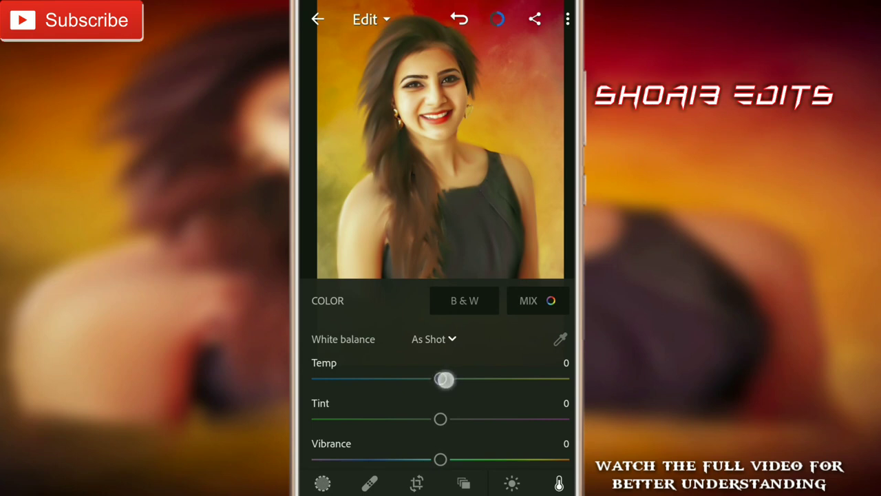
pyautogui.moveTo(443, 380); pyautogui.dragTo(455, 377)
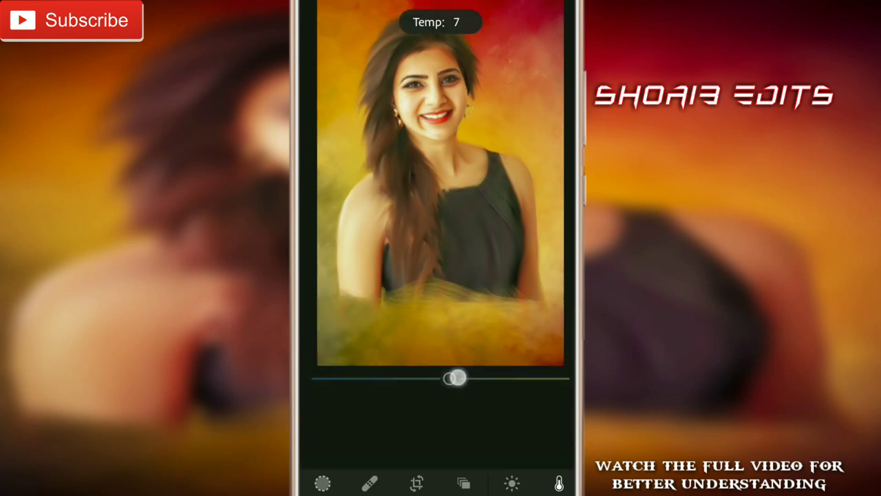
pyautogui.moveTo(507, 409); pyautogui.dragTo(510, 344)
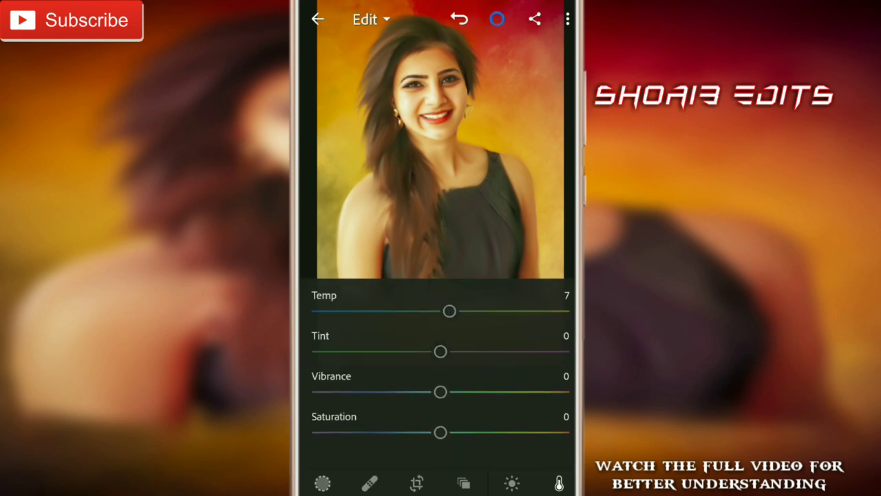
pyautogui.moveTo(440, 433)
pyautogui.mouseDown()
pyautogui.moveTo(455, 442)
pyautogui.moveTo(439, 439)
pyautogui.moveTo(444, 434)
pyautogui.mouseUp()
pyautogui.moveTo(539, 365)
pyautogui.mouseDown()
pyautogui.moveTo(539, 411)
pyautogui.moveTo(547, 379)
pyautogui.mouseUp()
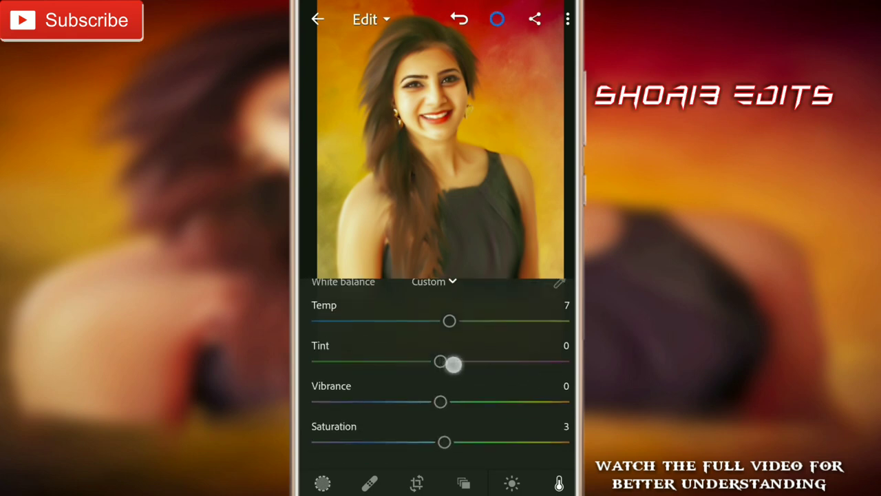
pyautogui.moveTo(453, 365); pyautogui.dragTo(452, 362)
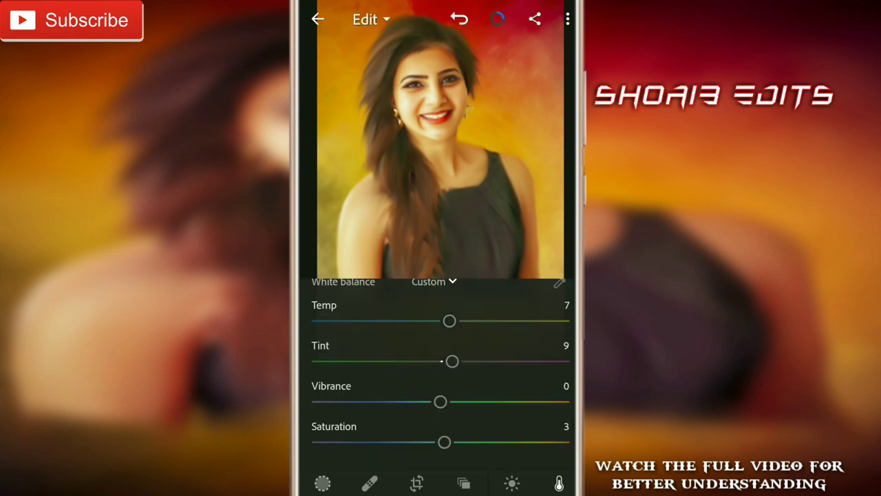
pyautogui.moveTo(440, 401); pyautogui.dragTo(464, 403)
pyautogui.moveTo(534, 321); pyautogui.dragTo(534, 416)
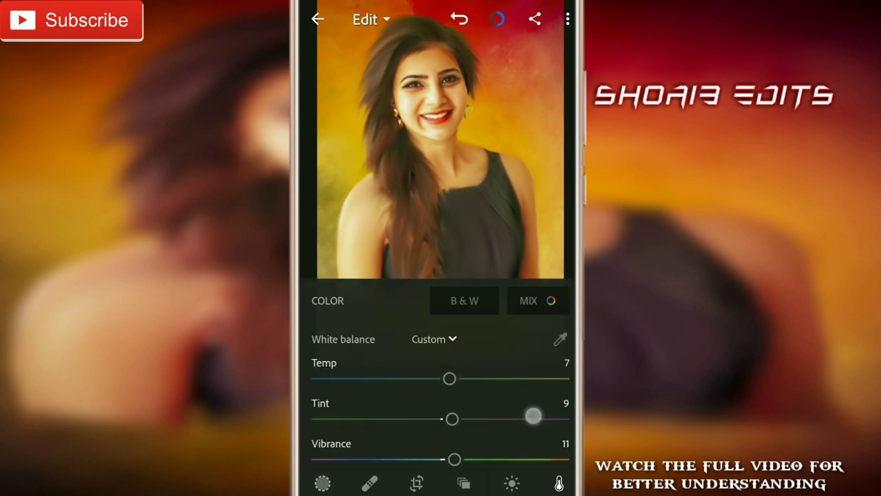
pyautogui.click(537, 299)
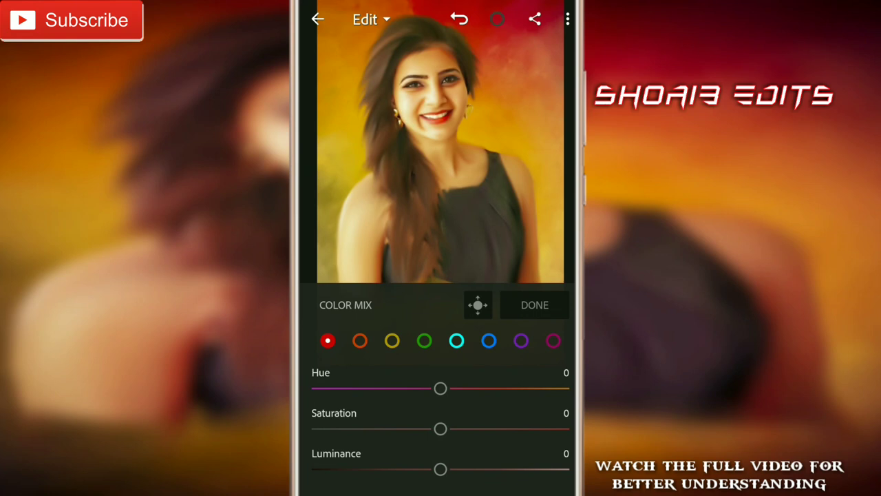
# Raise Color Mix luminance: red 11, orange 11, yellow 7, green 18, aqua 10, blue 11, purple 17, magenta 18.
pyautogui.moveTo(441, 468)
pyautogui.mouseDown()
pyautogui.moveTo(472, 470)
pyautogui.moveTo(460, 470)
pyautogui.mouseUp()
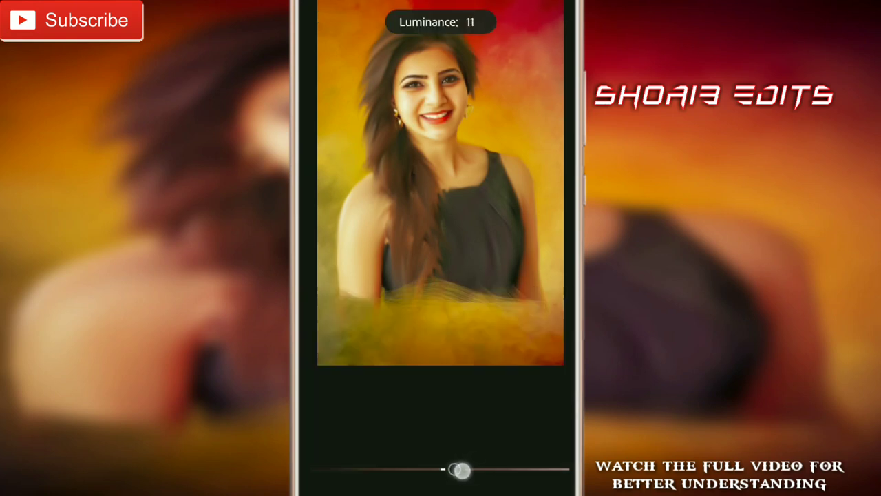
pyautogui.click(359, 340)
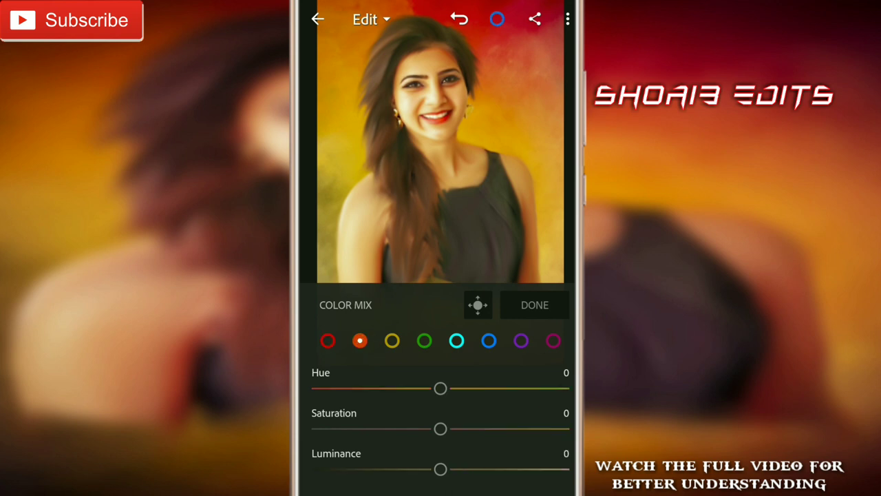
pyautogui.moveTo(440, 468)
pyautogui.mouseDown()
pyautogui.moveTo(480, 468)
pyautogui.moveTo(463, 468)
pyautogui.mouseUp()
pyautogui.click(393, 340)
pyautogui.click(422, 337)
pyautogui.click(456, 338)
pyautogui.click(489, 340)
pyautogui.click(521, 340)
pyautogui.click(553, 340)
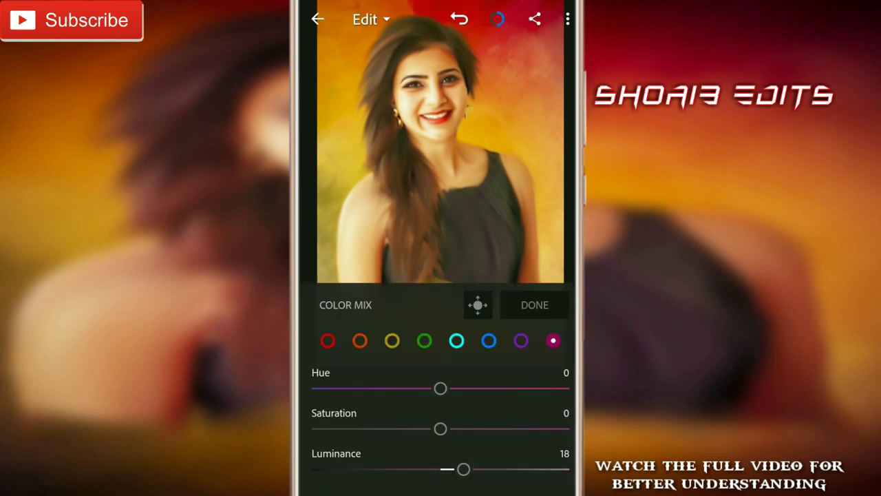
# Set the reds' saturation to 13 and confirm the Color Mix.
pyautogui.click(328, 340)
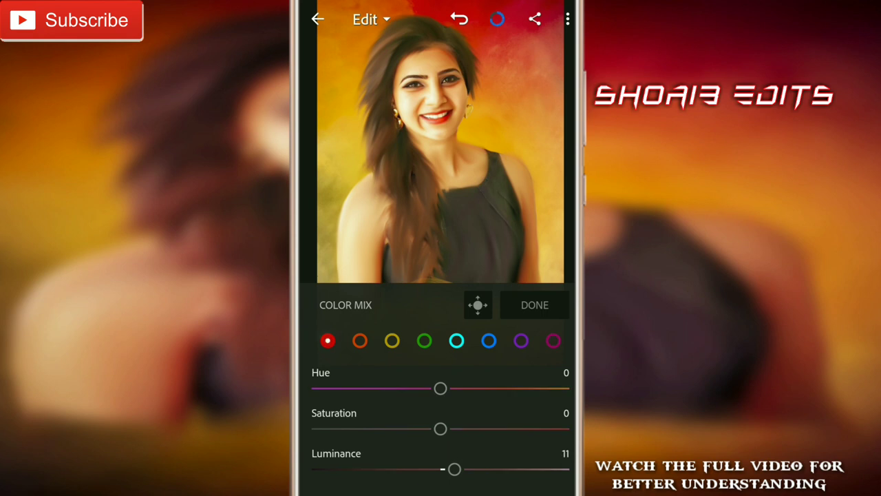
pyautogui.moveTo(440, 428); pyautogui.dragTo(463, 421)
pyautogui.click(534, 304)
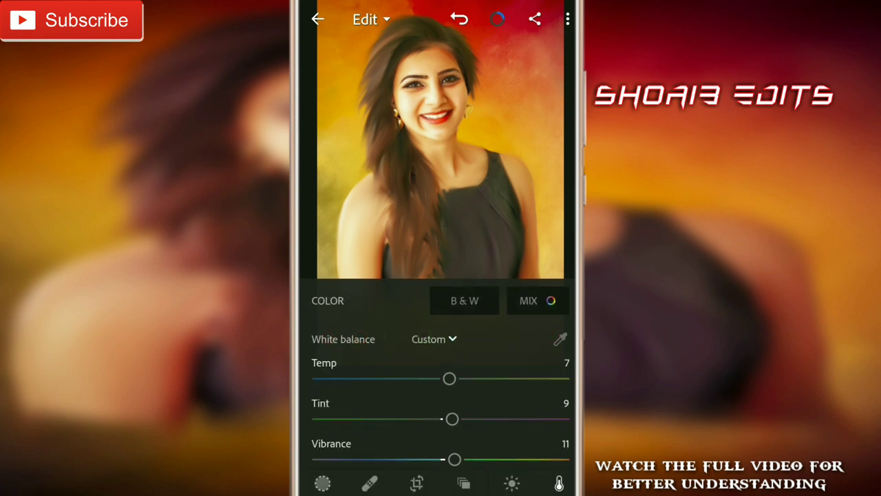
# Add small midpoint adjustments to the red, green and blue tone curves.
pyautogui.click(511, 482)
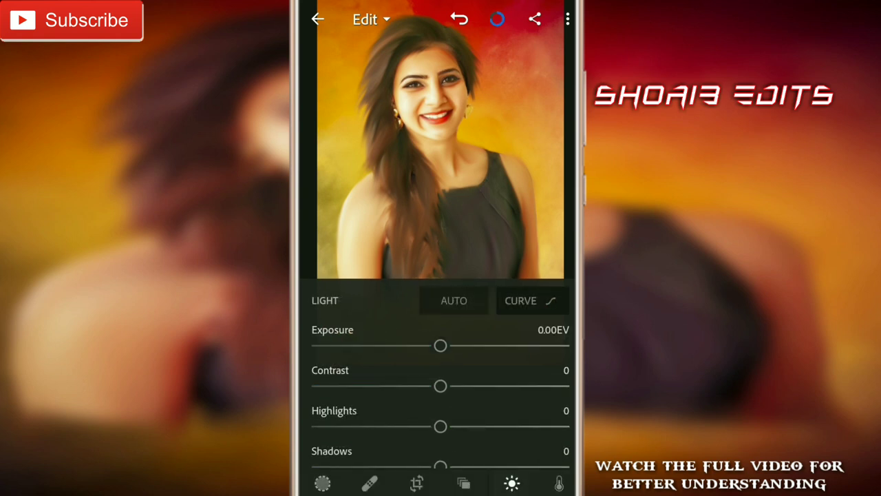
pyautogui.click(530, 300)
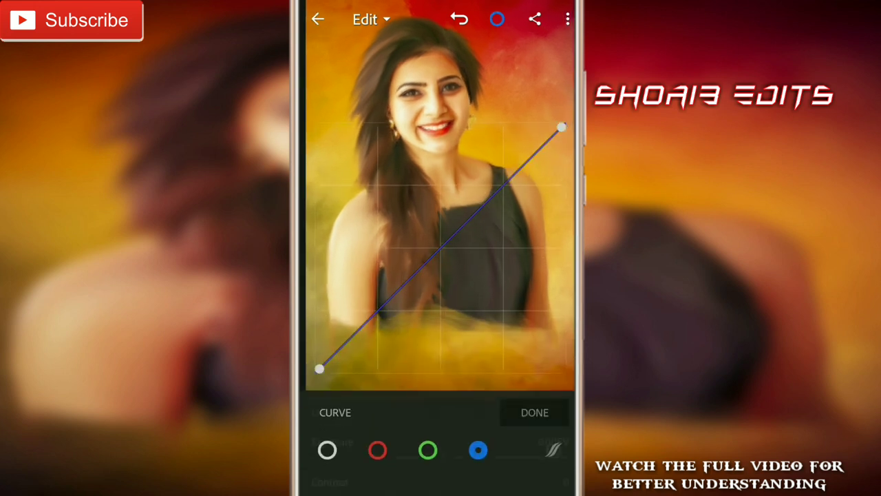
pyautogui.click(377, 465)
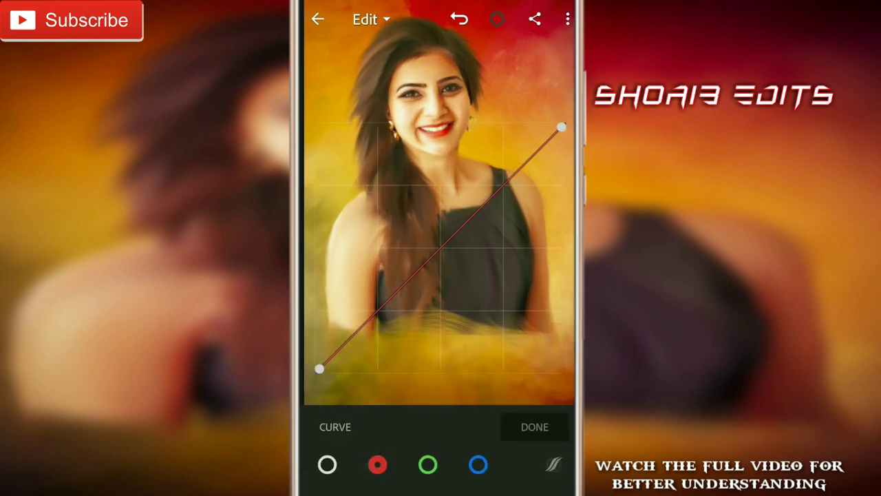
pyautogui.moveTo(427, 249); pyautogui.dragTo(431, 254)
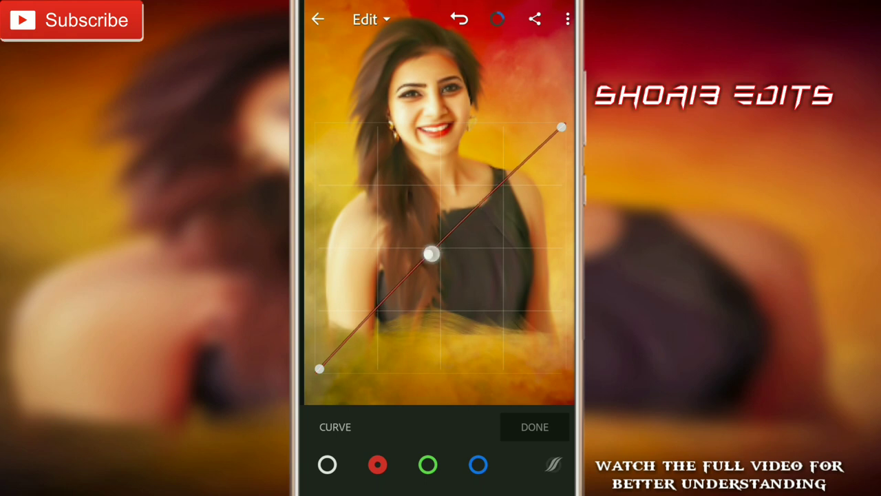
pyautogui.click(428, 465)
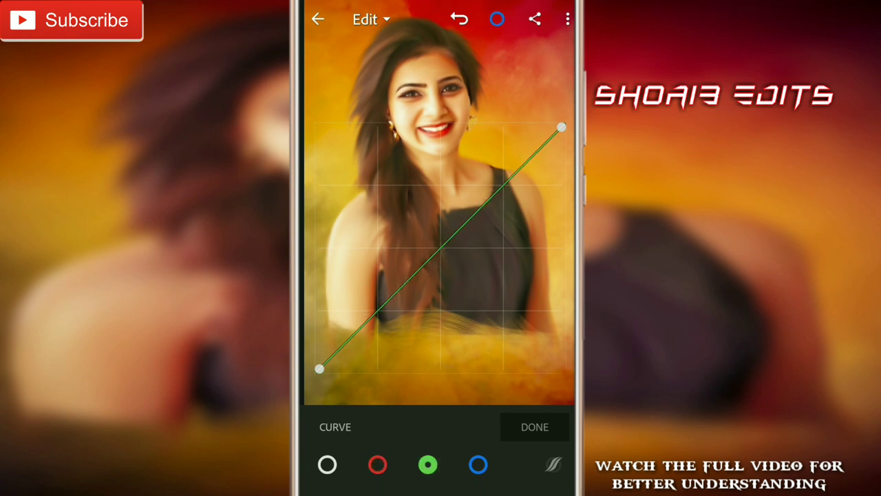
pyautogui.click(433, 264)
pyautogui.moveTo(433, 262); pyautogui.dragTo(434, 261)
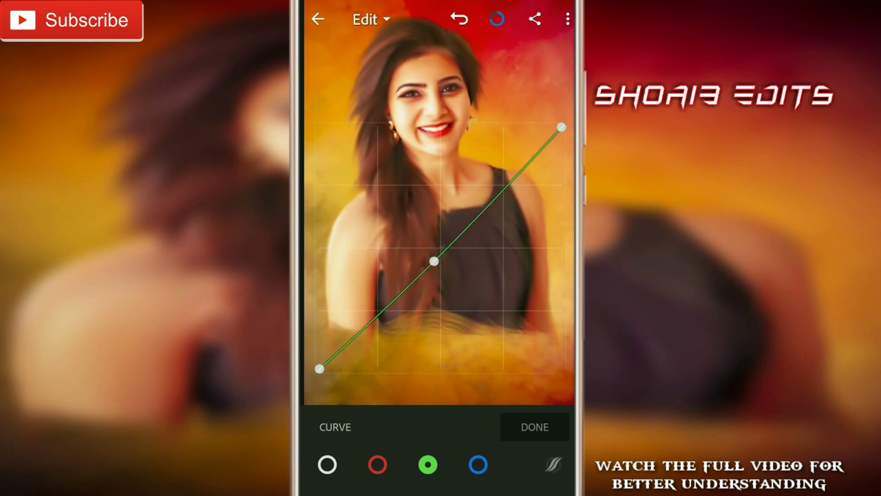
pyautogui.click(477, 464)
pyautogui.moveTo(439, 251); pyautogui.dragTo(433, 248)
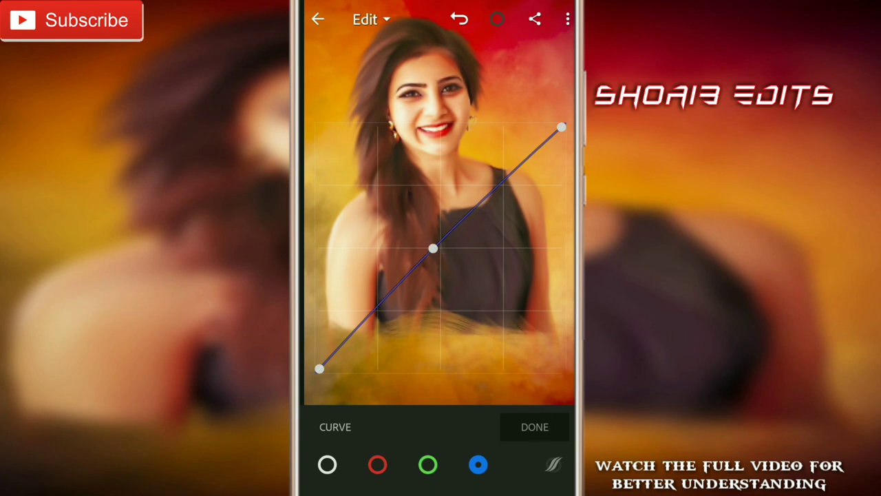
pyautogui.click(535, 427)
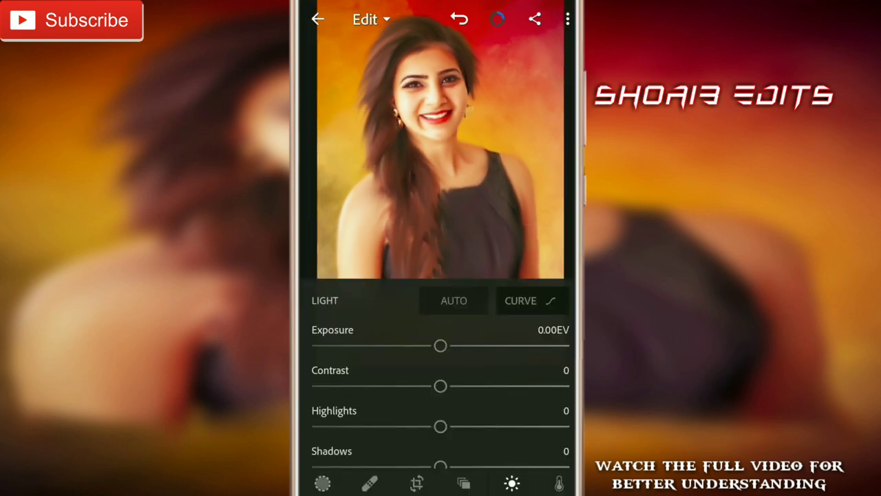
# Set Contrast to -12, Highlights to -15 and Shadows to 7.
pyautogui.moveTo(440, 385); pyautogui.dragTo(421, 386)
pyautogui.moveTo(510, 389); pyautogui.dragTo(510, 364)
pyautogui.moveTo(441, 402); pyautogui.dragTo(422, 402)
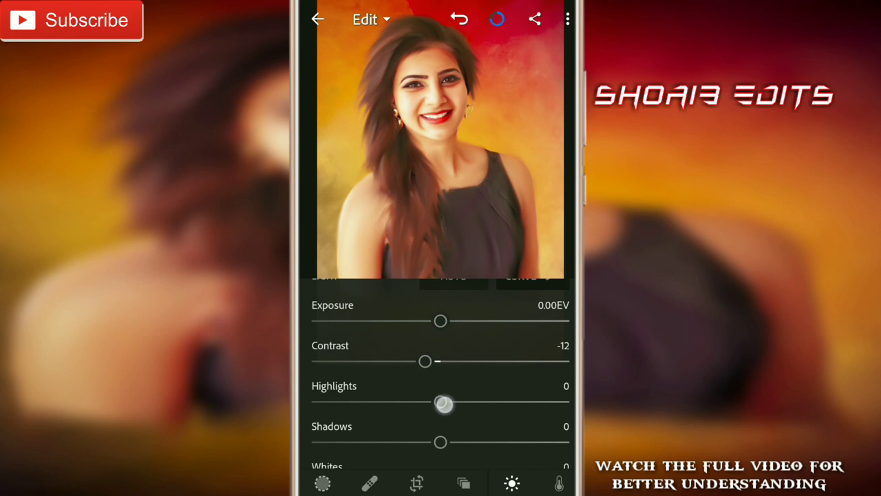
pyautogui.moveTo(503, 397); pyautogui.dragTo(503, 366)
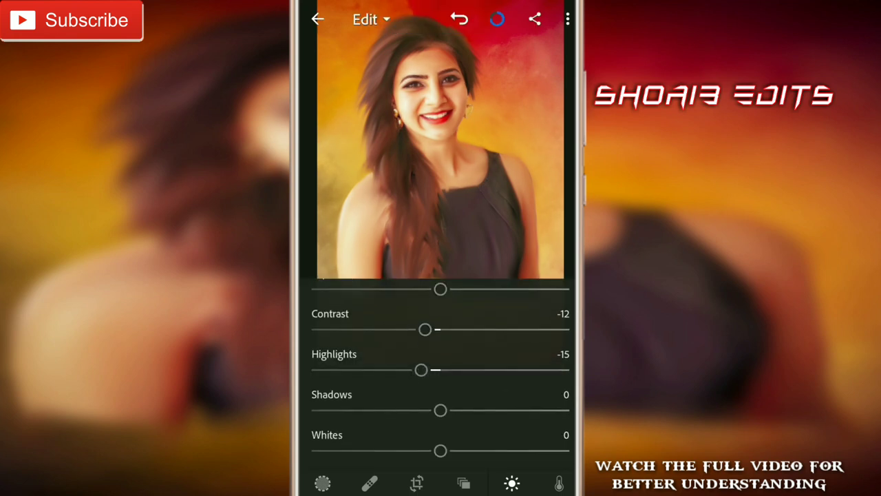
pyautogui.moveTo(440, 410); pyautogui.dragTo(454, 411)
pyautogui.moveTo(506, 394); pyautogui.dragTo(521, 357)
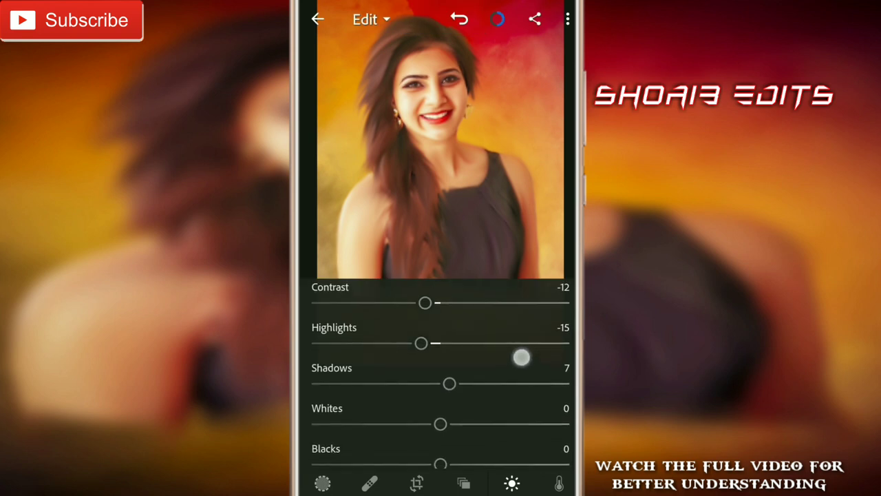
# Set Whites to -51 and Blacks to 7.
pyautogui.moveTo(437, 430); pyautogui.dragTo(368, 435)
pyautogui.moveTo(511, 395); pyautogui.dragTo(527, 329)
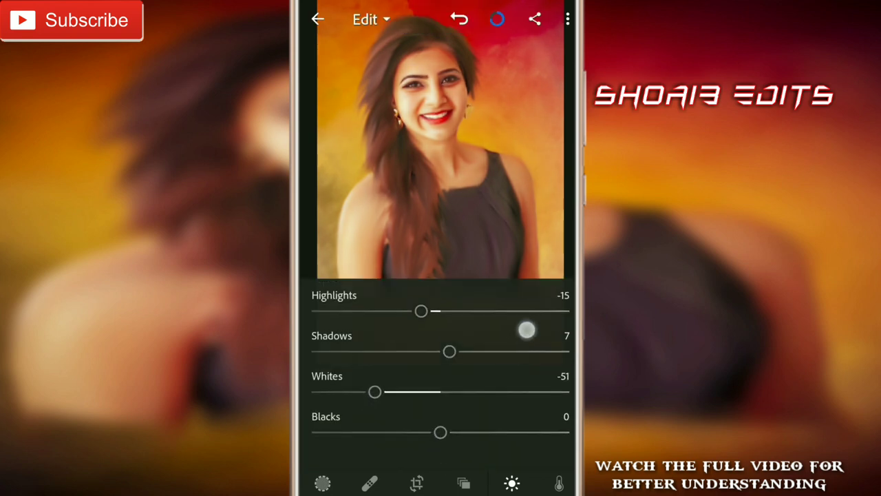
pyautogui.moveTo(440, 432); pyautogui.dragTo(449, 432)
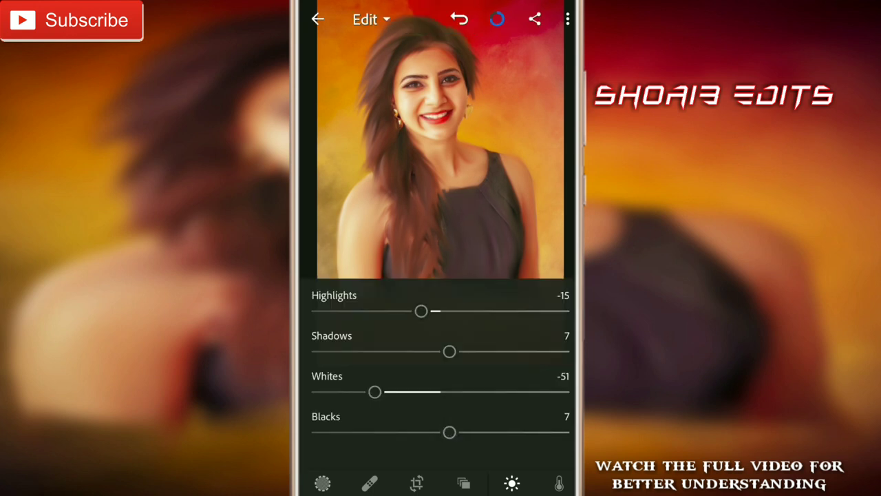
pyautogui.moveTo(523, 483); pyautogui.dragTo(402, 483)
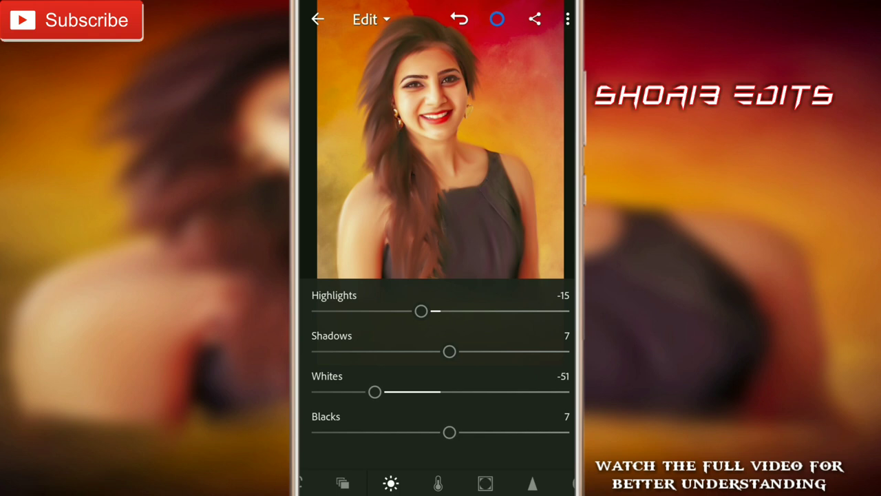
# Set Clarity to 50 and Dehaze to 10 in Effects.
pyautogui.click(485, 483)
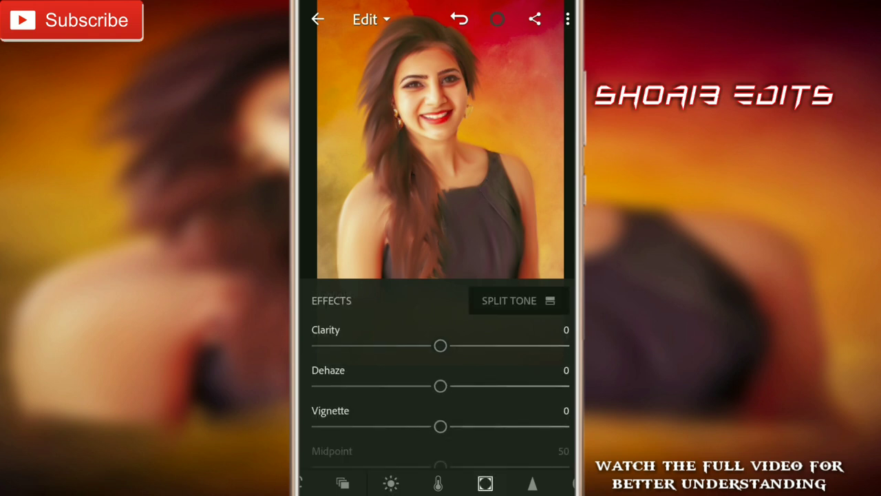
pyautogui.moveTo(449, 346); pyautogui.dragTo(513, 367)
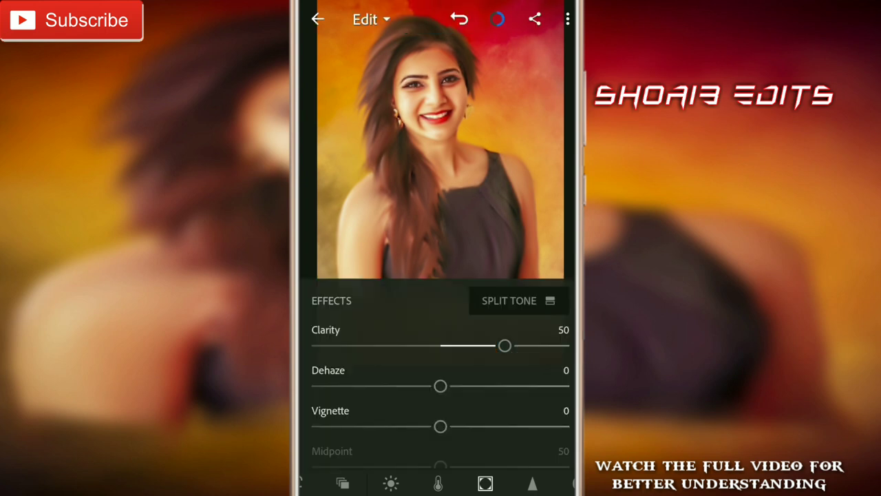
pyautogui.moveTo(443, 385)
pyautogui.mouseDown()
pyautogui.moveTo(468, 390)
pyautogui.moveTo(449, 387)
pyautogui.mouseUp()
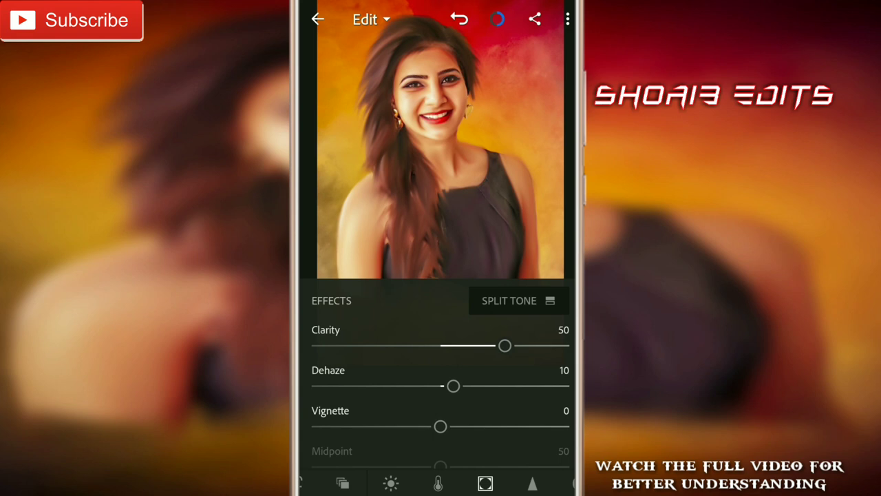
# Add a dark vignette: amount -57, Midpoint 30, Feather 95, Roundness 33.
pyautogui.moveTo(441, 426)
pyautogui.mouseDown()
pyautogui.moveTo(340, 427)
pyautogui.moveTo(358, 427)
pyautogui.mouseUp()
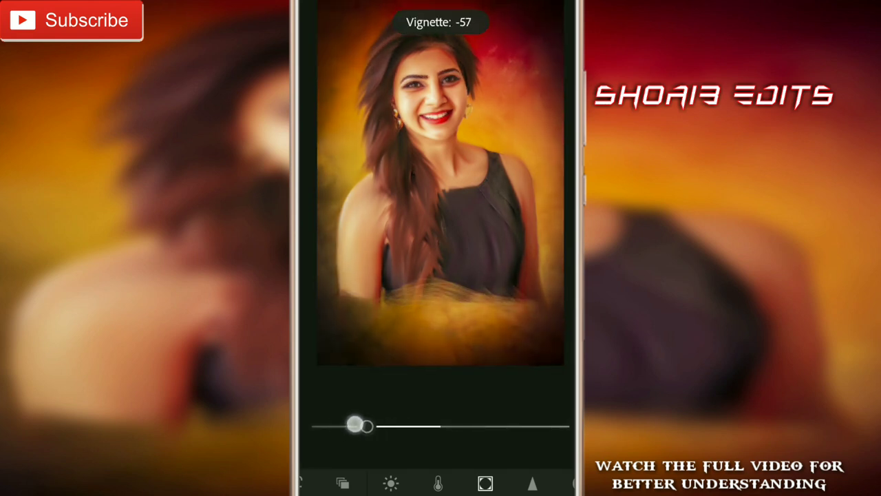
pyautogui.moveTo(475, 389); pyautogui.dragTo(475, 354)
pyautogui.moveTo(440, 431); pyautogui.dragTo(368, 430)
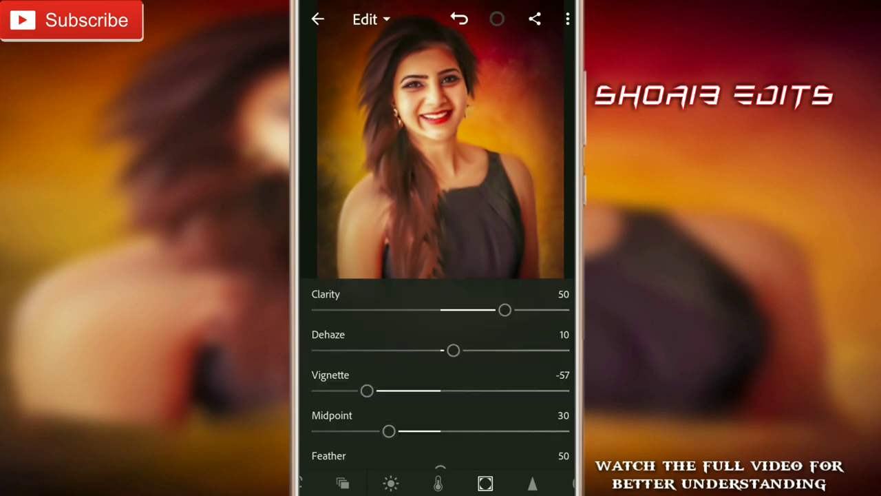
pyautogui.moveTo(491, 369); pyautogui.dragTo(490, 272)
pyautogui.moveTo(441, 375)
pyautogui.mouseDown()
pyautogui.moveTo(570, 376)
pyautogui.moveTo(549, 374)
pyautogui.mouseUp()
pyautogui.moveTo(488, 403); pyautogui.dragTo(535, 346)
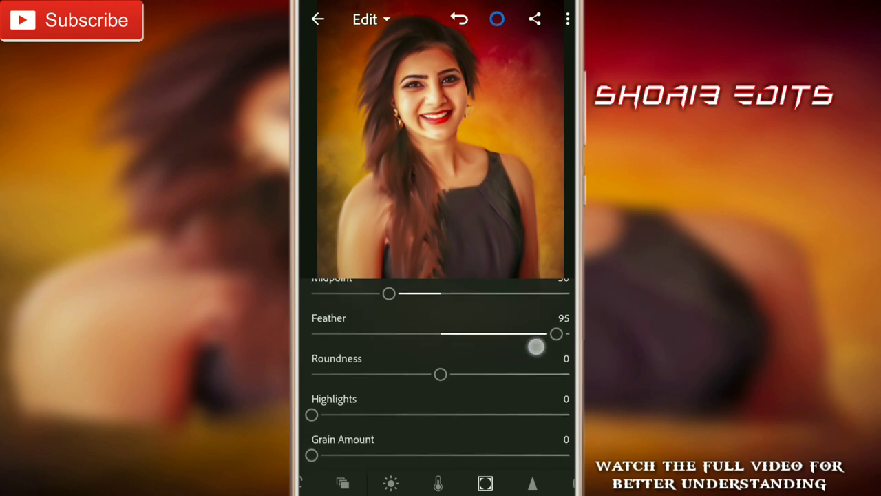
pyautogui.moveTo(440, 357); pyautogui.dragTo(484, 358)
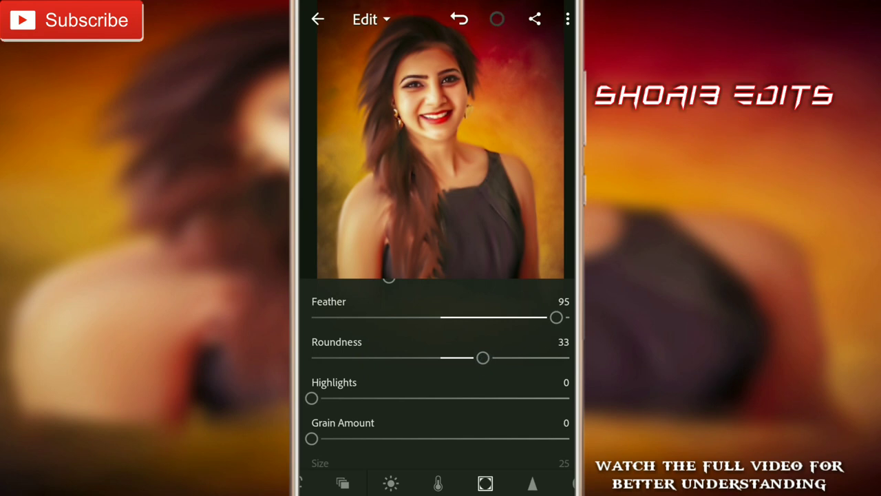
# Add light sharpening and set Noise Reduction to 10 in Detail.
pyautogui.click(532, 483)
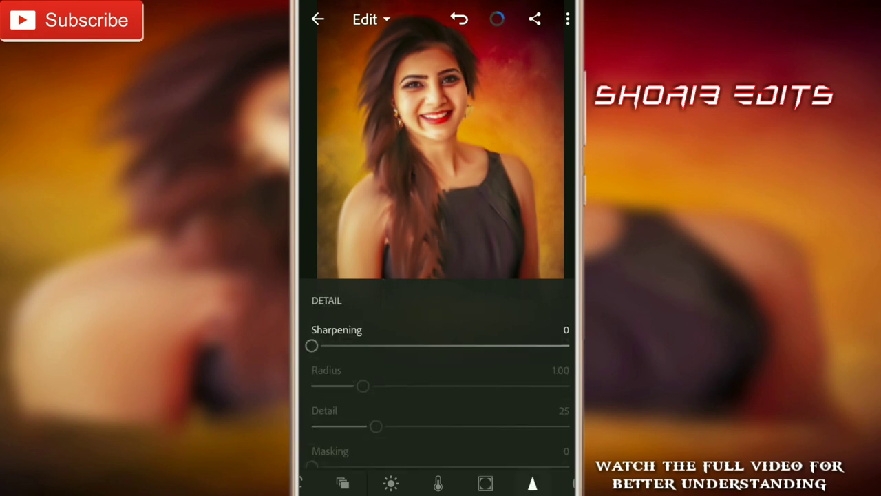
pyautogui.moveTo(314, 349); pyautogui.dragTo(324, 351)
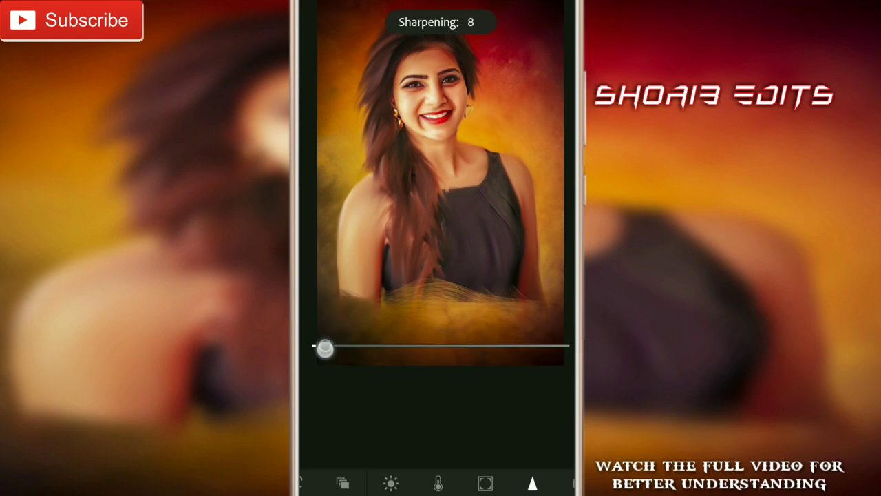
pyautogui.moveTo(505, 397); pyautogui.dragTo(529, 340)
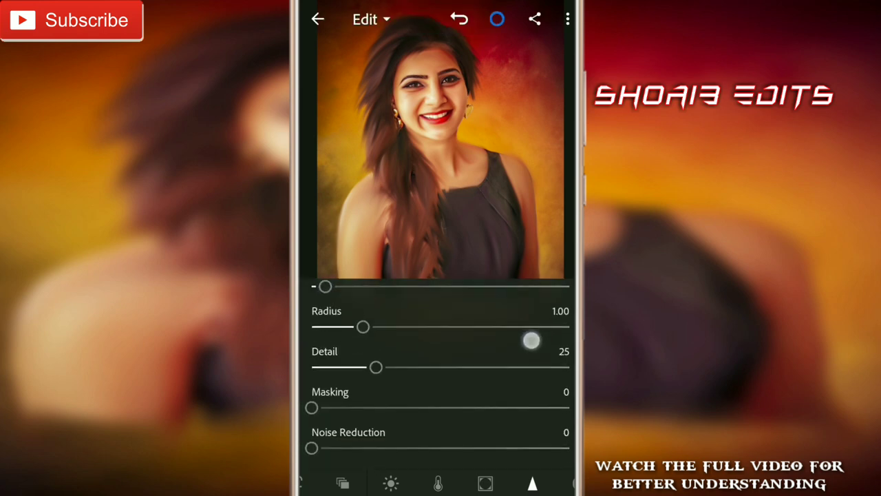
pyautogui.moveTo(468, 364); pyautogui.dragTo(485, 342)
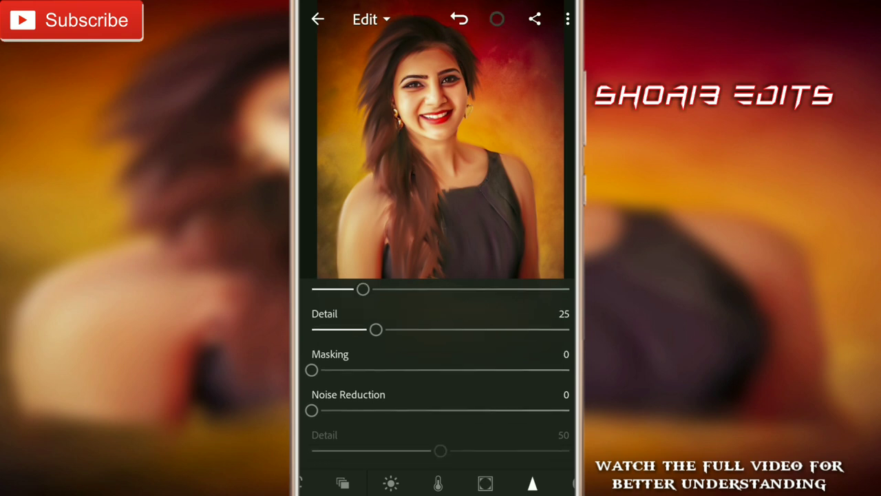
pyautogui.moveTo(319, 413); pyautogui.dragTo(348, 415)
pyautogui.moveTo(523, 403); pyautogui.dragTo(543, 304)
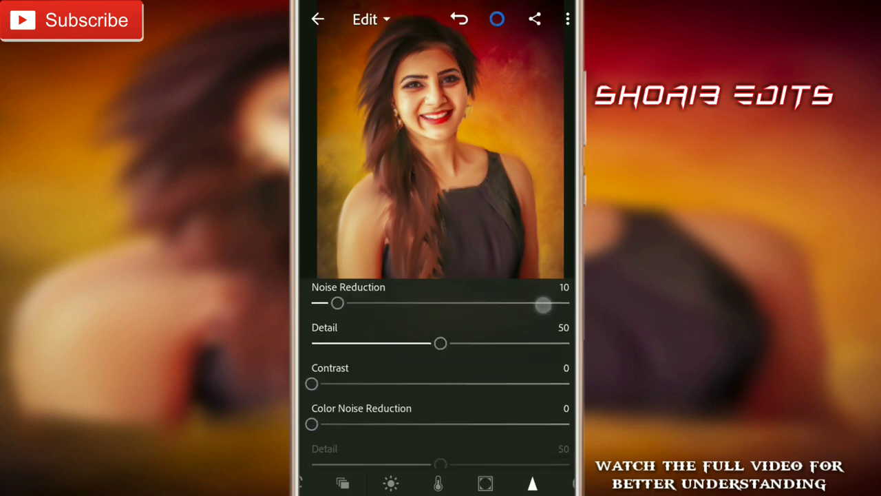
# Set noise-reduction Contrast 7 and Color Noise Reduction 8, then compare full-screen against the original.
pyautogui.moveTo(316, 390); pyautogui.dragTo(338, 390)
pyautogui.moveTo(486, 407); pyautogui.dragTo(491, 347)
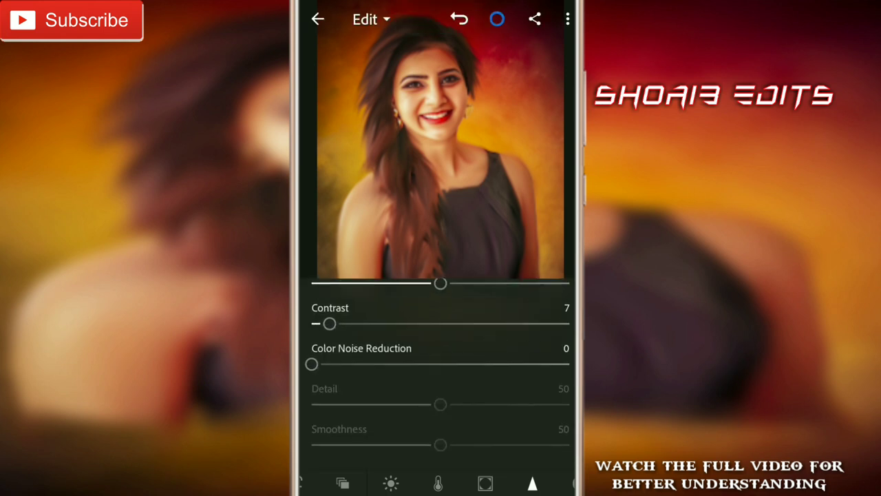
pyautogui.moveTo(326, 368); pyautogui.dragTo(350, 370)
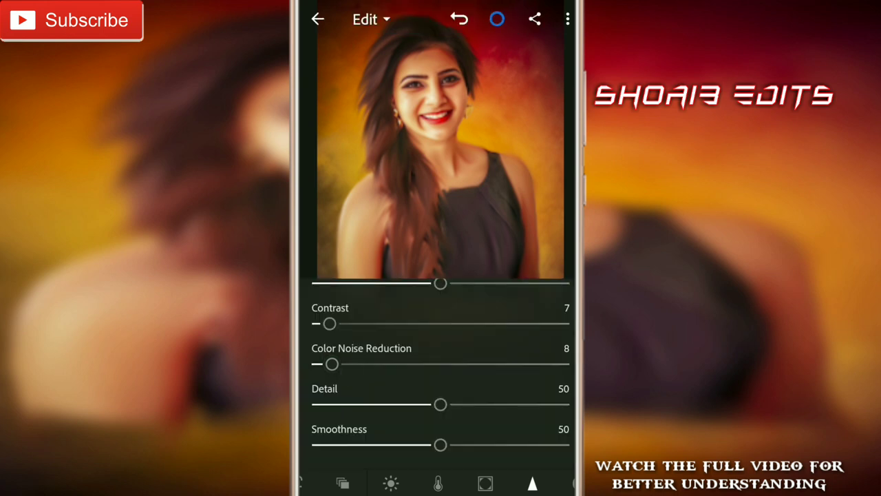
pyautogui.click(512, 165)
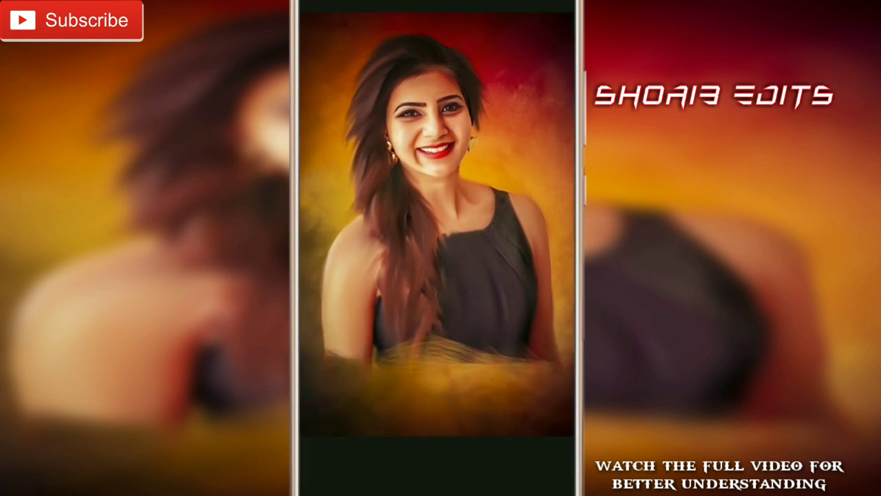
pyautogui.click(568, 324)
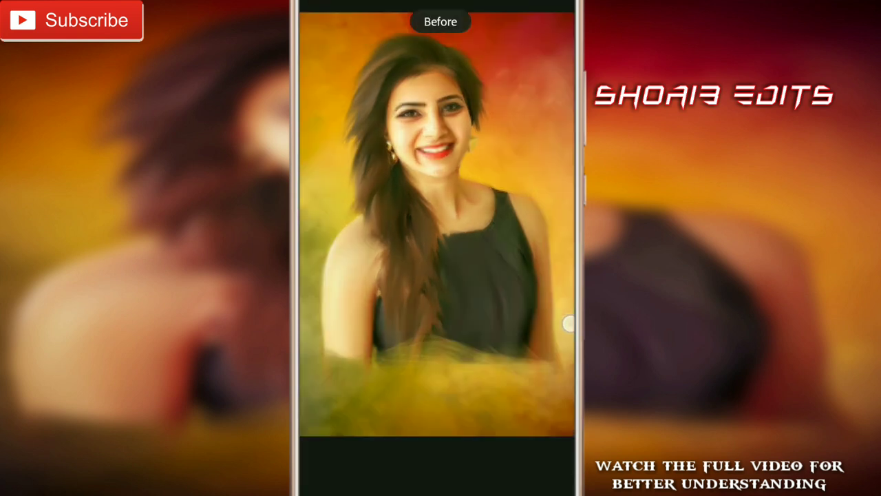